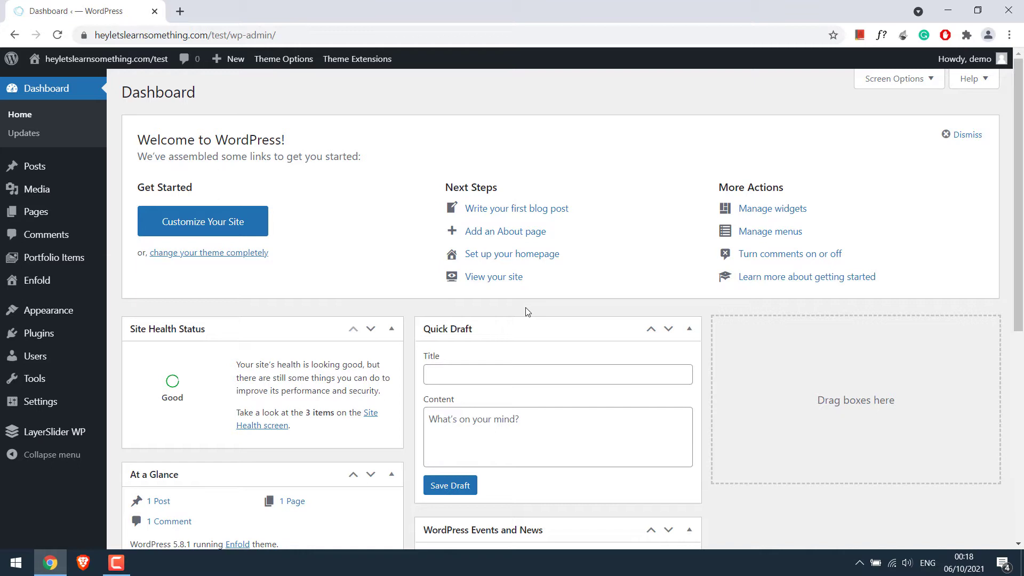
- Open Enfold's functions.php in the Theme Editor and go to the empty last line
mouse_move(91, 312)
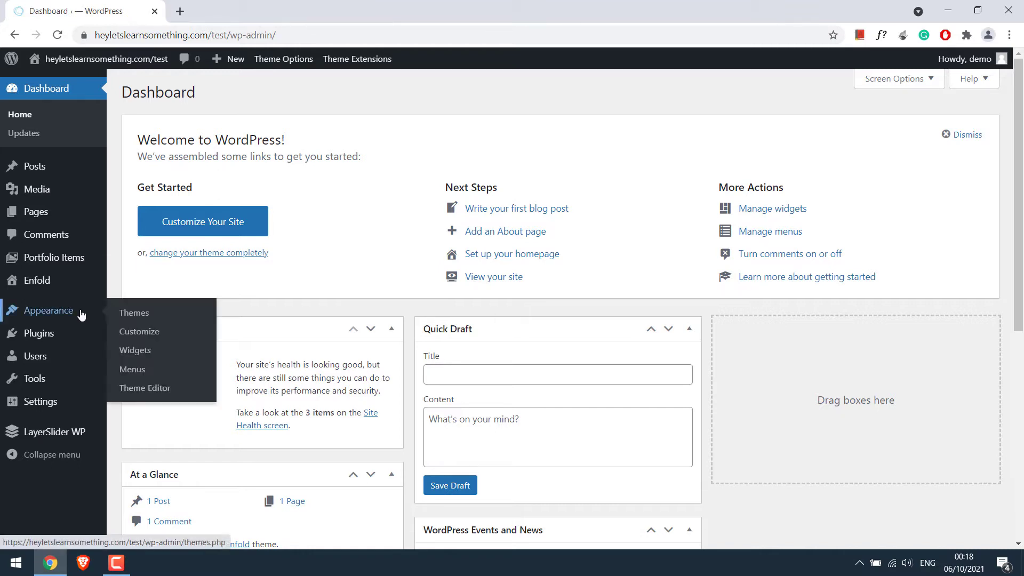
click(158, 396)
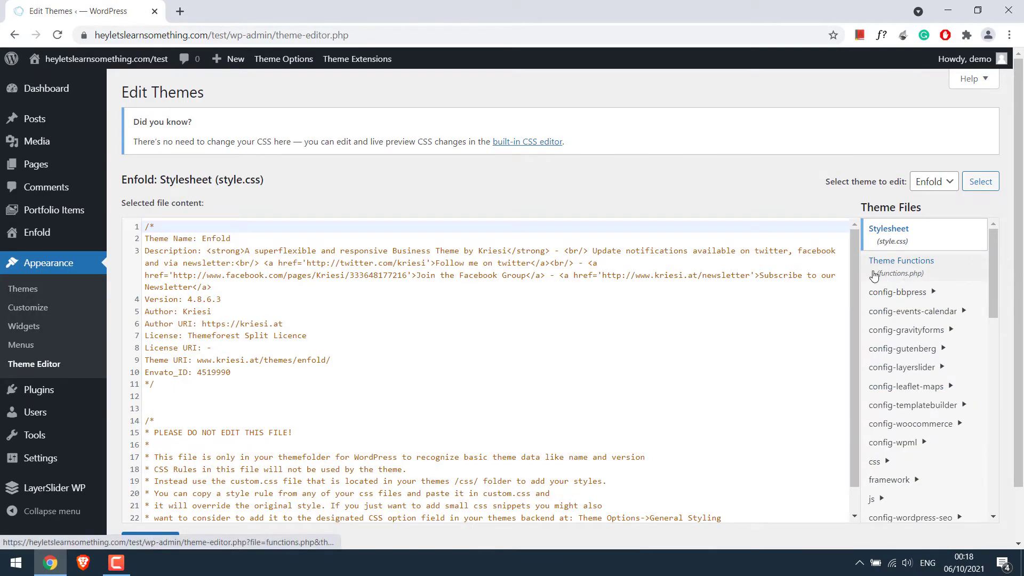
click(874, 276)
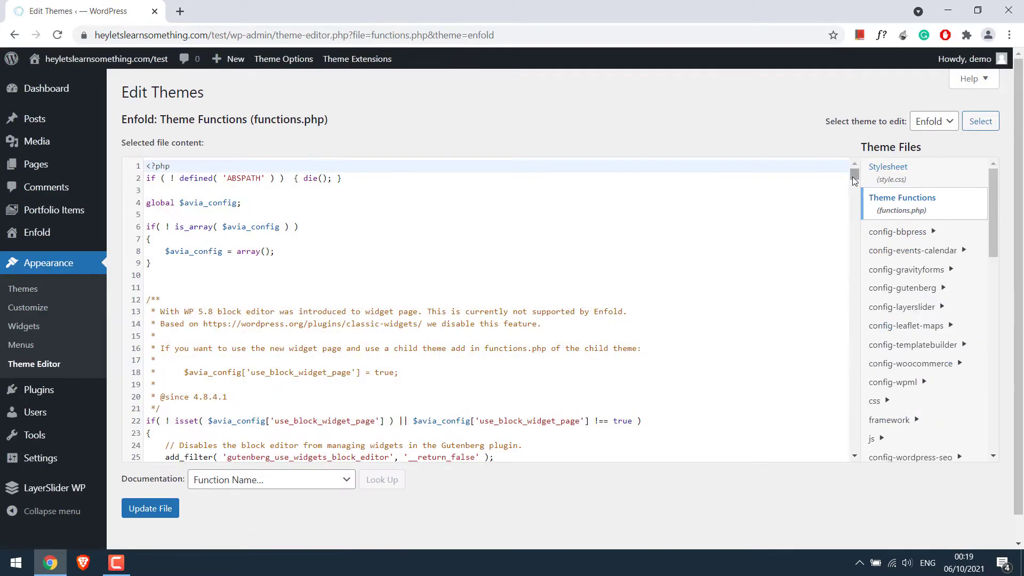
drag(854, 180, 855, 464)
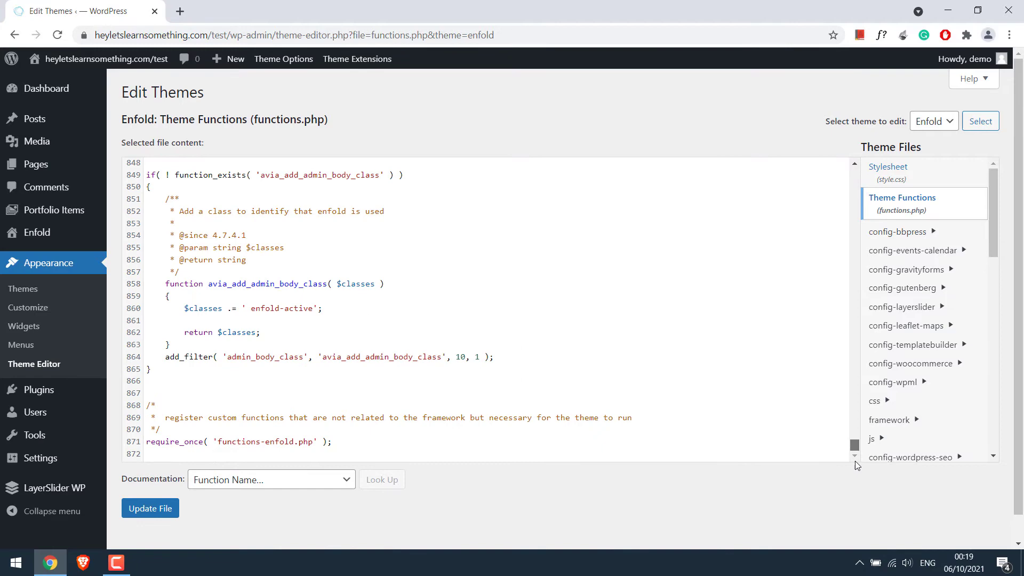
click(239, 452)
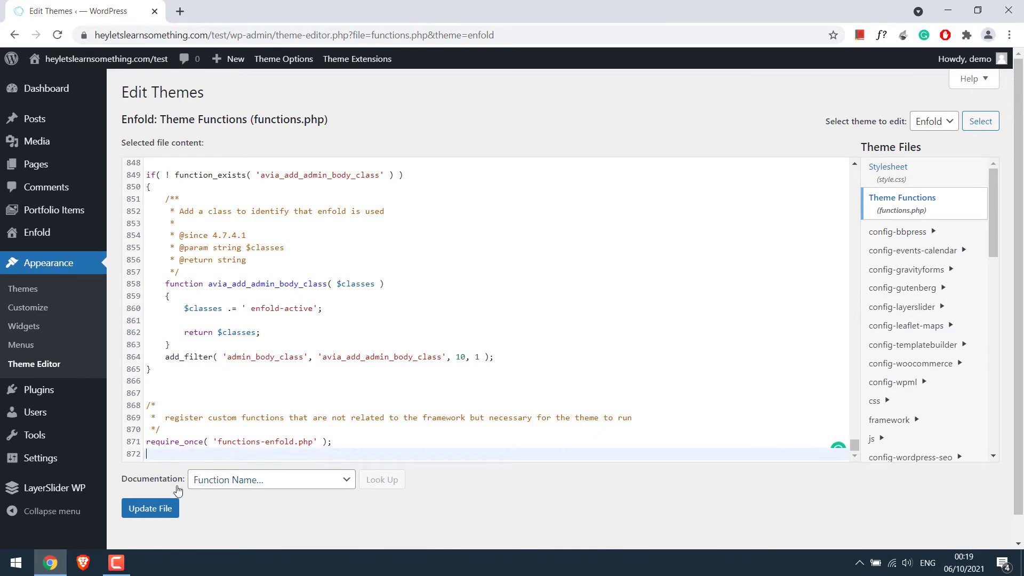
- Copy the maintenance code from the Codes text file on the desktop
key(super+d)
double_click(87, 27)
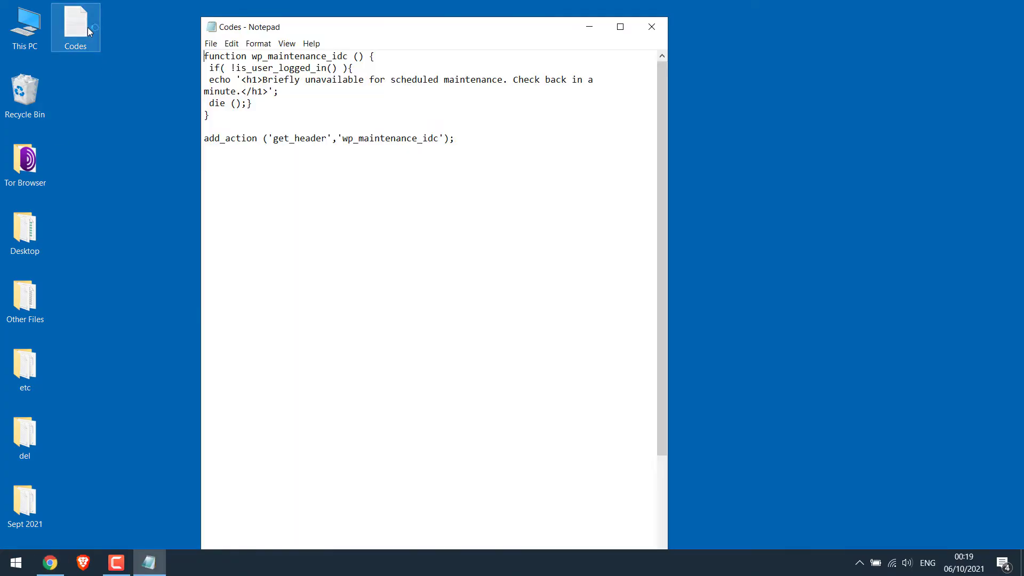
drag(453, 156, 204, 56)
right_click(245, 70)
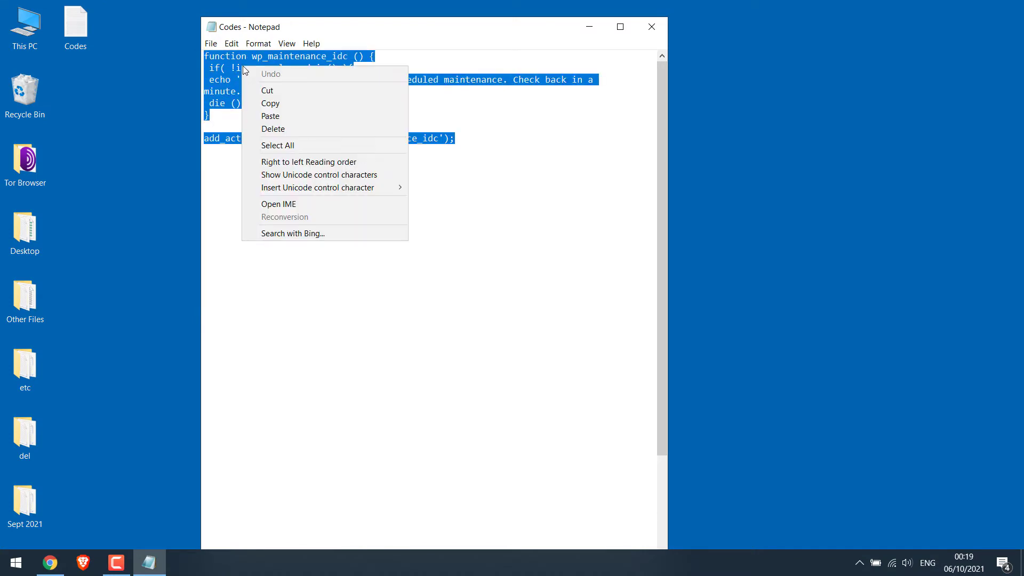
click(286, 103)
- Paste the wp_maintenance_idc code at the end of functions.php and save the file
click(50, 563)
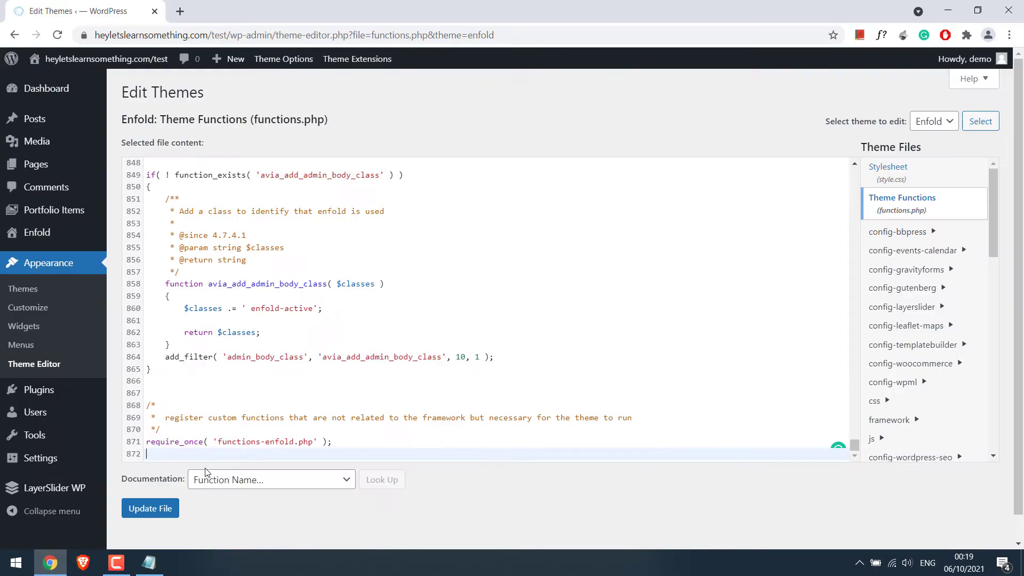
key(Return)
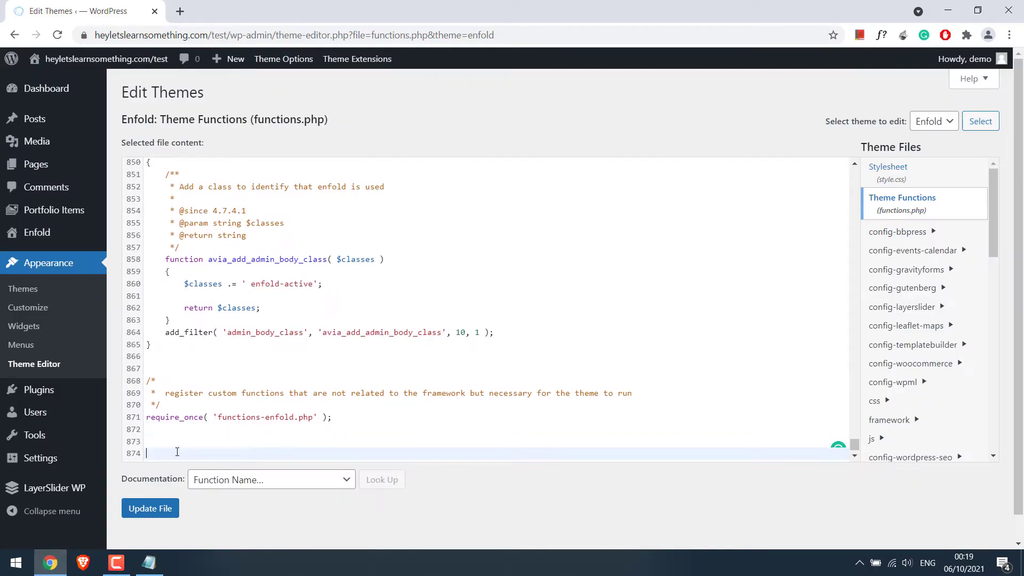
key(ctrl+v)
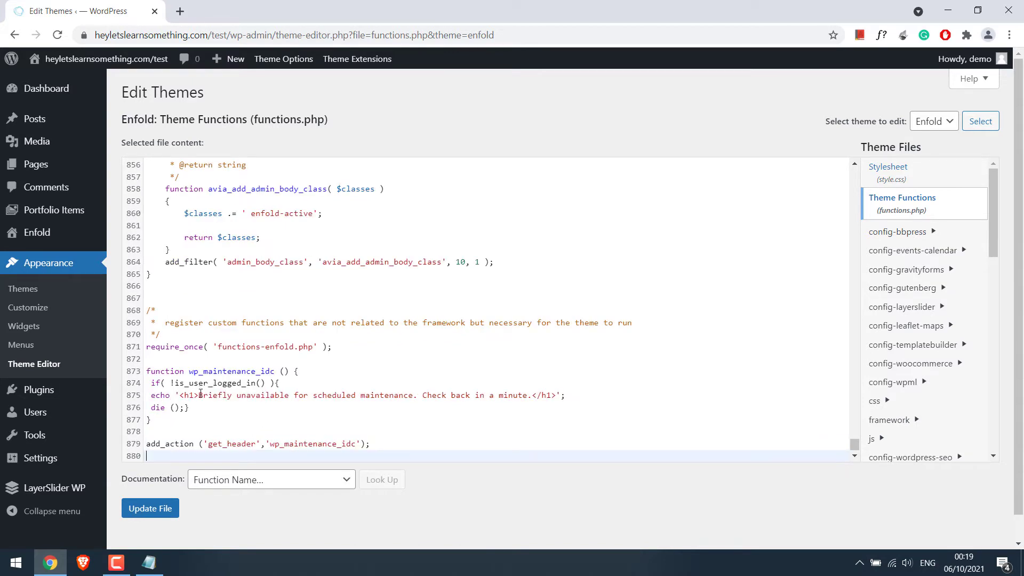
drag(200, 394, 535, 395)
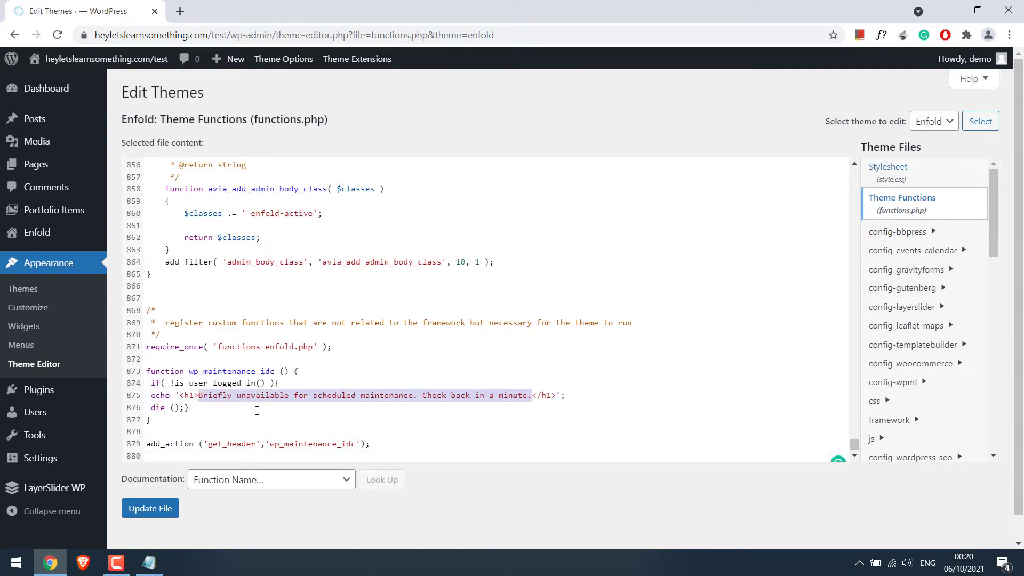
click(392, 420)
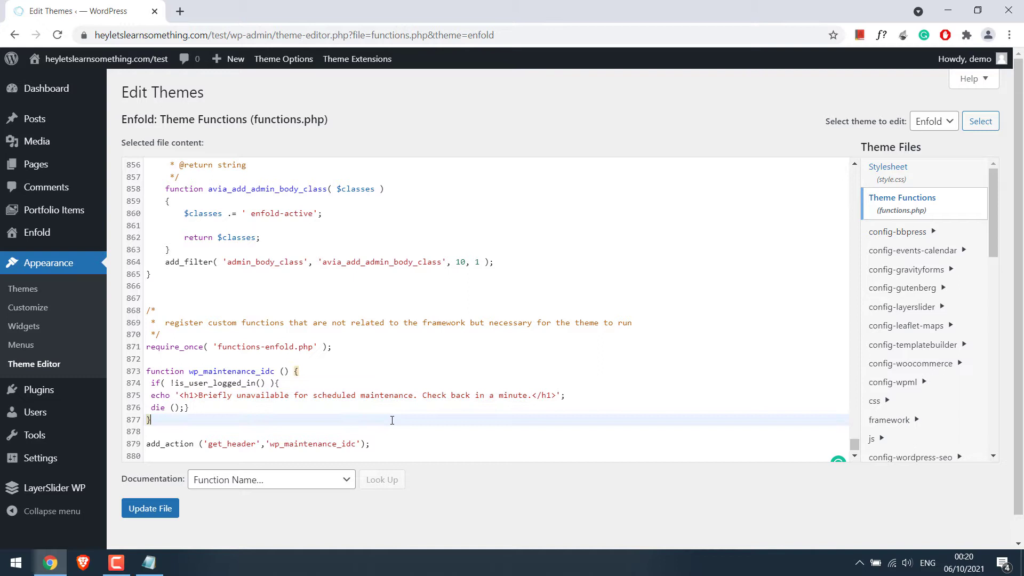
click(151, 508)
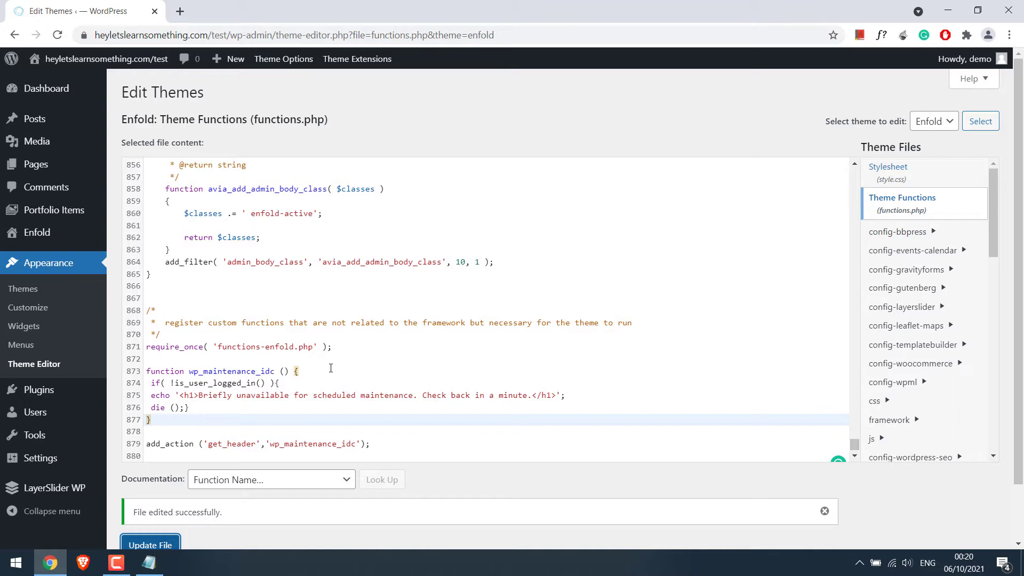
drag(200, 396, 529, 399)
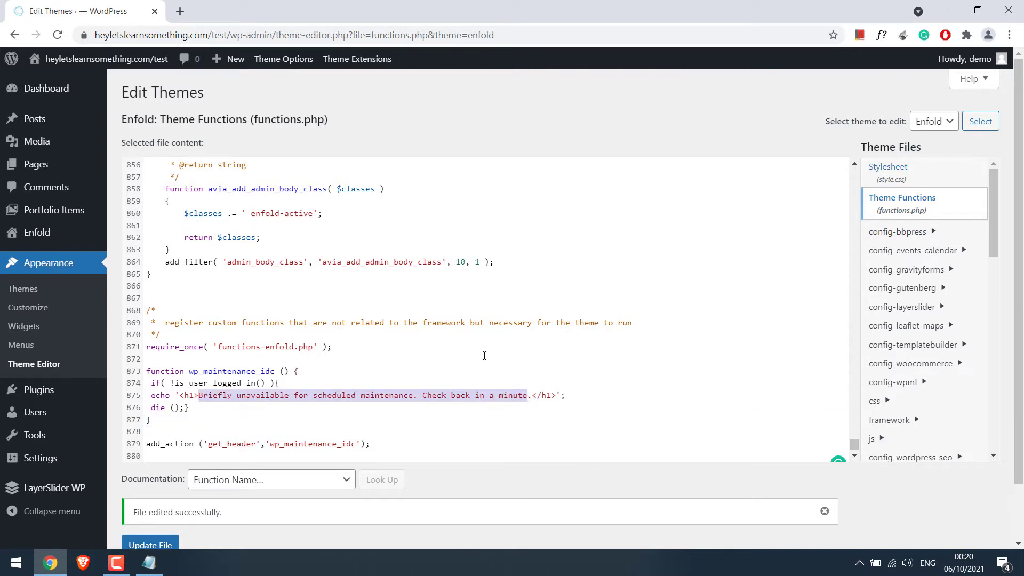
drag(229, 35, 95, 35)
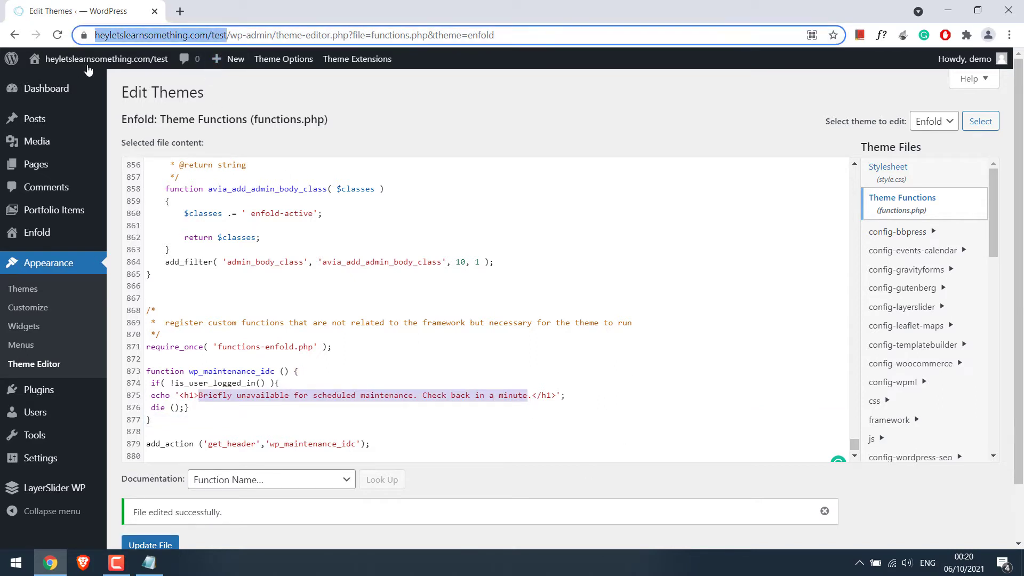
key(ctrl+c)
key(ctrl+shift+n)
key(ctrl+v)
key(Return)
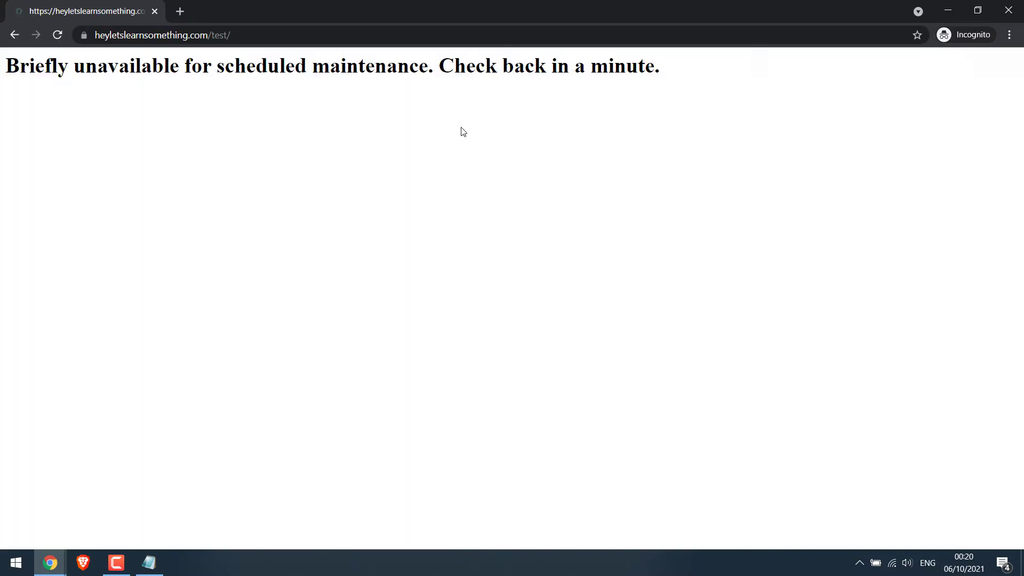
drag(2, 66, 730, 92)
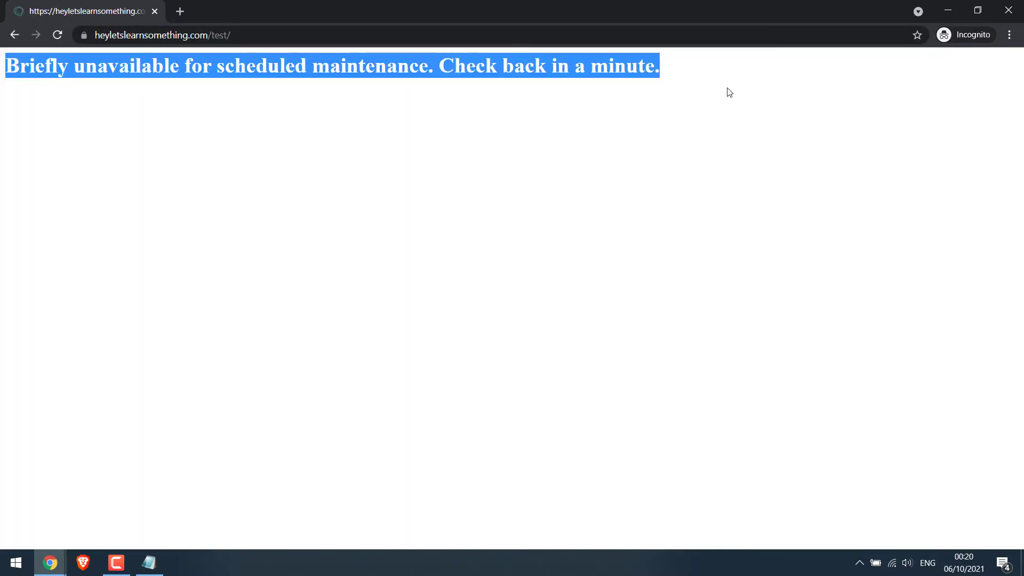
click(303, 35)
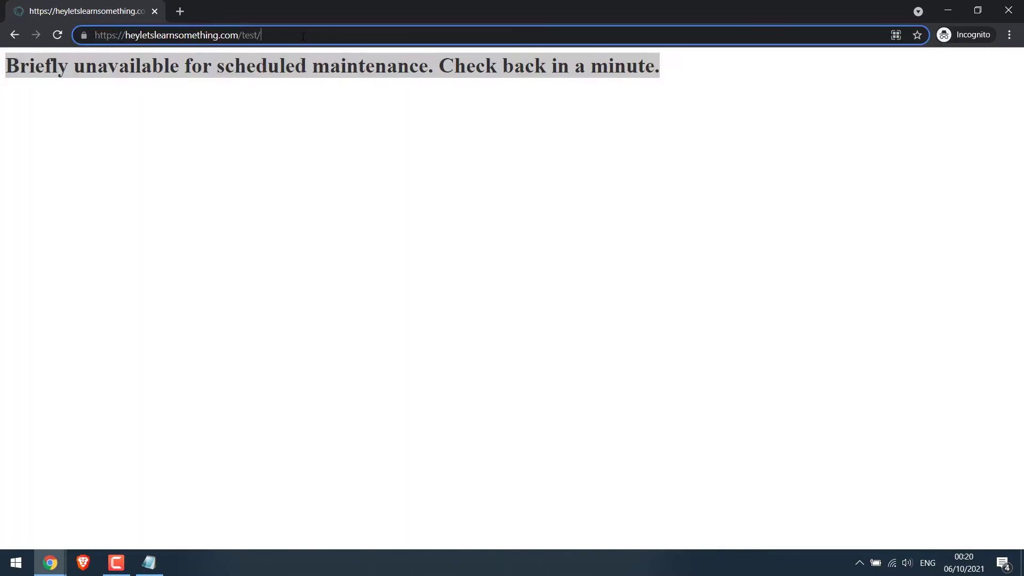
text(wp-admin)
key(Return)
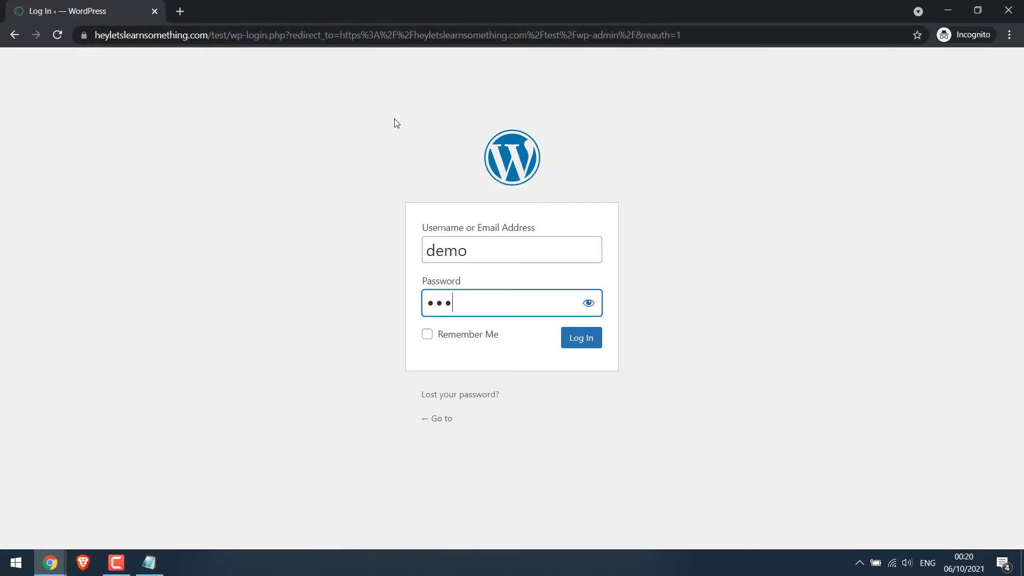
text(••••••••••••)
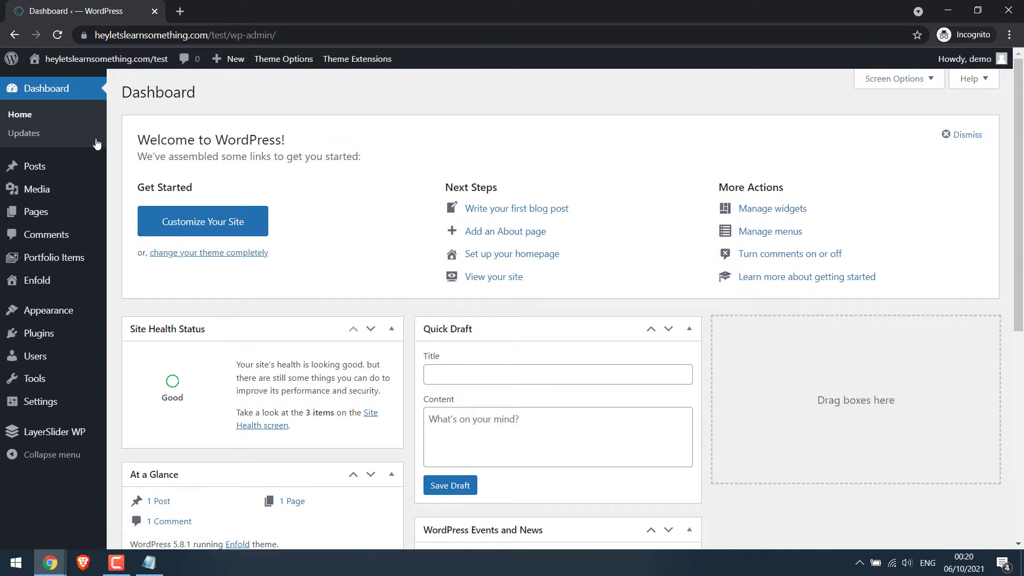
mouse_move(91, 67)
middle_click(69, 86)
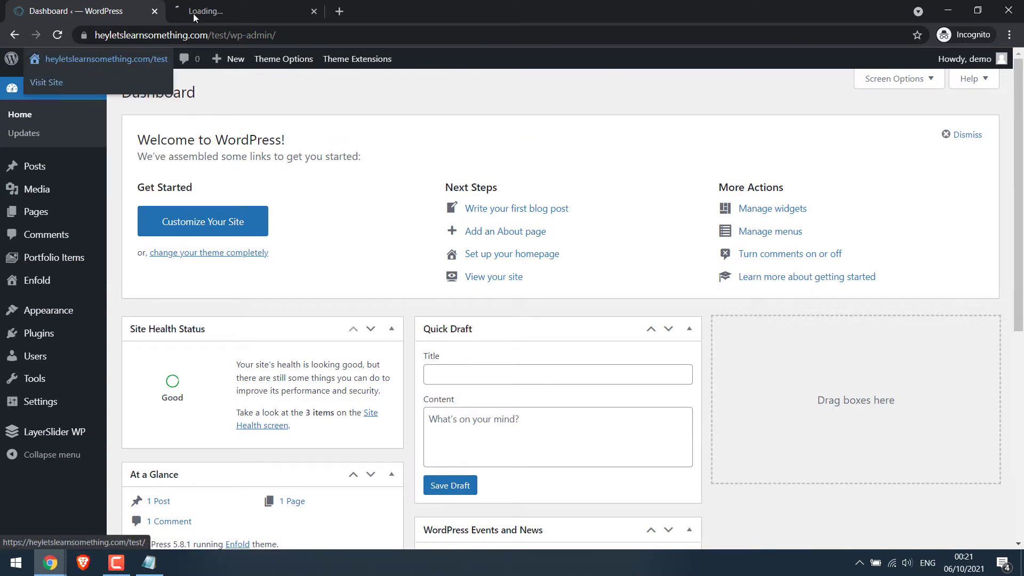
click(193, 14)
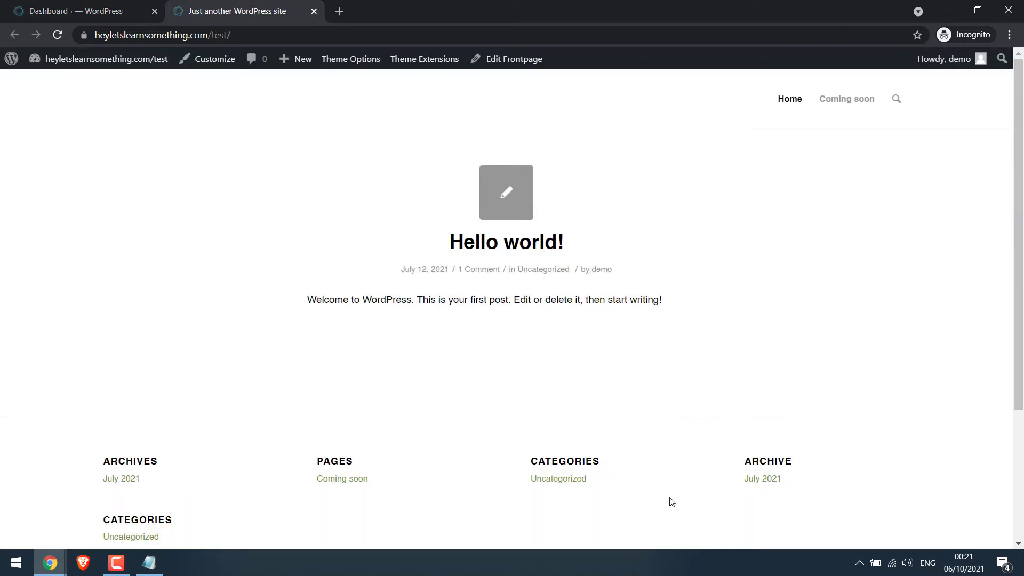
mouse_move(946, 60)
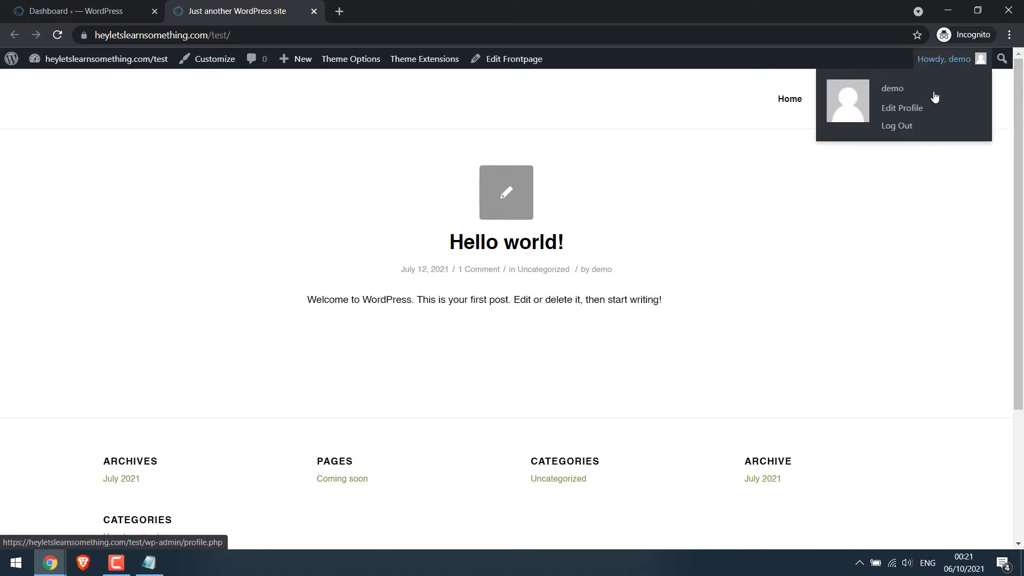
click(905, 128)
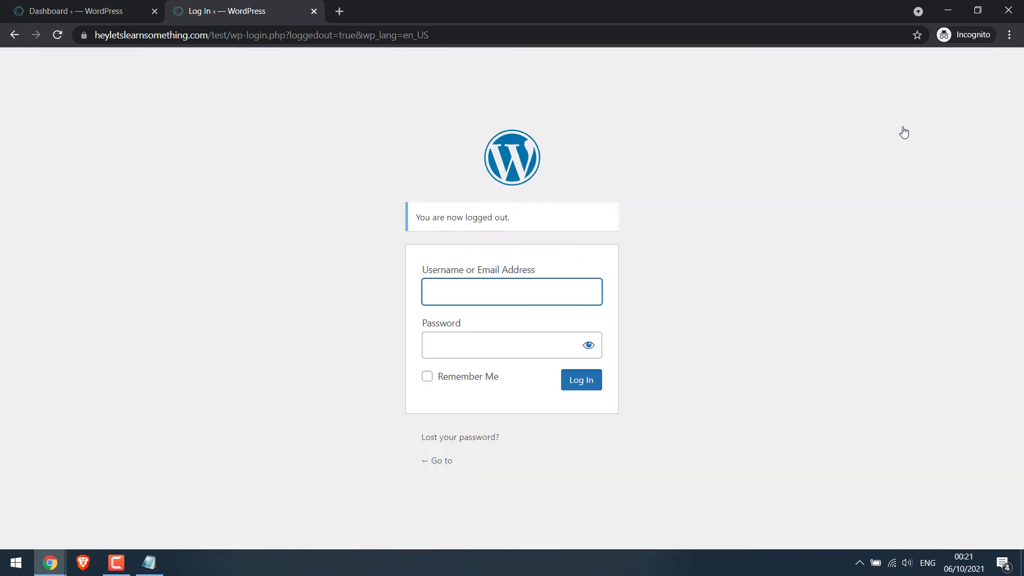
drag(228, 37, 658, 50)
key(BackSpace)
key(Return)
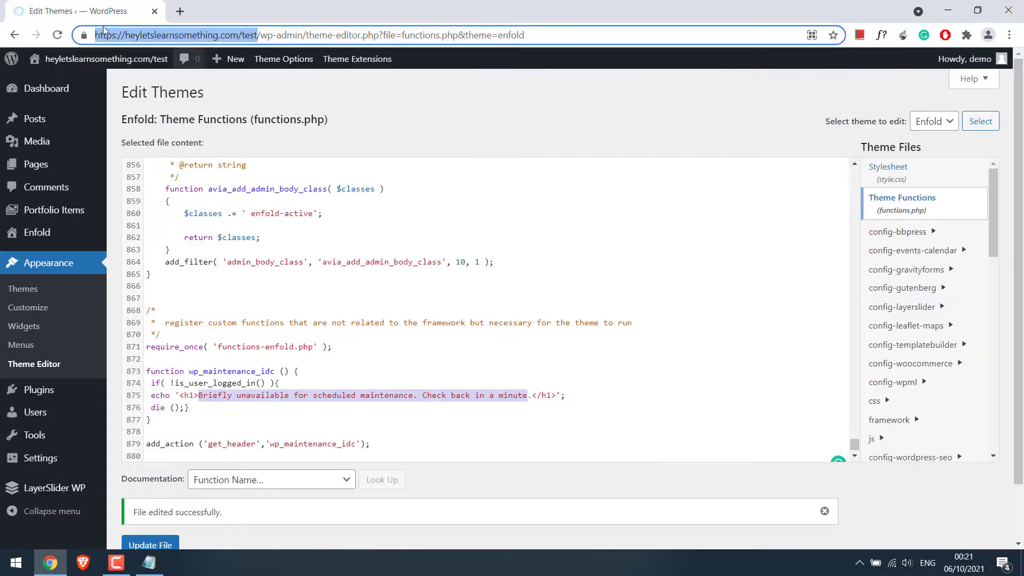
- Google 'free coming soon html template' in a new tab and open colorlib's under-construction templates article
click(181, 11)
text(fr)
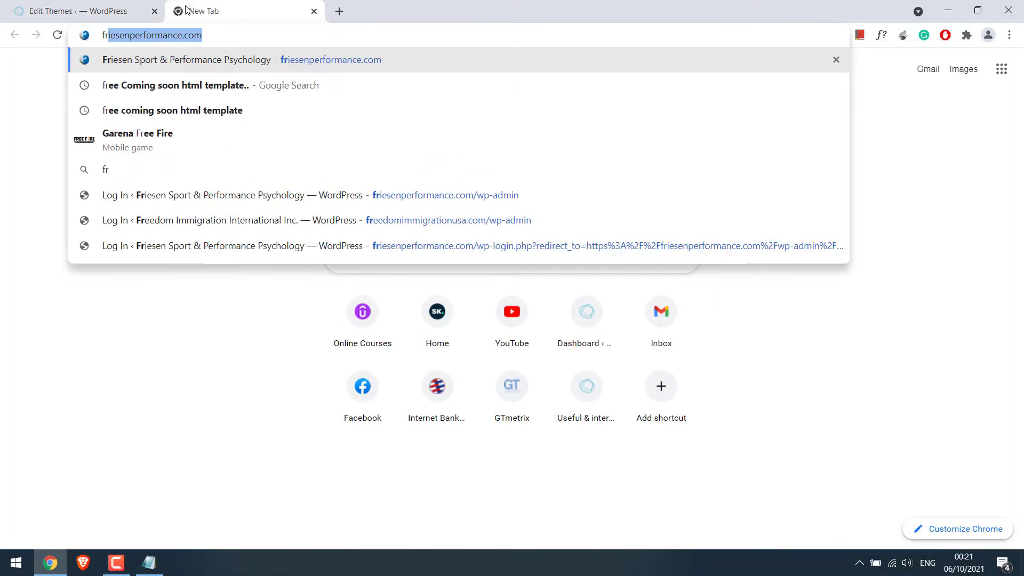
text(ee com)
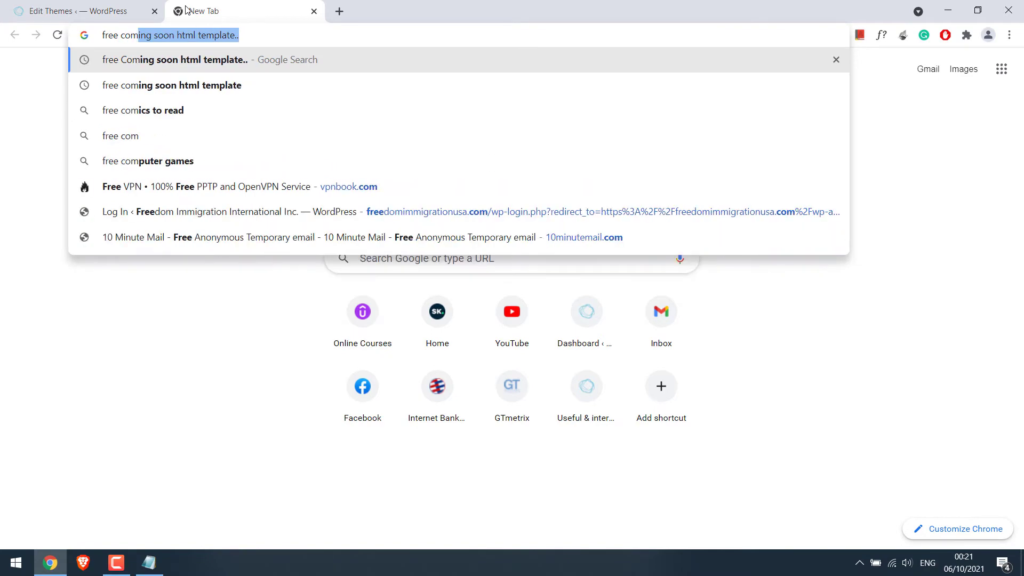
key(Return)
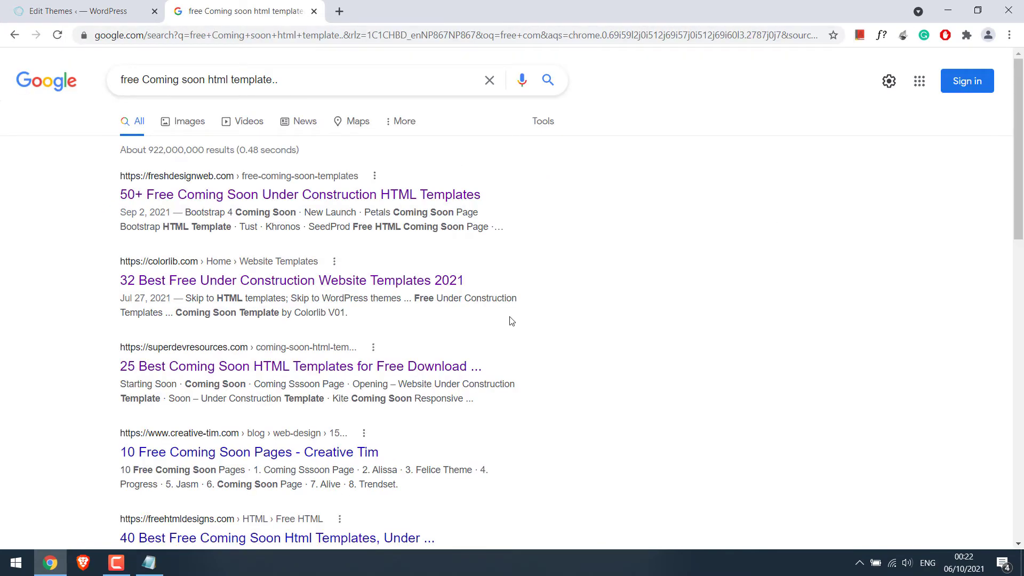
click(263, 284)
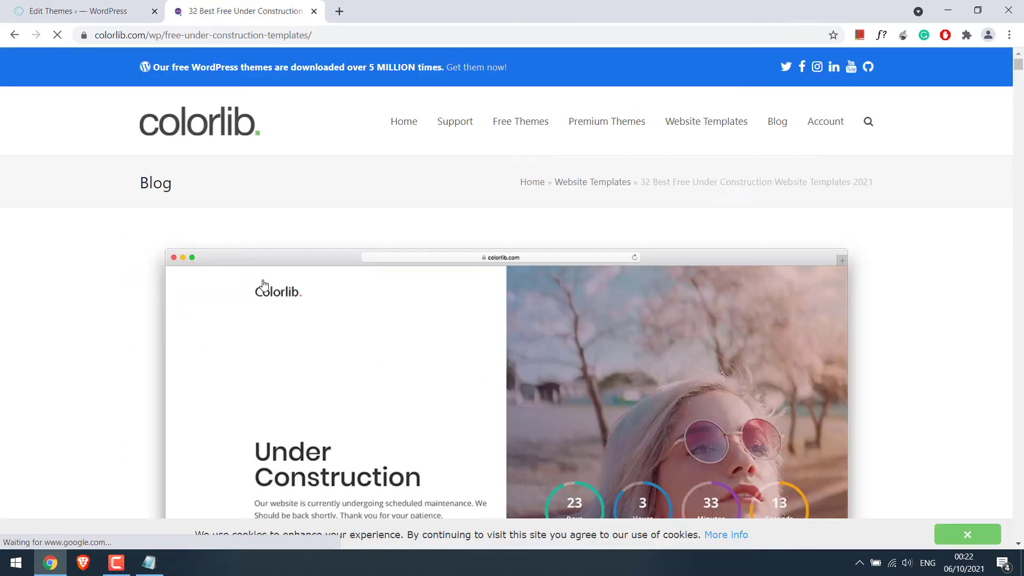
- Open Colorlib's Coming Soon V02 template page and bring up its download request form
drag(1019, 66, 1016, 138)
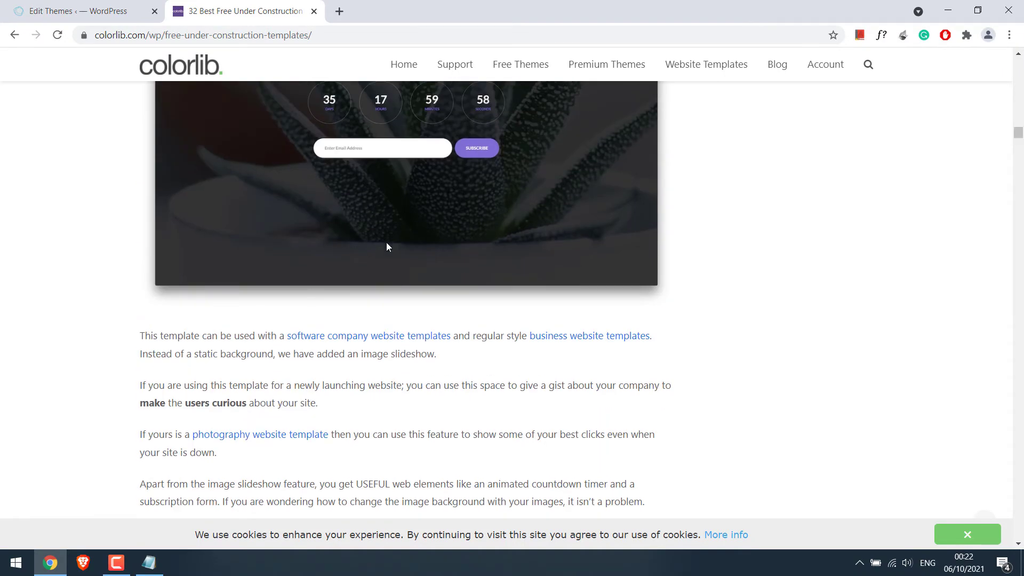
scroll(387, 247, down, 5)
click(178, 273)
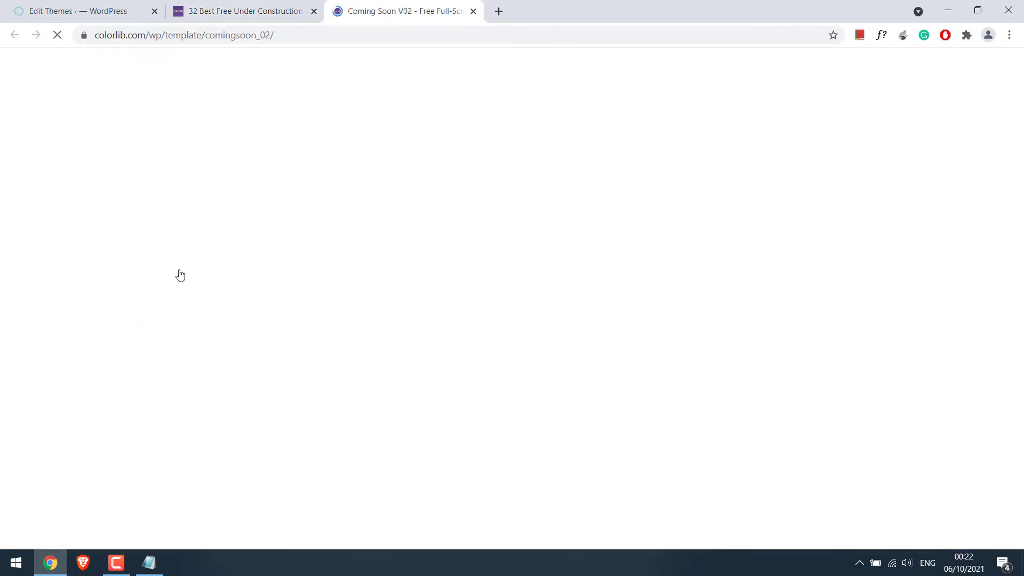
scroll(354, 390, down, 10)
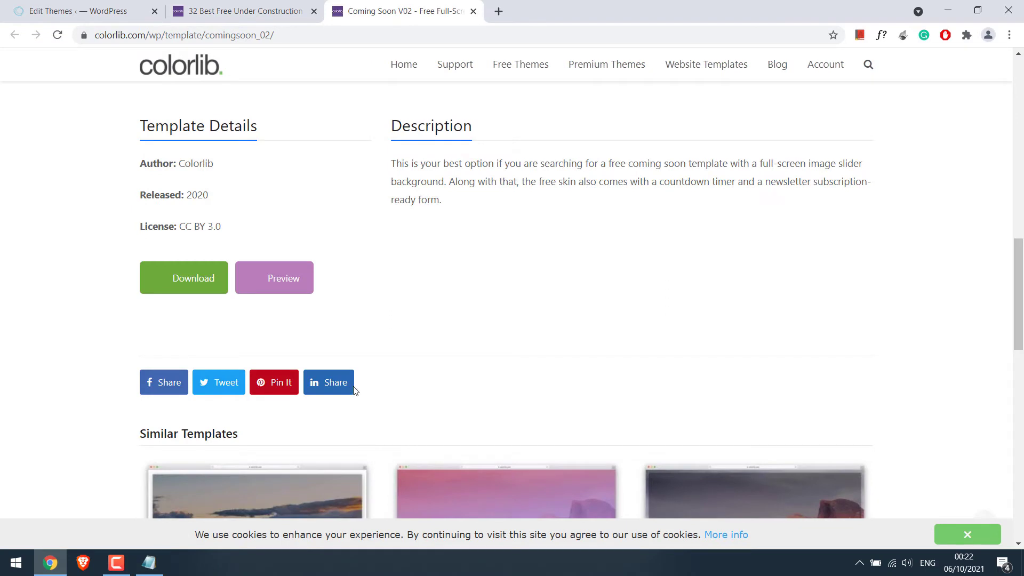
click(195, 285)
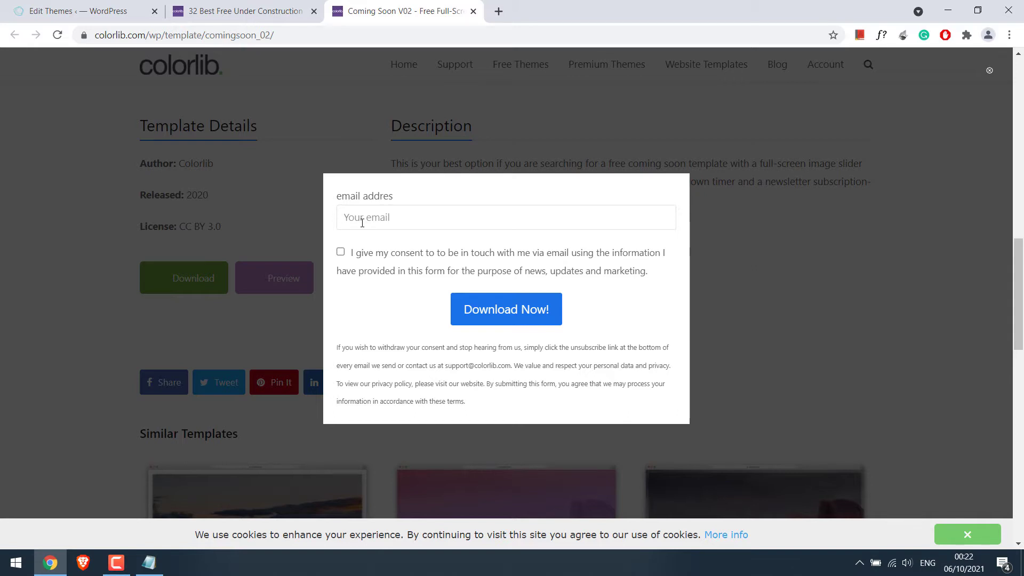
- Copy a temporary email address from 10minutemail.com in a new tab
click(499, 11)
text(10minutemail.com)
key(Return)
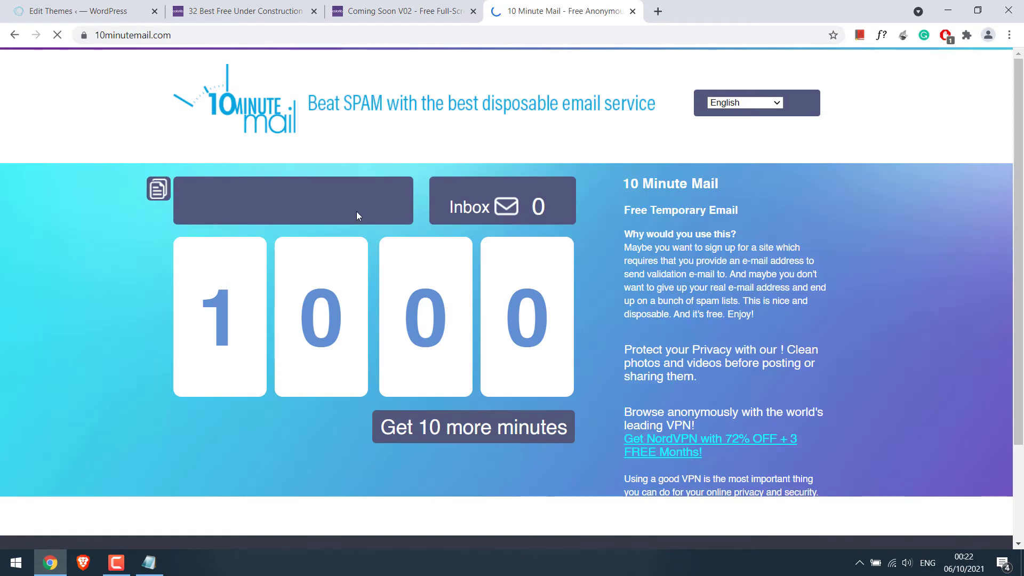
triple_click(357, 215)
key(ctrl+c)
- Submit the download form with the temporary address and email consent ticked
click(400, 9)
key(ctrl+v)
click(341, 251)
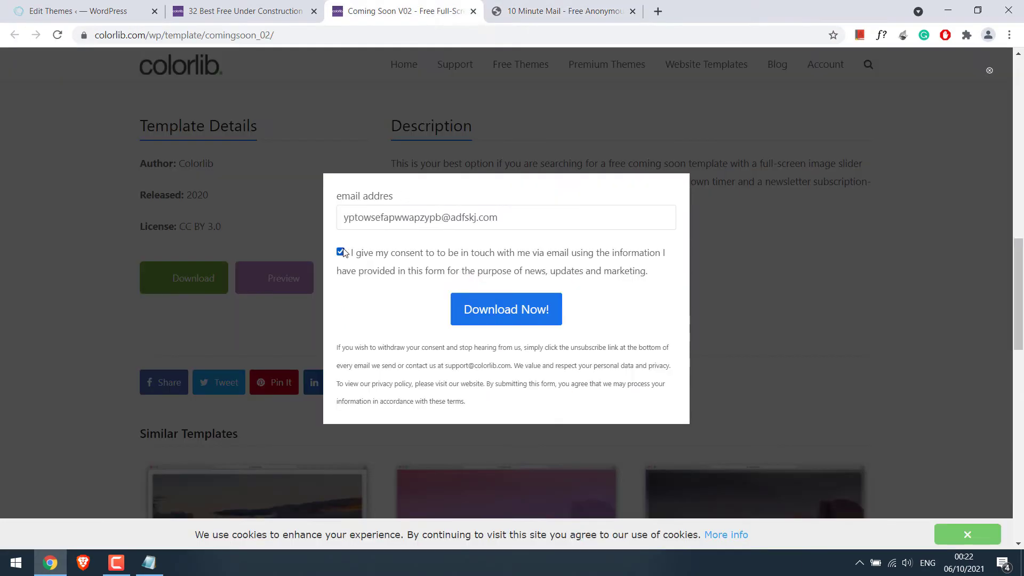
click(505, 310)
- Confirm the Colorlib subscription through the link in the temporary inbox's email
key(ctrl+Tab)
scroll(984, 183, down, 2)
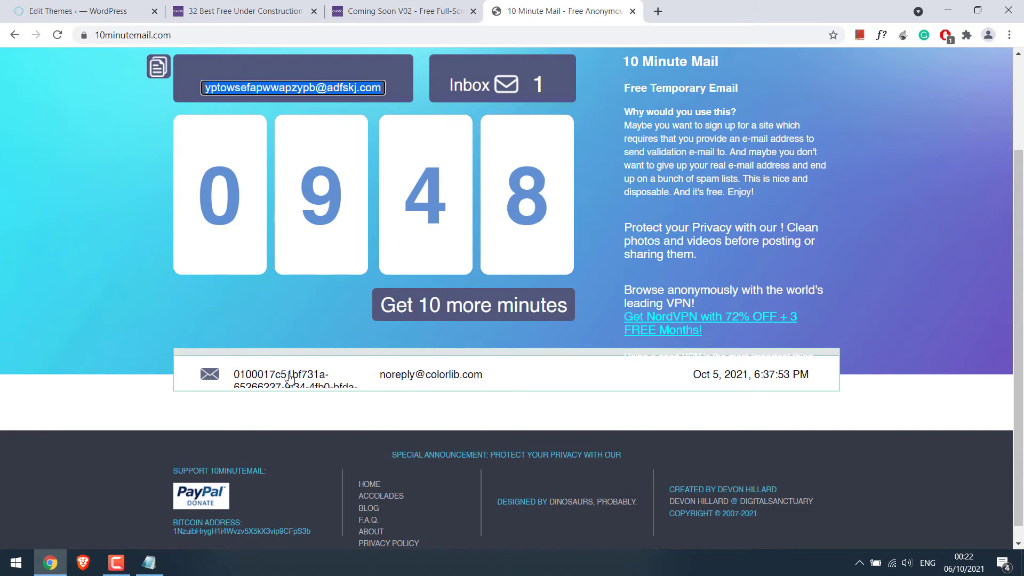
click(324, 371)
scroll(468, 377, down, 5)
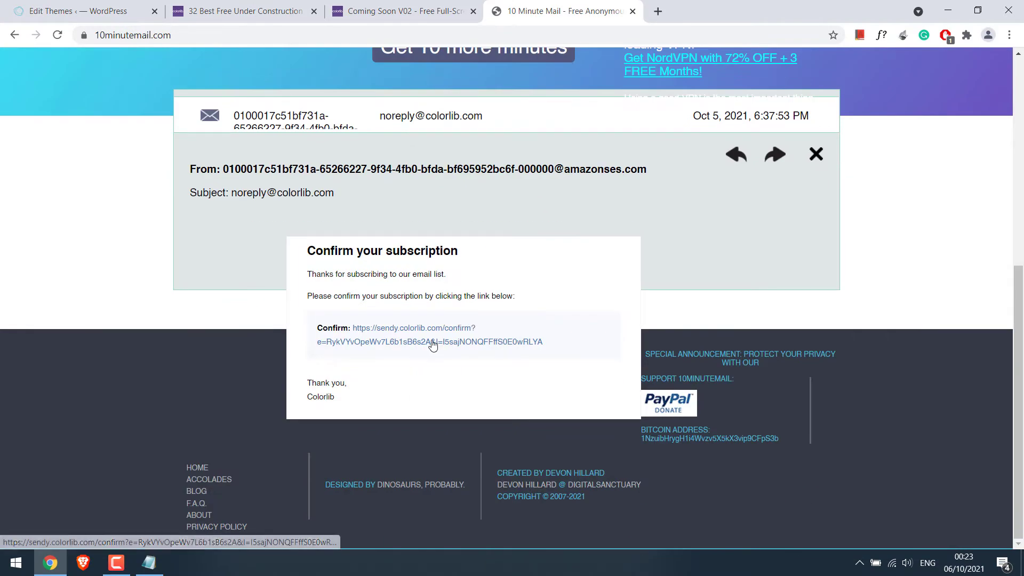
right_click(430, 341)
click(458, 350)
key(ctrl+Tab)
click(792, 11)
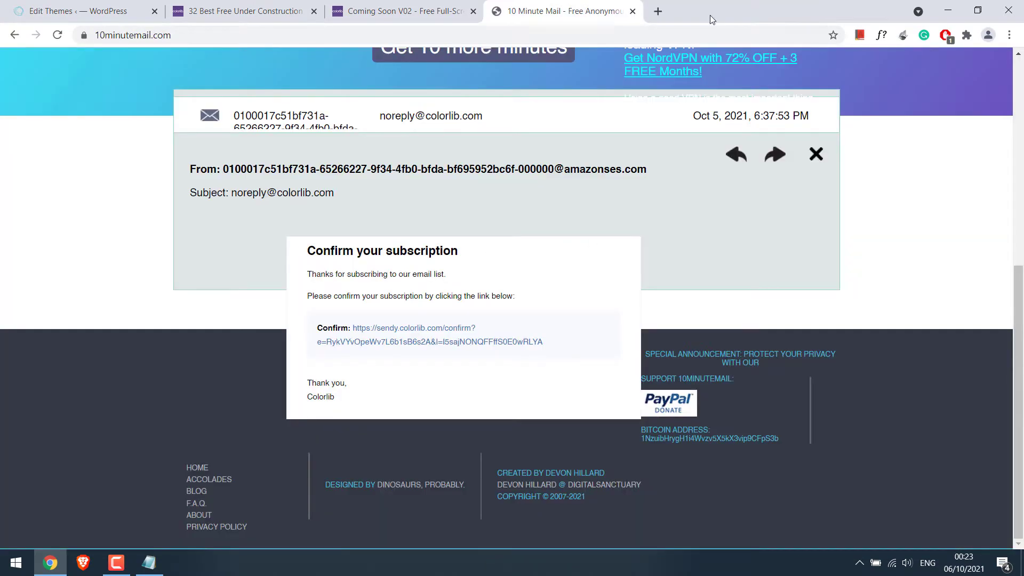
- Resubmit the reloaded Coming Soon V02 download form and open the full downloads list
click(399, 11)
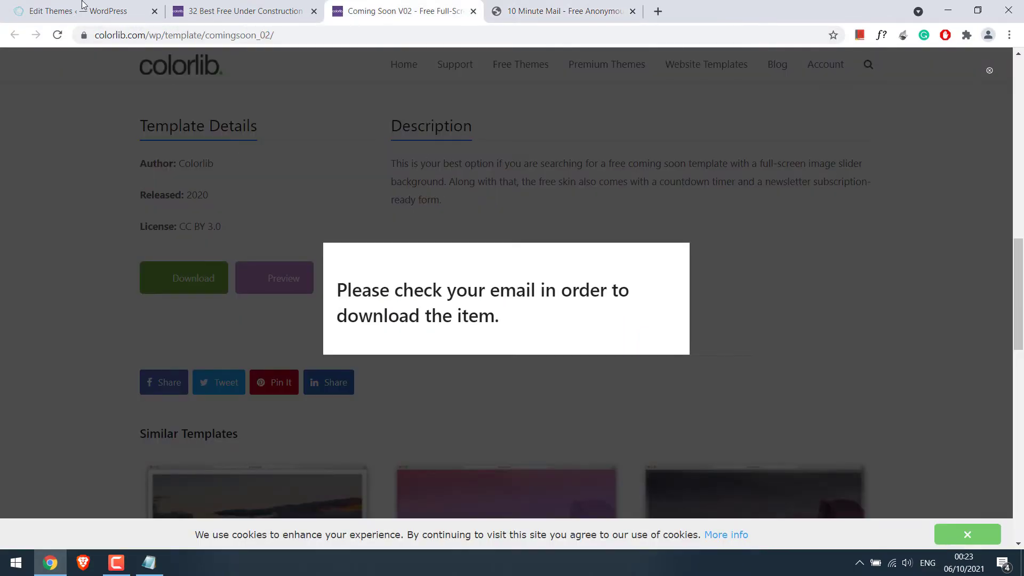
click(57, 35)
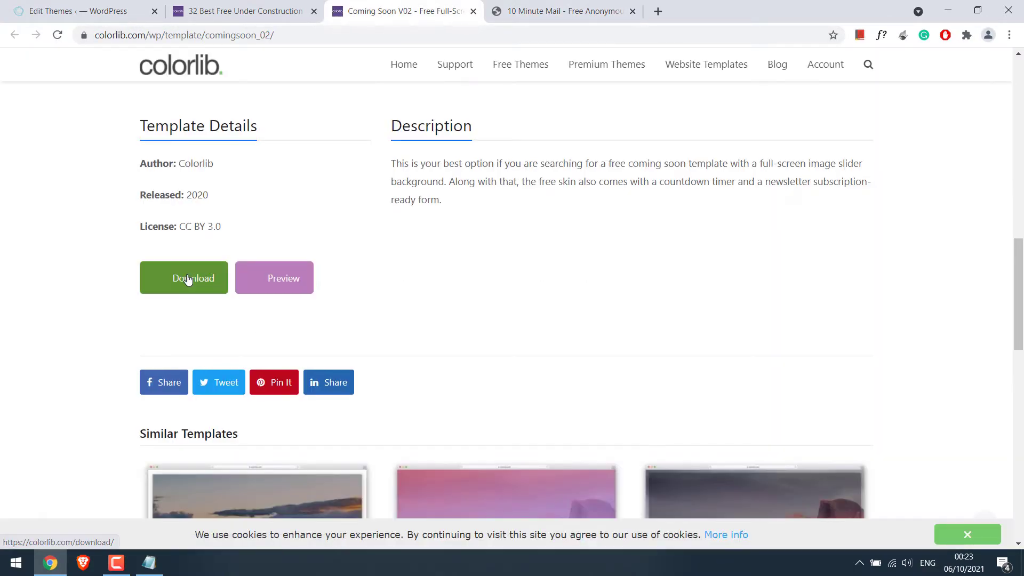
click(188, 279)
click(432, 223)
key(ctrl+v)
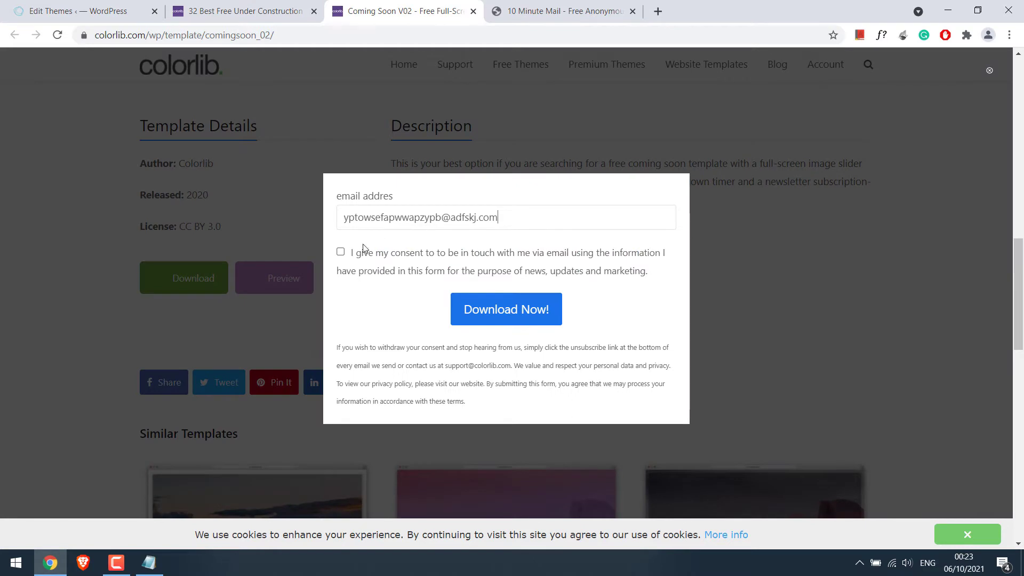
click(340, 252)
click(487, 321)
click(995, 530)
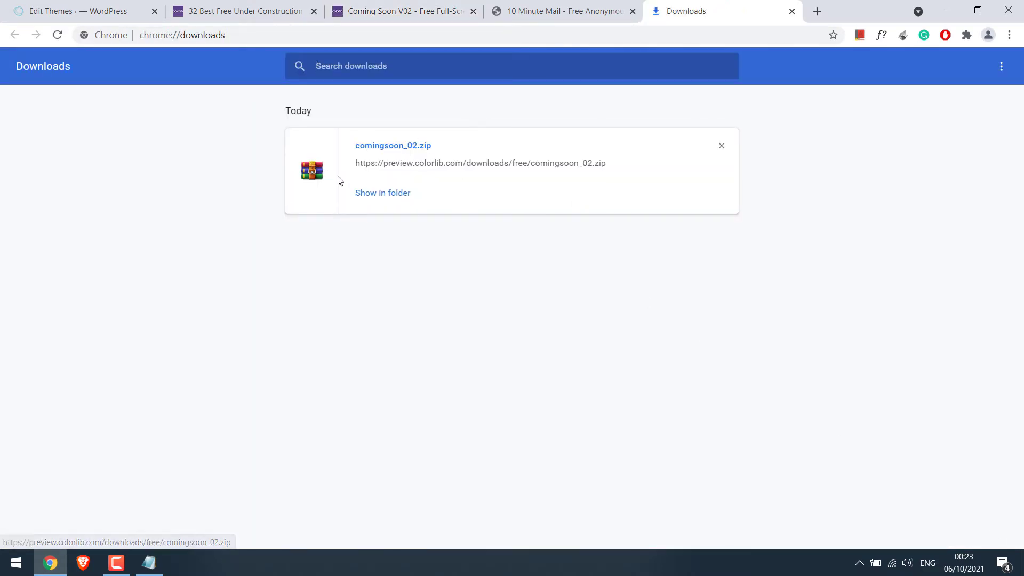
- Move comingsoon_02.zip from the Downloads folder onto the desktop
click(375, 193)
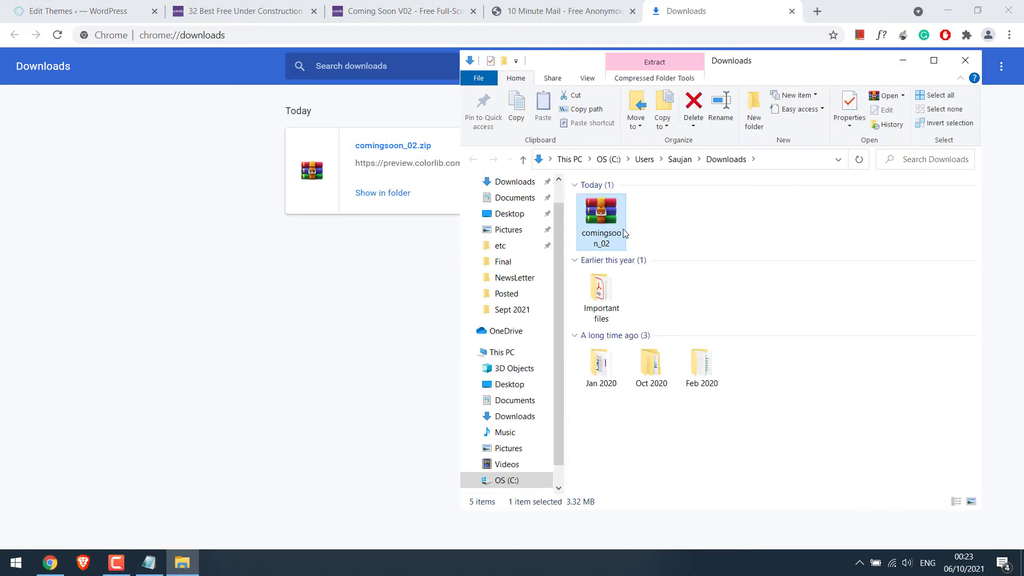
key(ctrl+x)
click(908, 61)
click(948, 10)
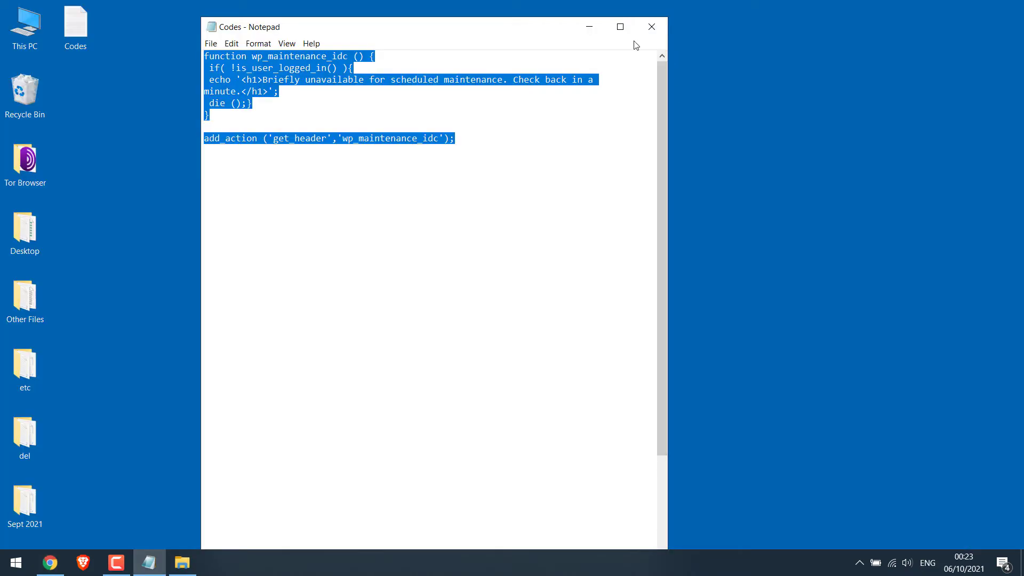
click(588, 25)
right_click(344, 109)
click(401, 191)
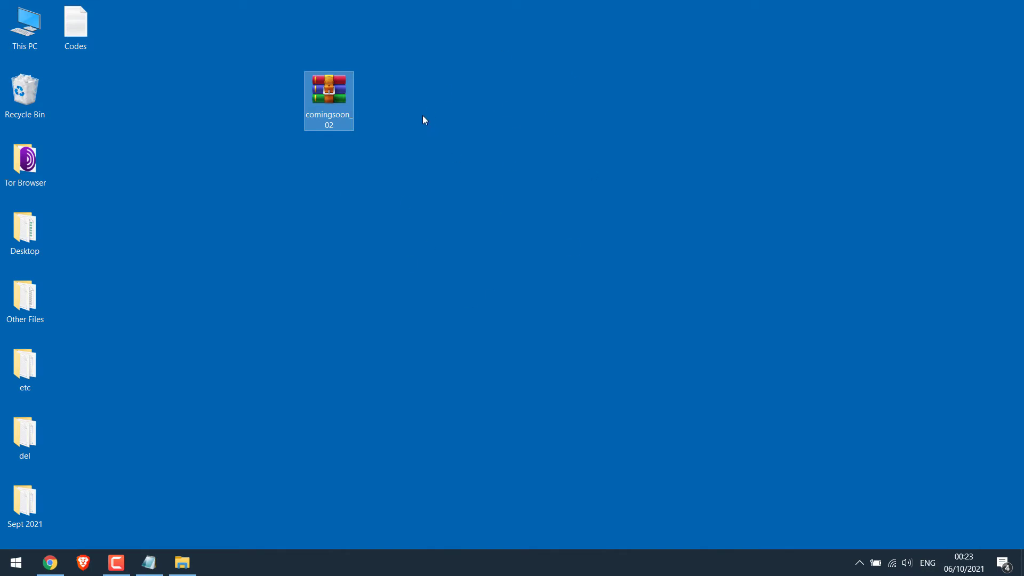
drag(328, 99, 371, 169)
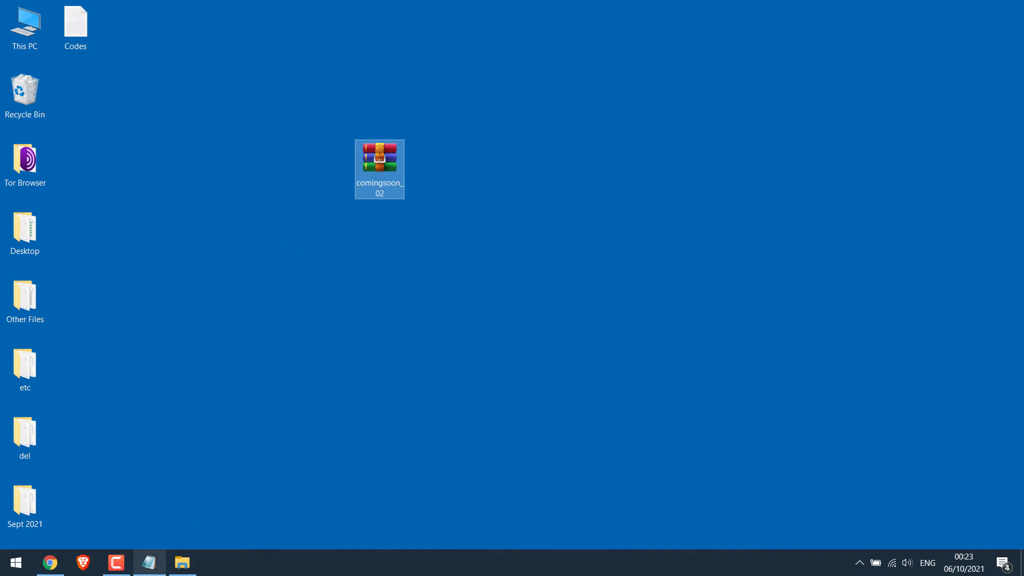
- Close the Downloads folder and the 10 Minute Mail, Coming Soon V02 and templates tabs
click(183, 563)
click(966, 61)
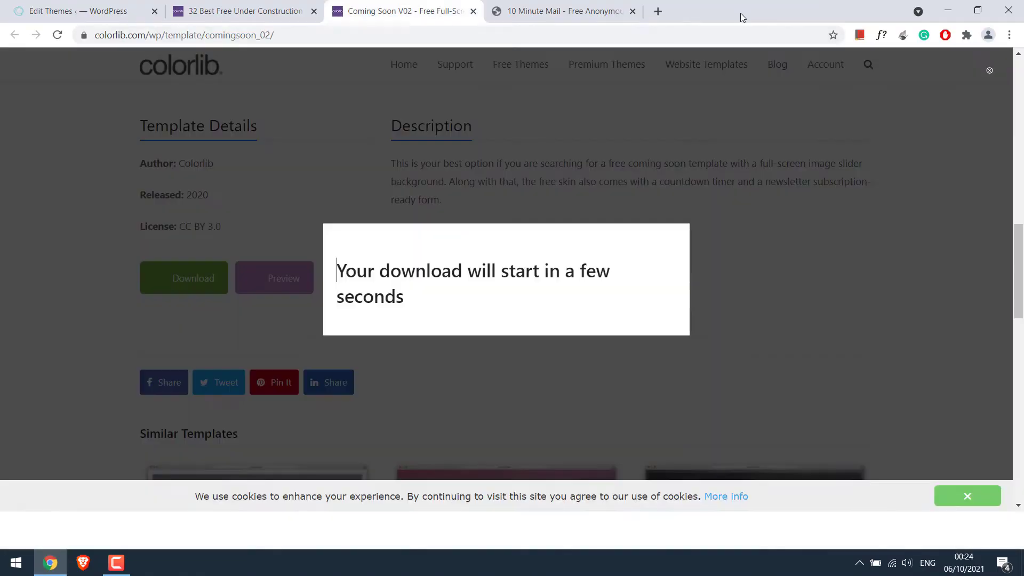
click(633, 11)
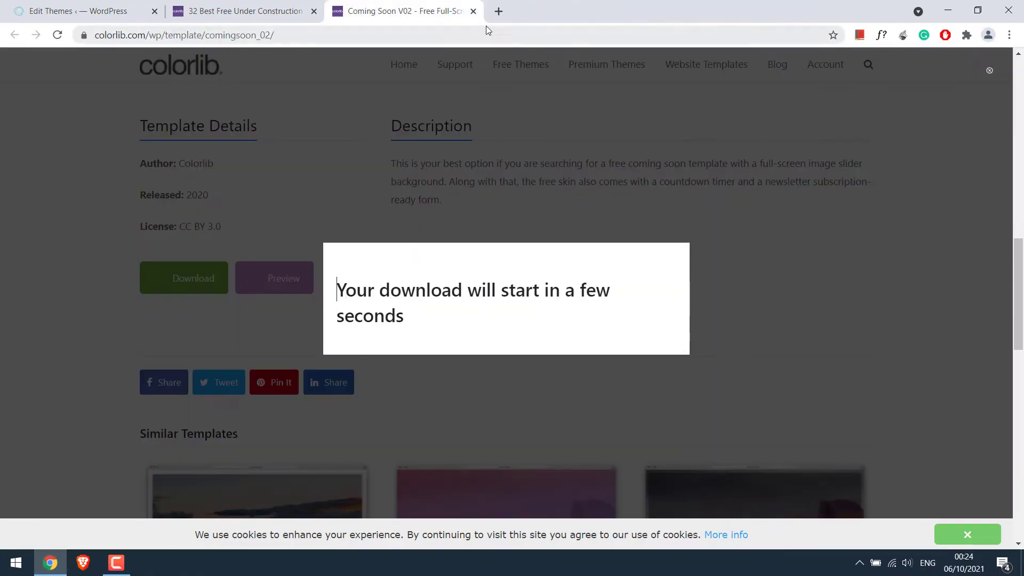
click(473, 11)
click(314, 11)
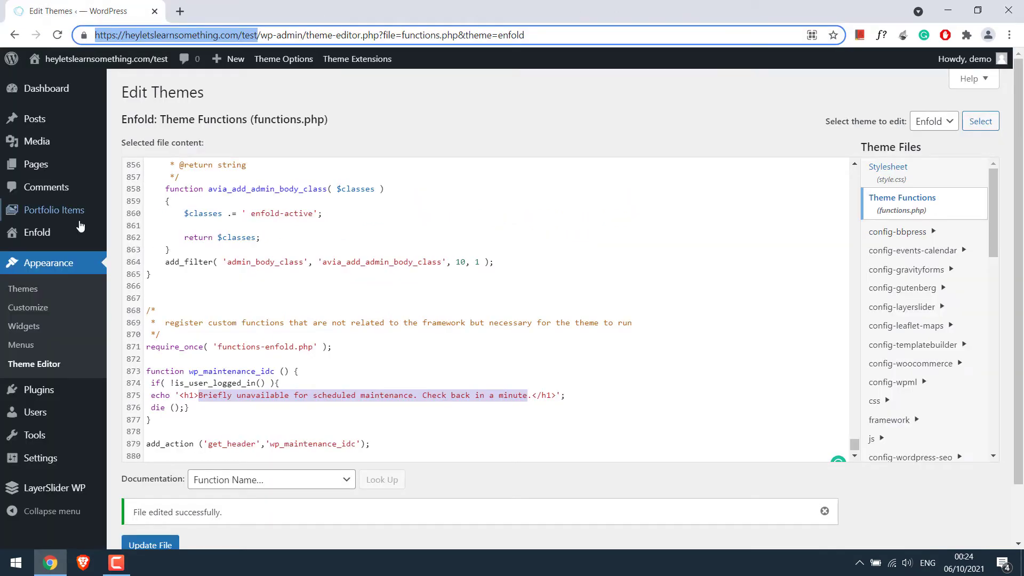
click(133, 414)
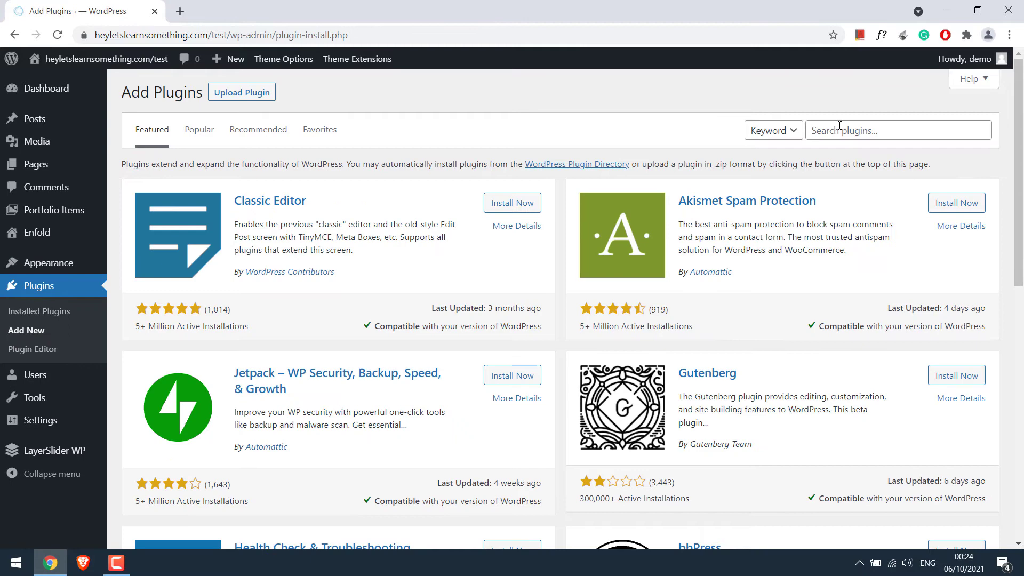
- Search plugins for 'file manager', then install and activate the File Manager plugin
click(839, 125)
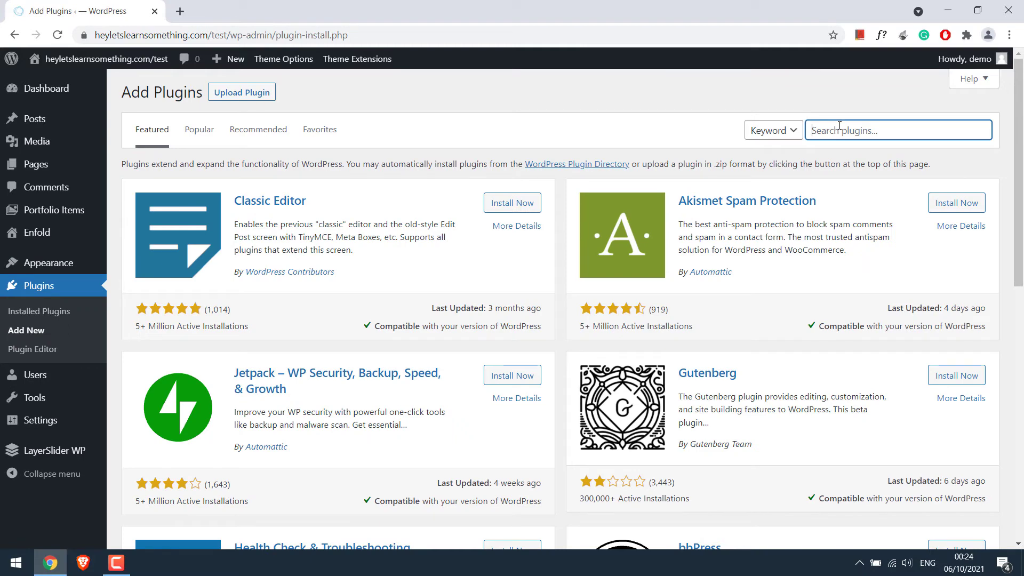
text(file manager)
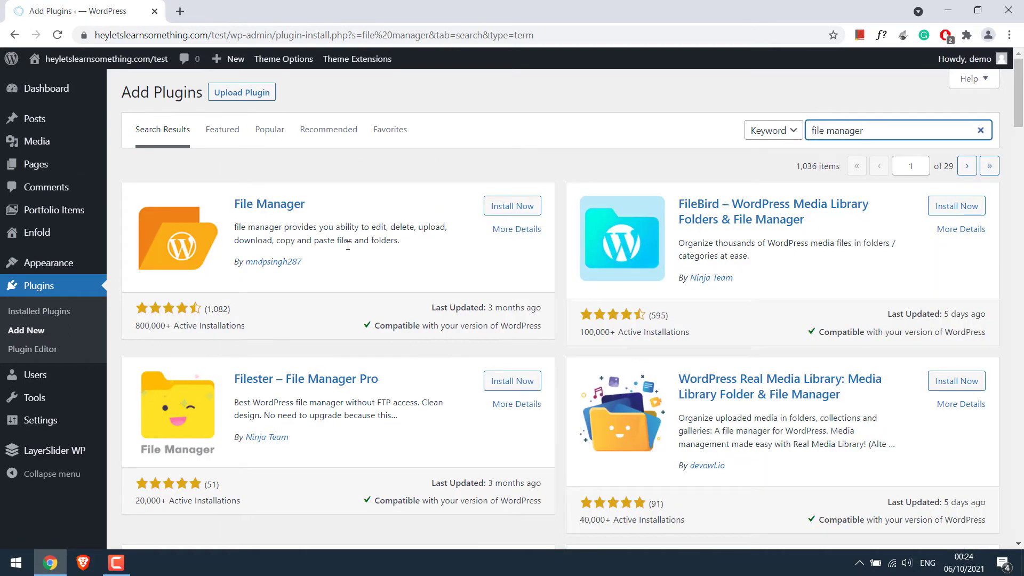
click(524, 205)
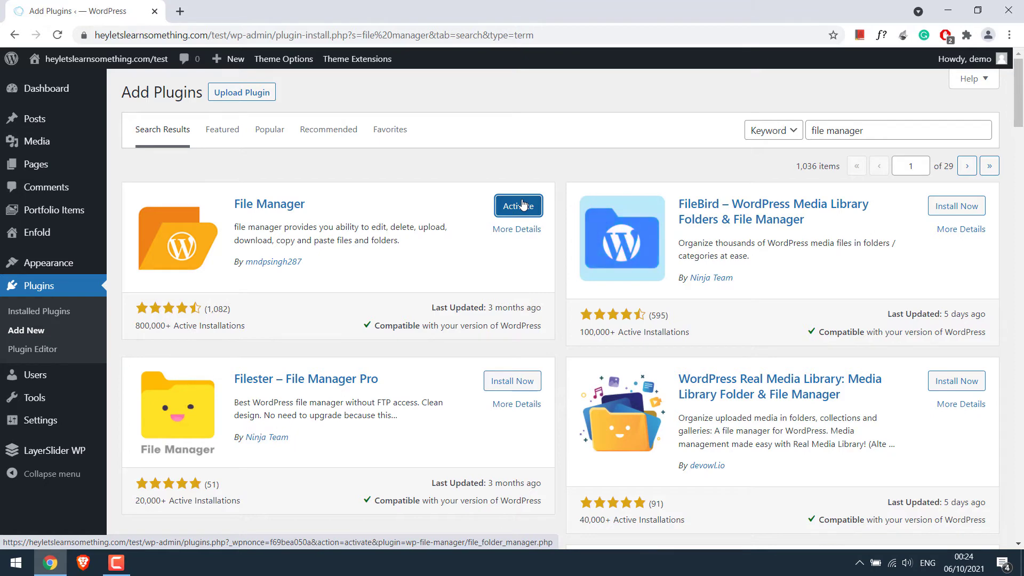
click(522, 208)
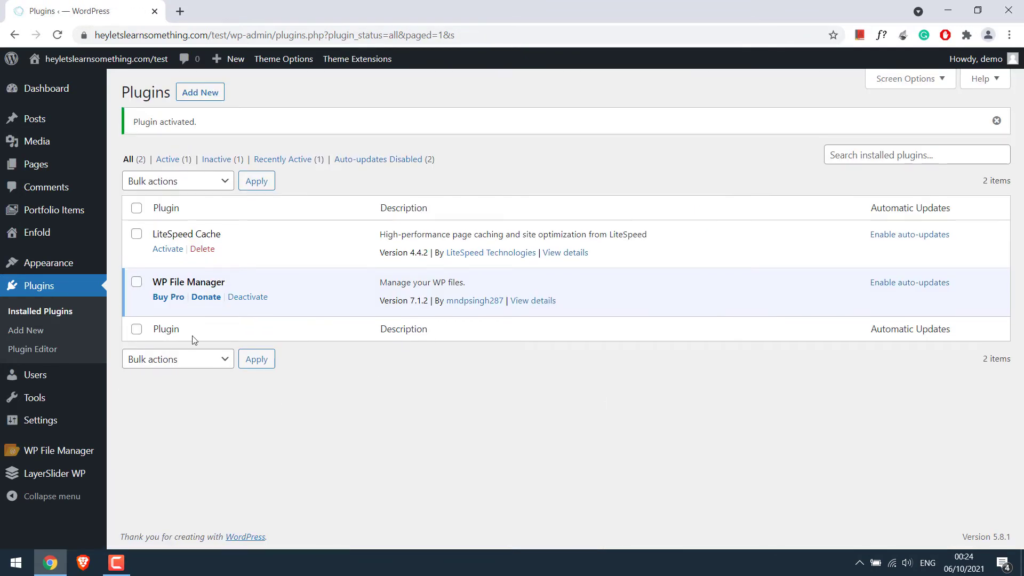
- In WP File Manager, dismiss the review banner and upload comingsoon_02 from the desktop
click(62, 455)
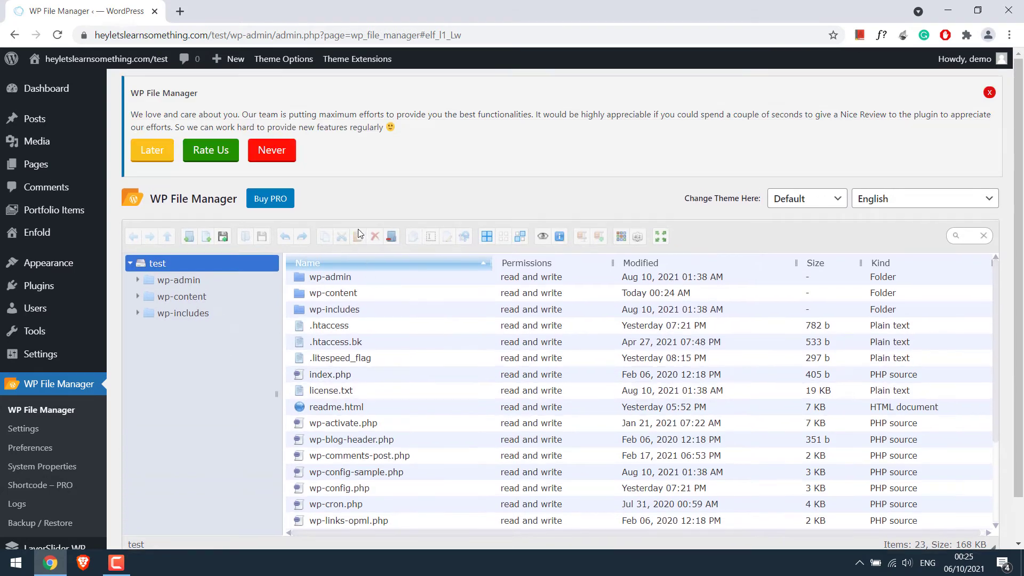
click(989, 93)
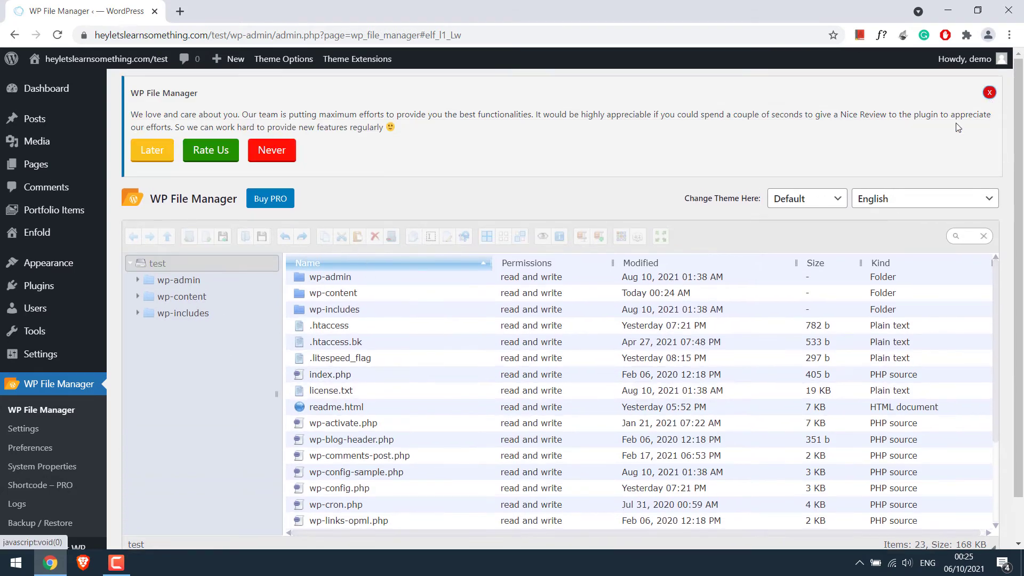
click(989, 95)
click(757, 195)
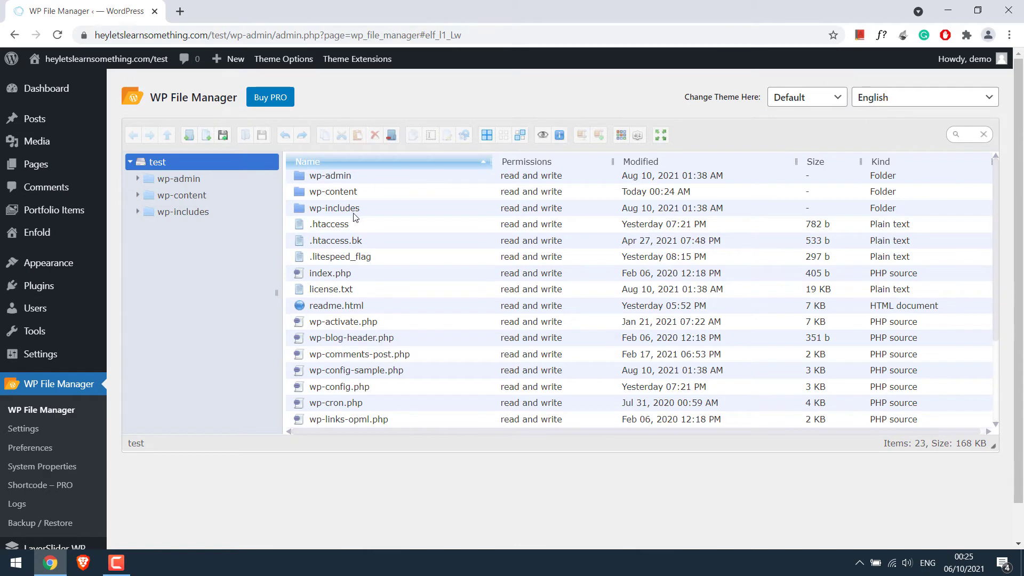
click(223, 136)
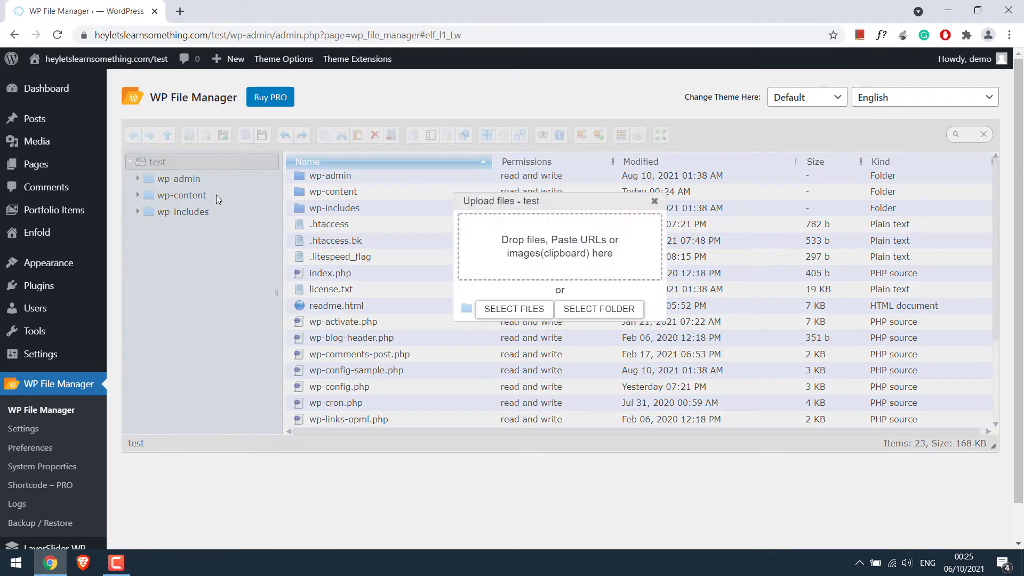
click(491, 311)
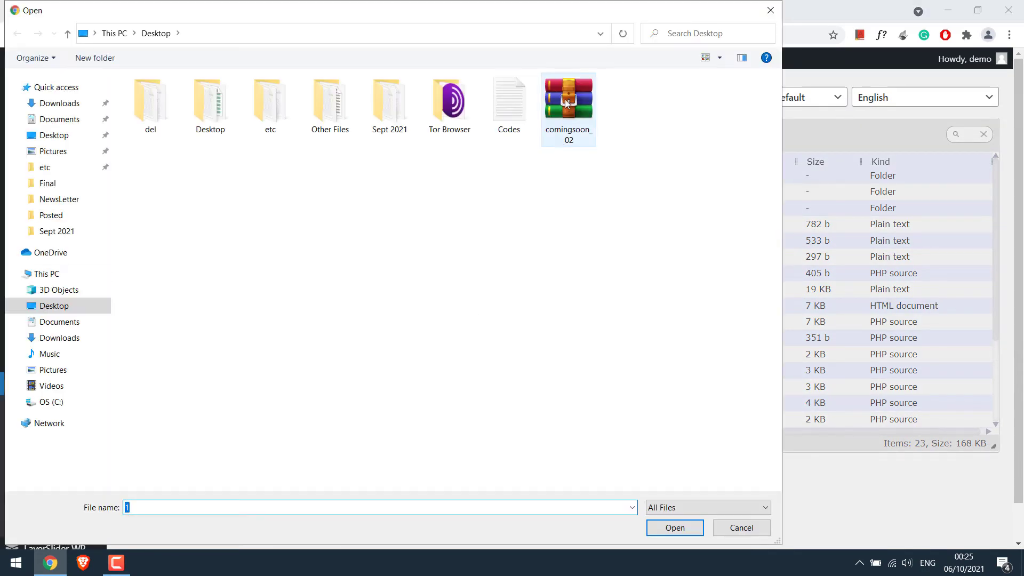
click(568, 107)
click(675, 532)
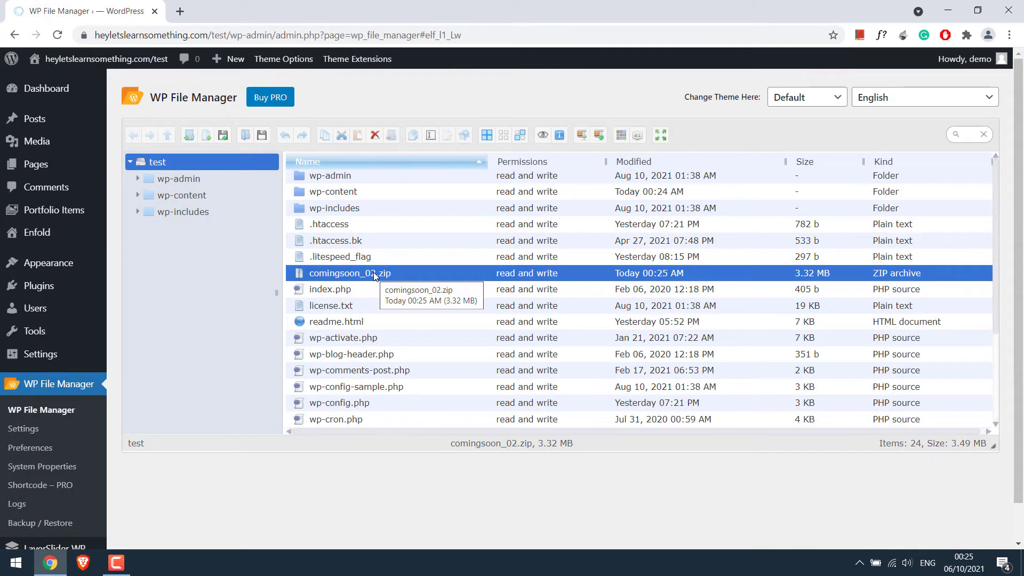
- Extract comingsoon_02.zip into the root test folder
right_click(368, 275)
mouse_move(468, 390)
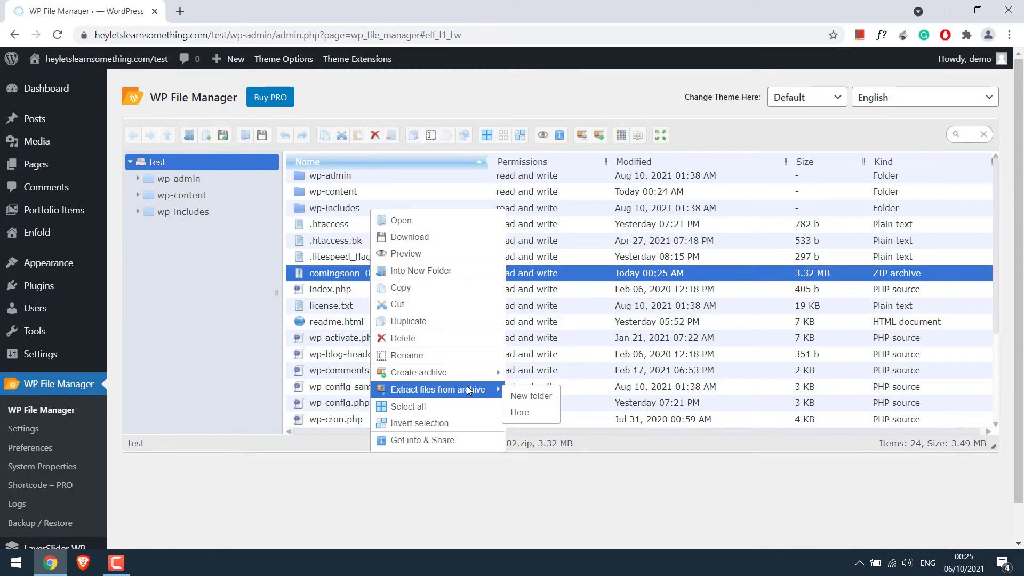
click(520, 414)
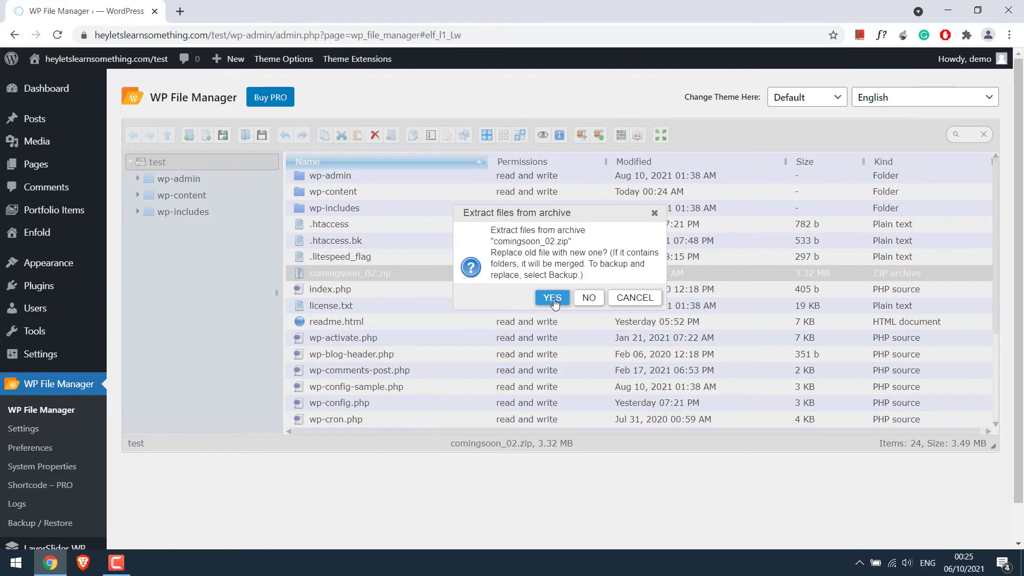
click(553, 298)
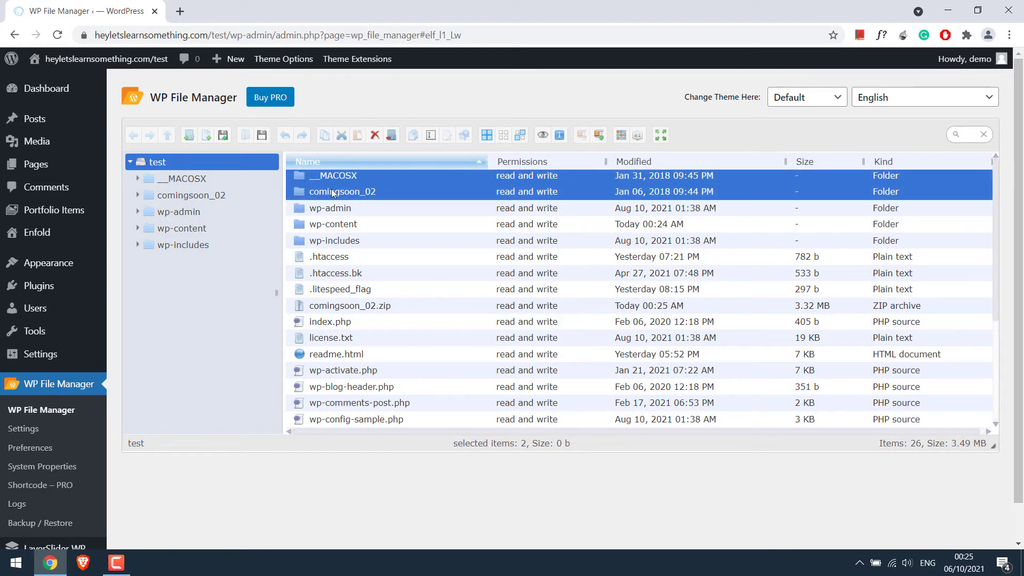
- Delete the comingsoon_02.zip archive and the __MACOSX folder
click(404, 259)
click(341, 307)
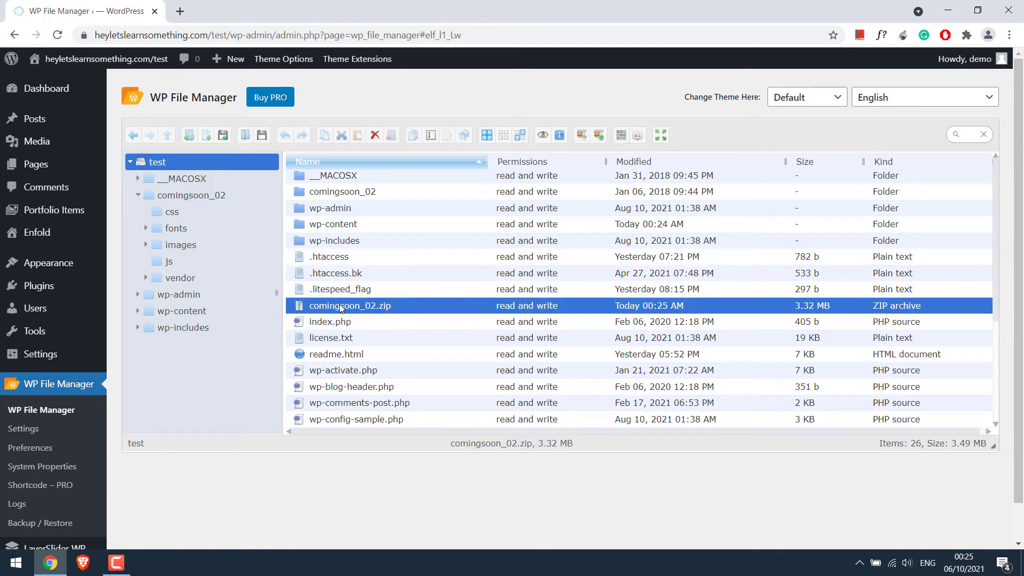
ctrl+click(344, 176)
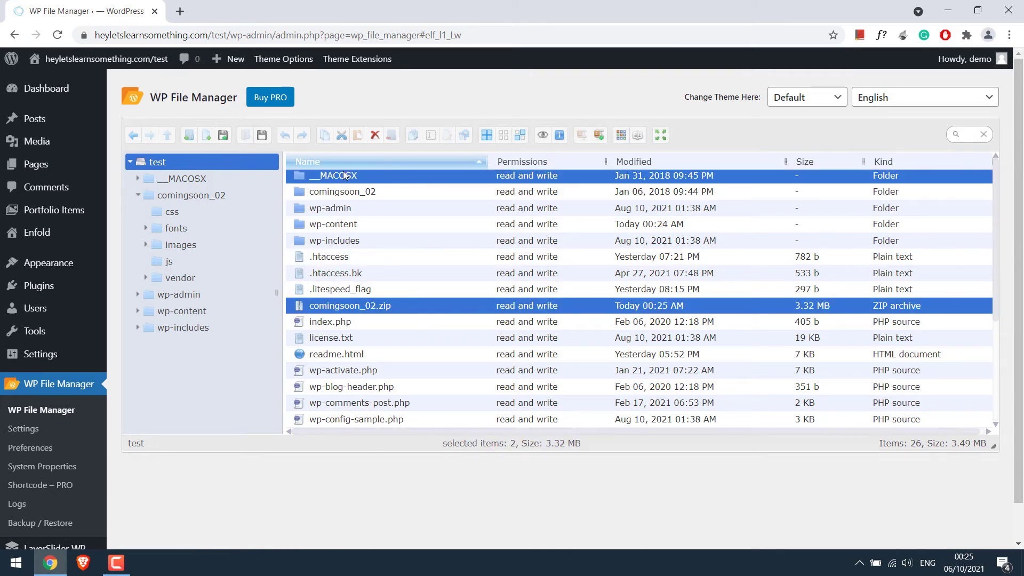
right_click(357, 176)
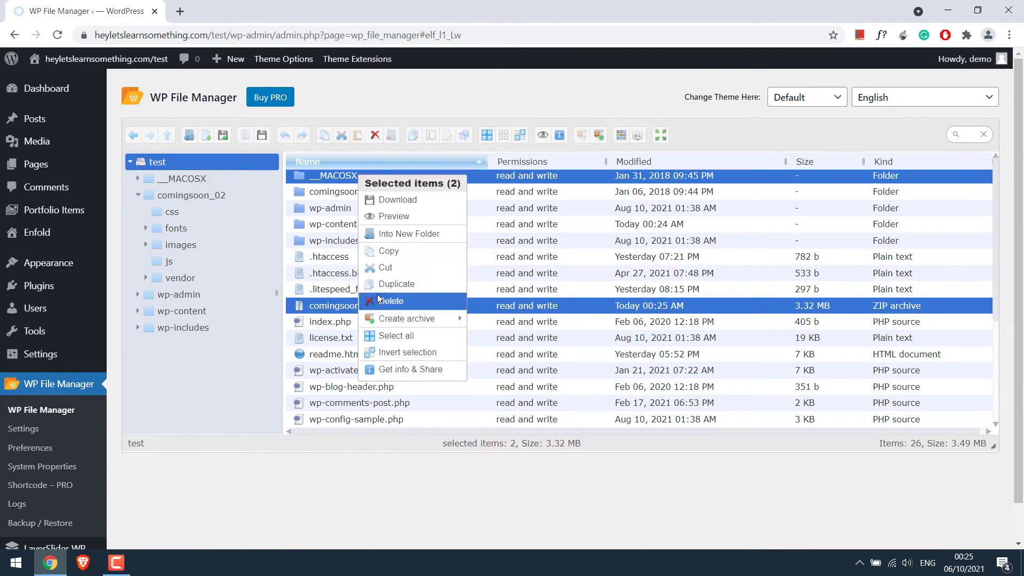
click(379, 299)
click(574, 307)
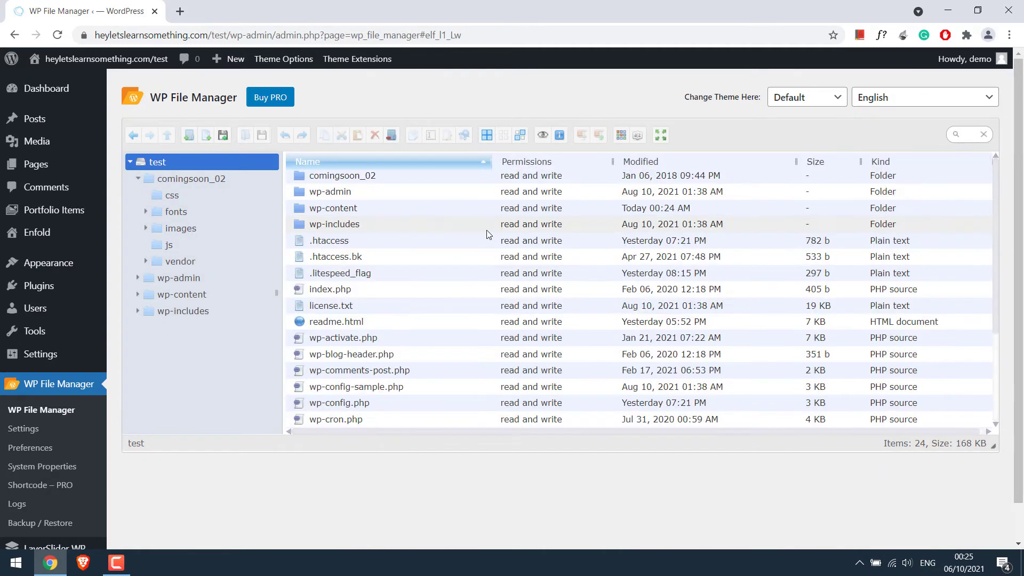
- Rename the comingsoon_02 folder to comingsoon
click(338, 180)
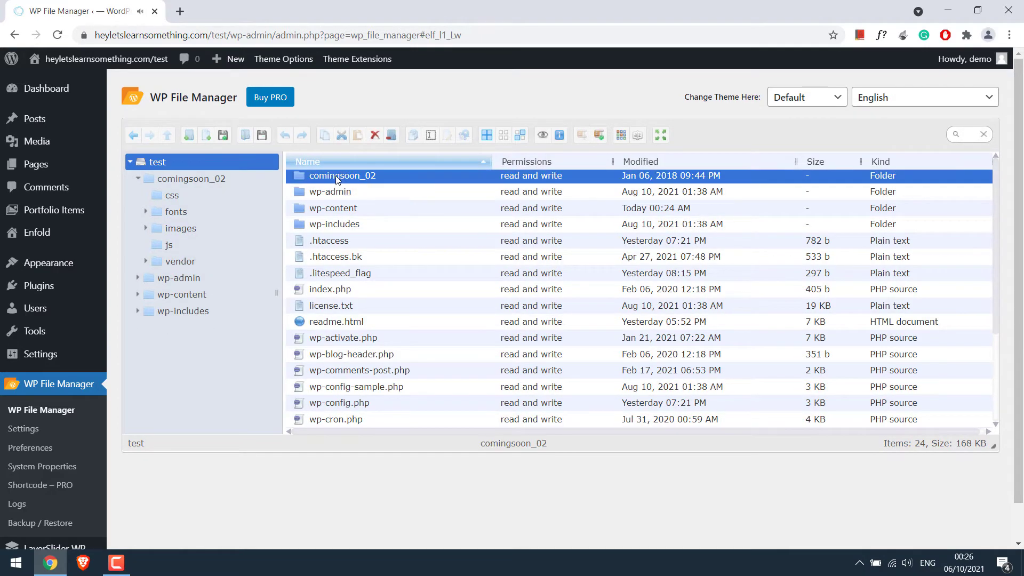
right_click(338, 180)
click(368, 373)
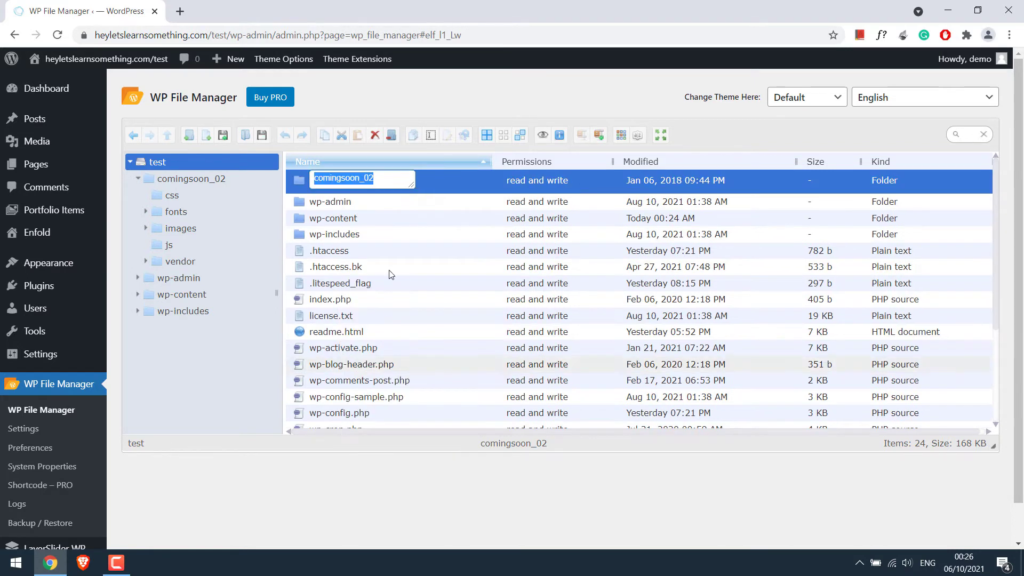
click(386, 178)
key(BackSpace)
key(Return)
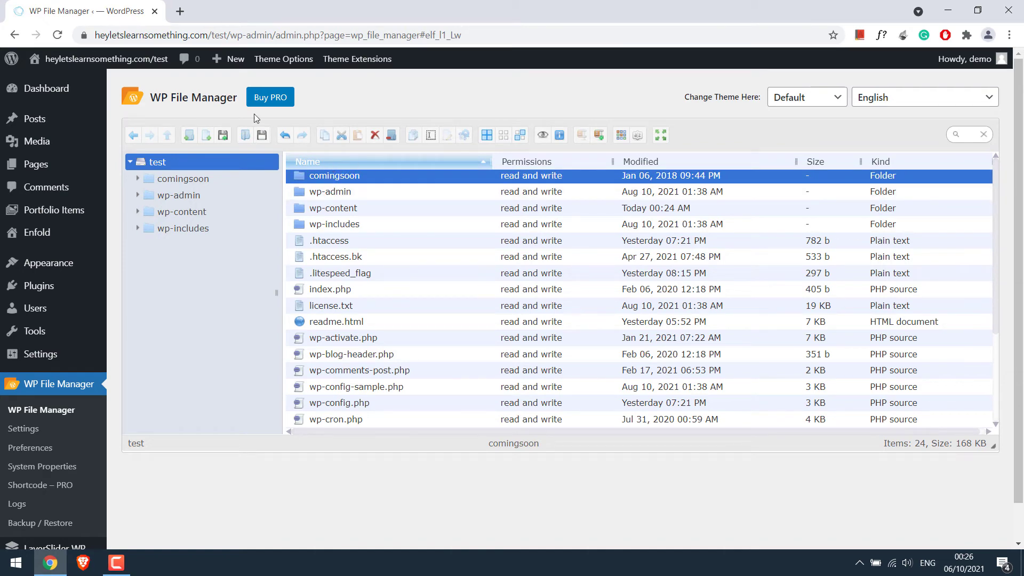
drag(230, 35, 94, 35)
key(ctrl+c)
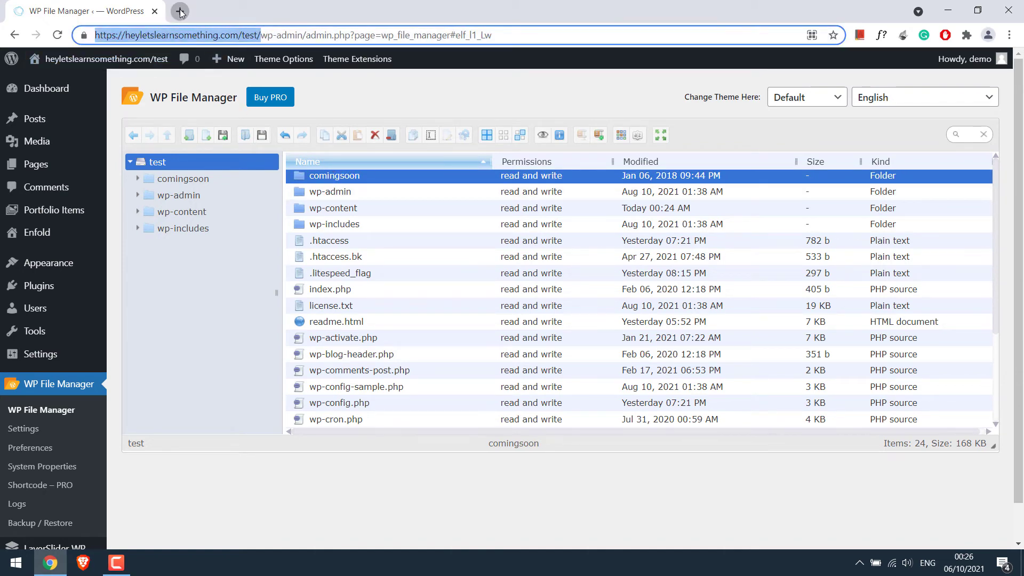
- Load the site address plus /test/comingsoon in a new tab to view the template
click(180, 12)
key(ctrl+v)
text(comin)
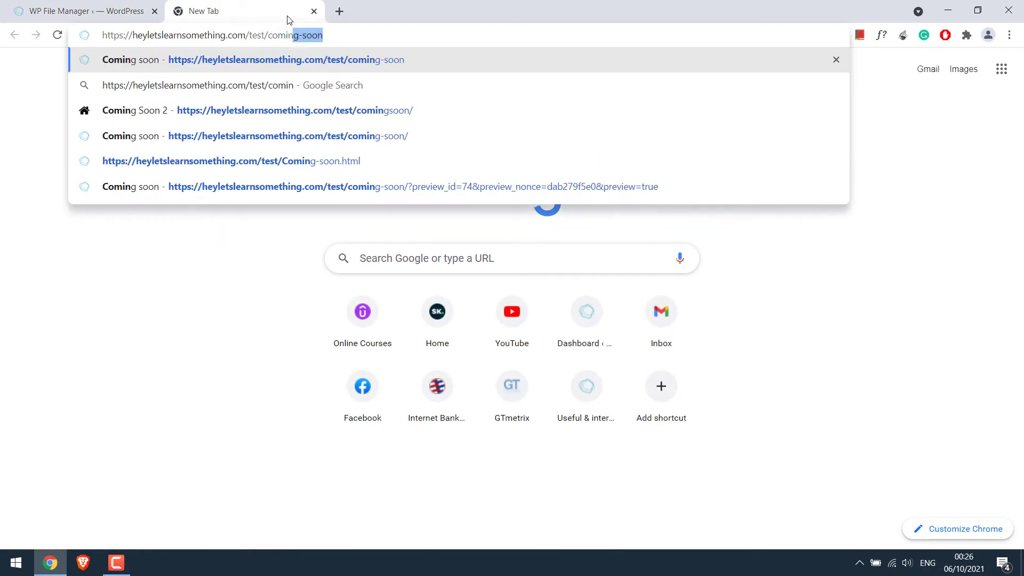
text(gsoon)
key(Return)
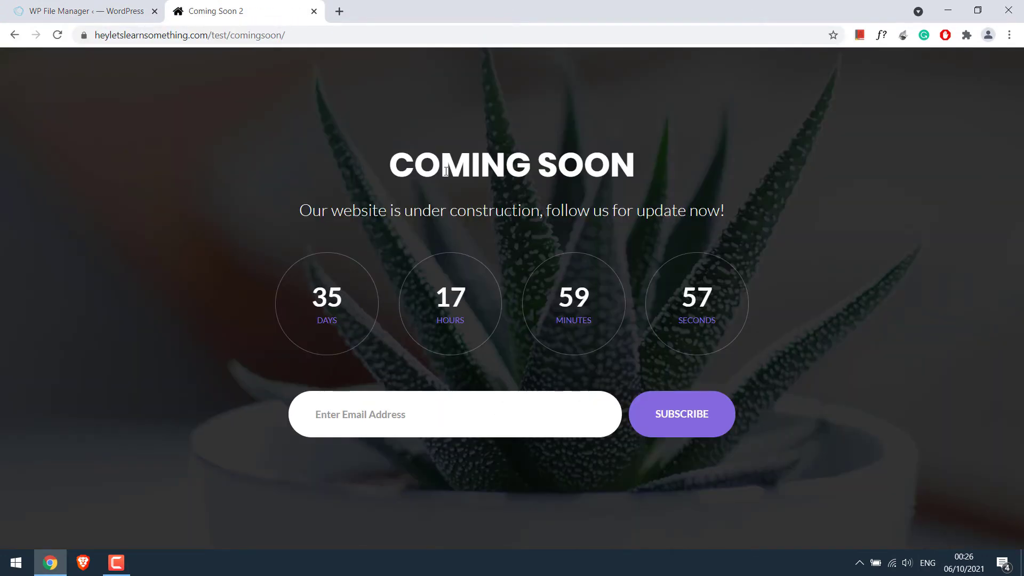
- Inspect the comingsoon folder's files in WP File Manager against the loaded Coming Soon page
key(ctrl+shift+Tab)
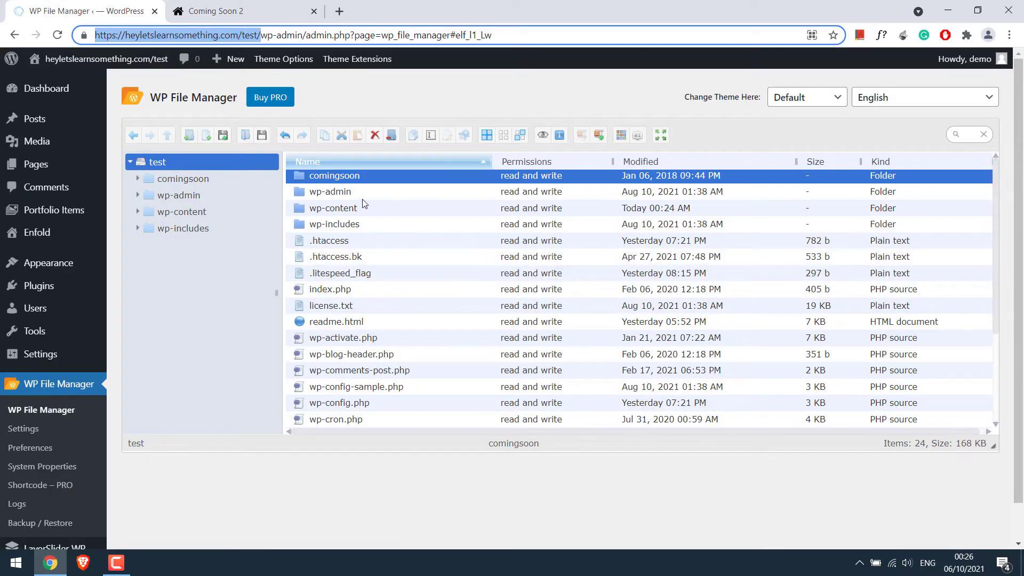
click(352, 180)
double_click(353, 181)
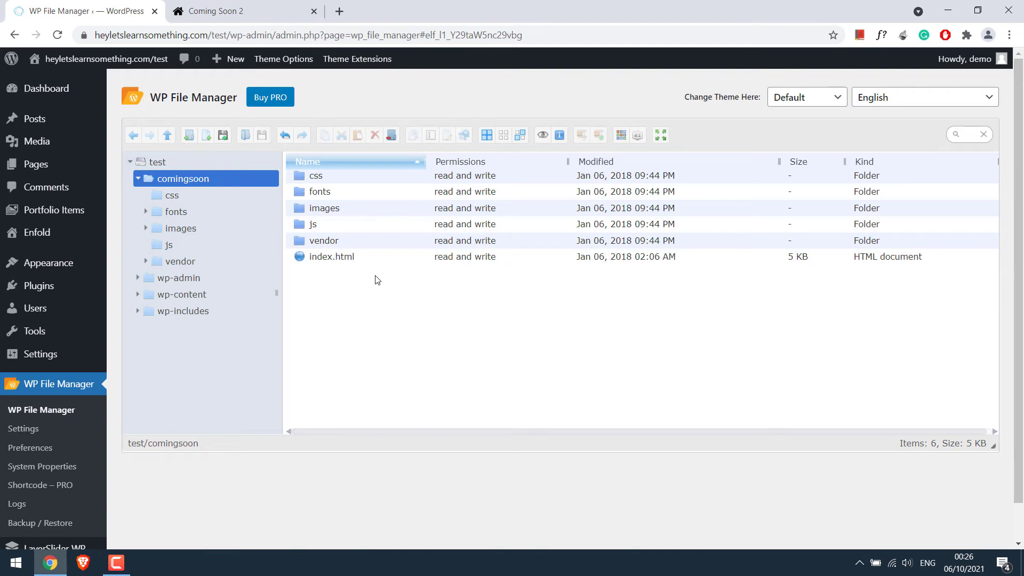
click(187, 161)
key(ctrl+Tab)
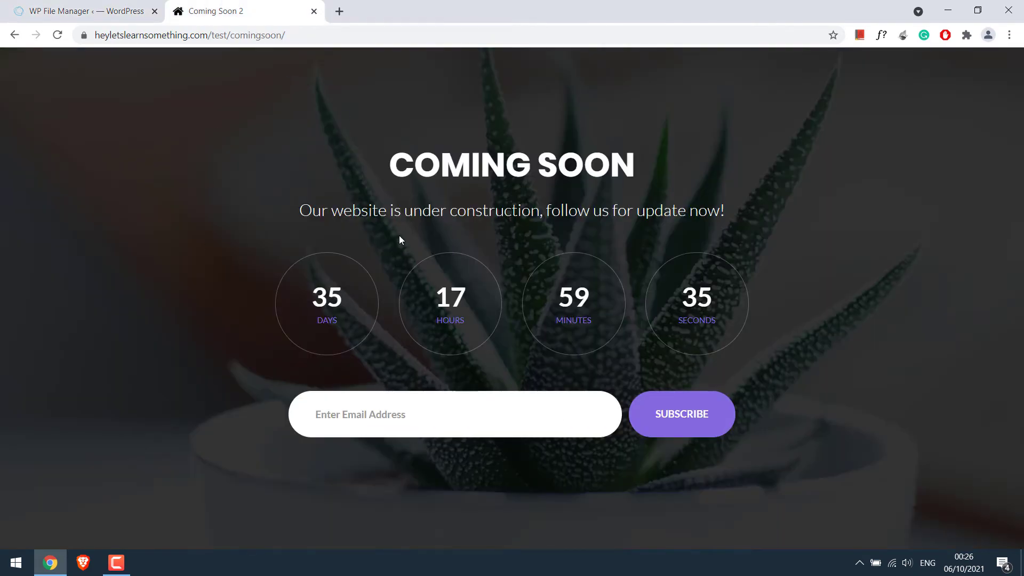
key(ctrl+Tab)
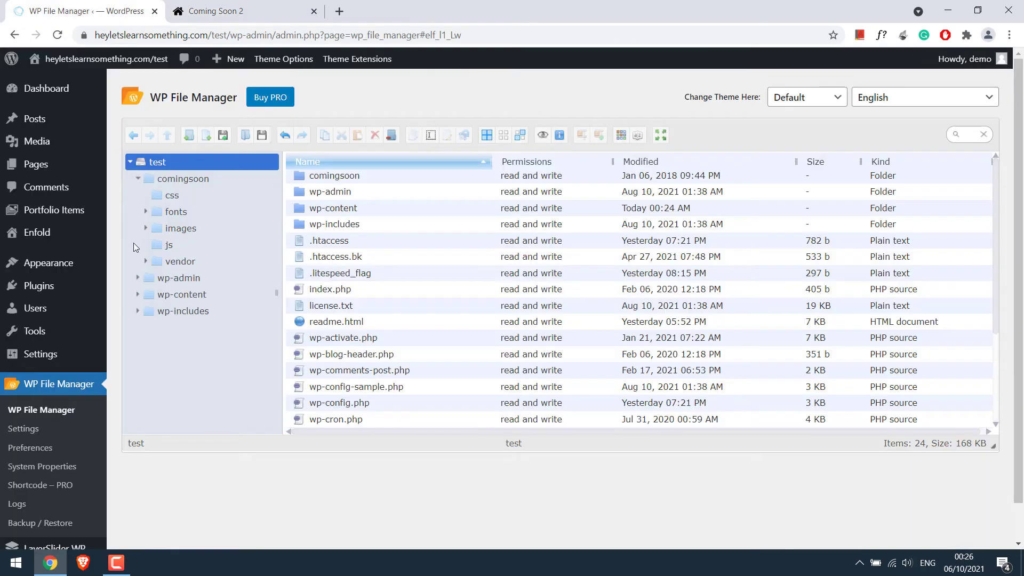
mouse_move(62, 271)
click(147, 345)
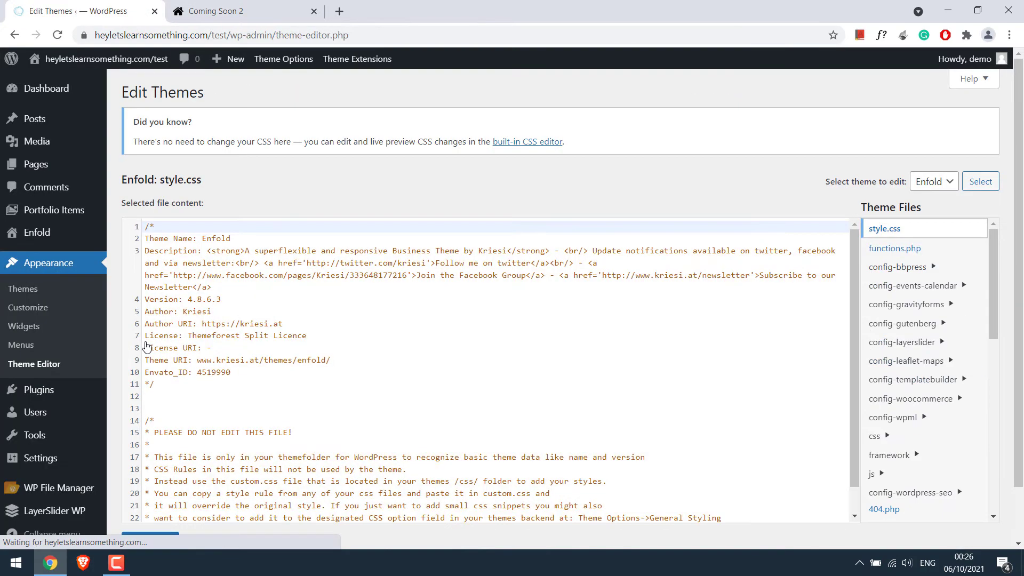
- Open functions.php and delete the old maintenance function code
click(903, 252)
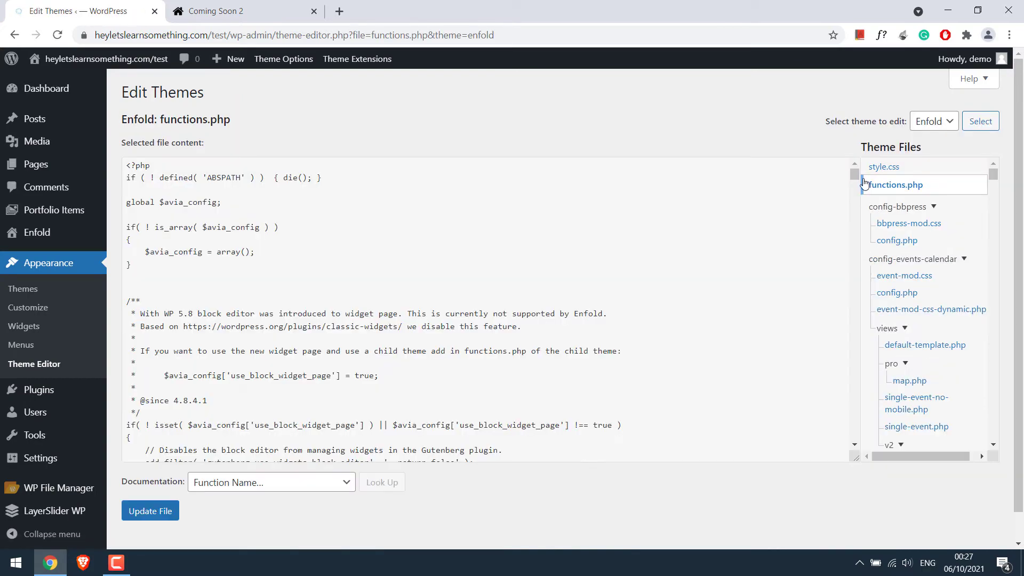
scroll(856, 220, down, 3)
drag(855, 217, 837, 473)
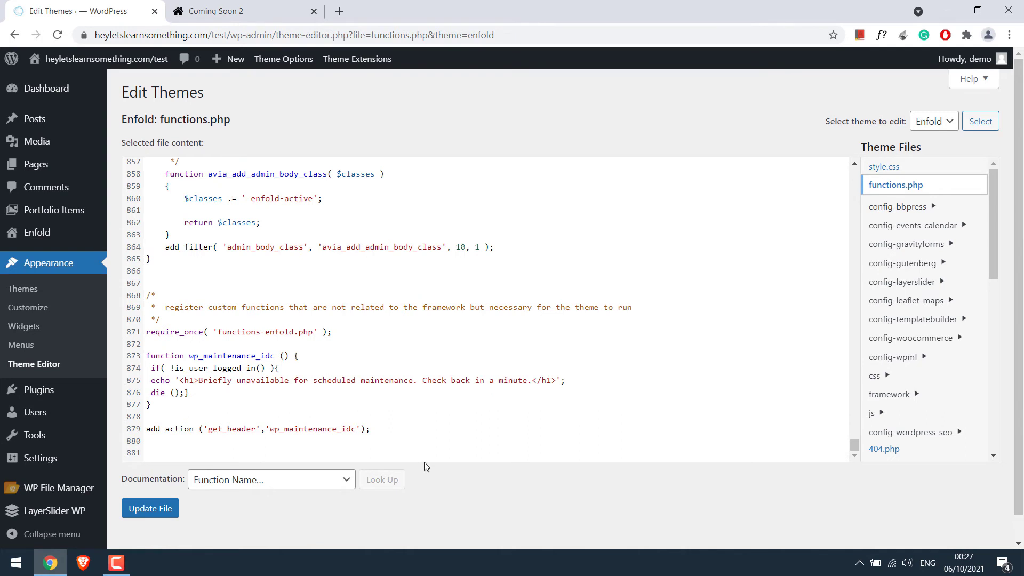
drag(146, 357, 389, 430)
key(Delete)
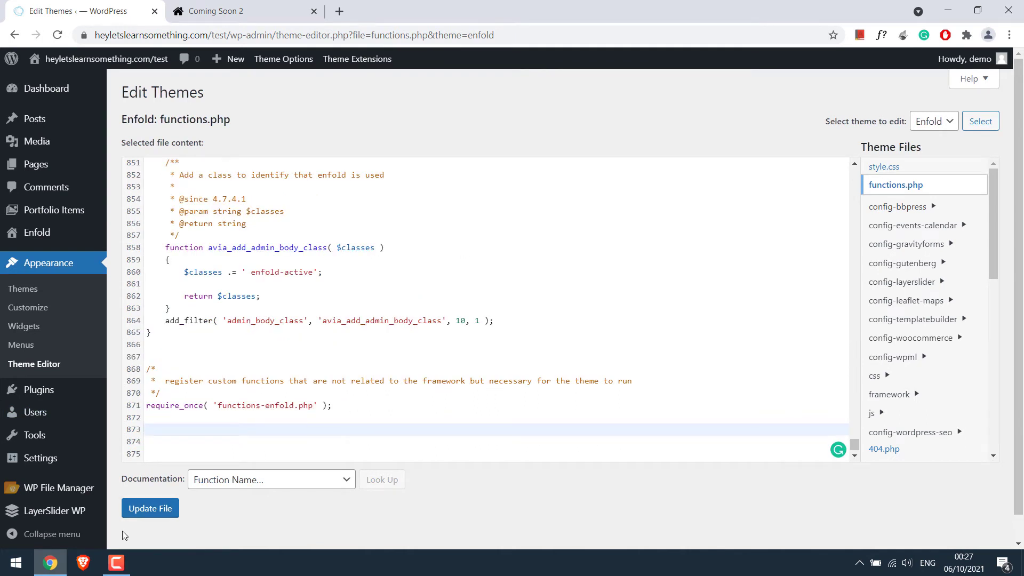
- Copy the redirect code from the Codes text file
click(50, 562)
double_click(81, 19)
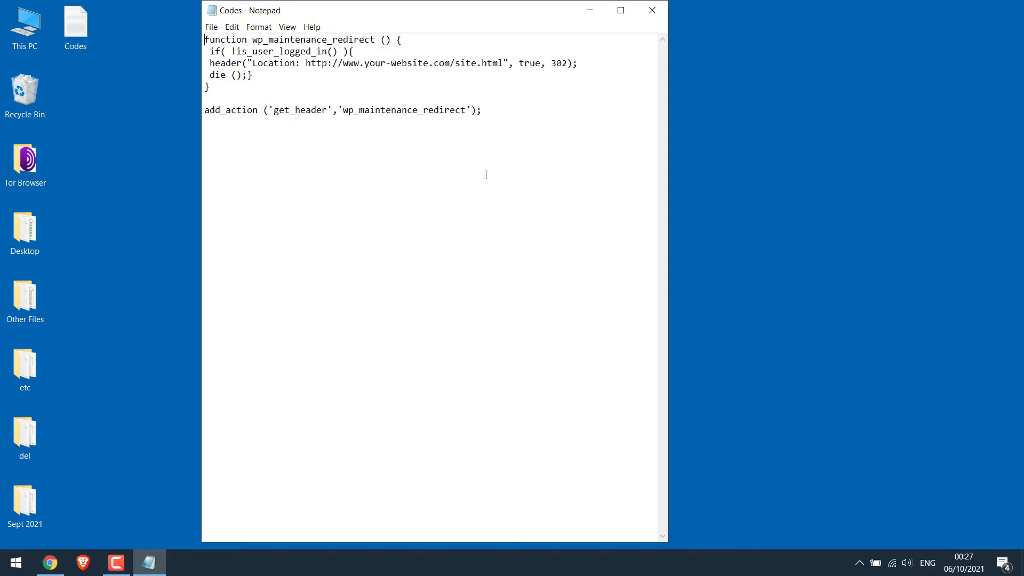
drag(530, 133, 205, 39)
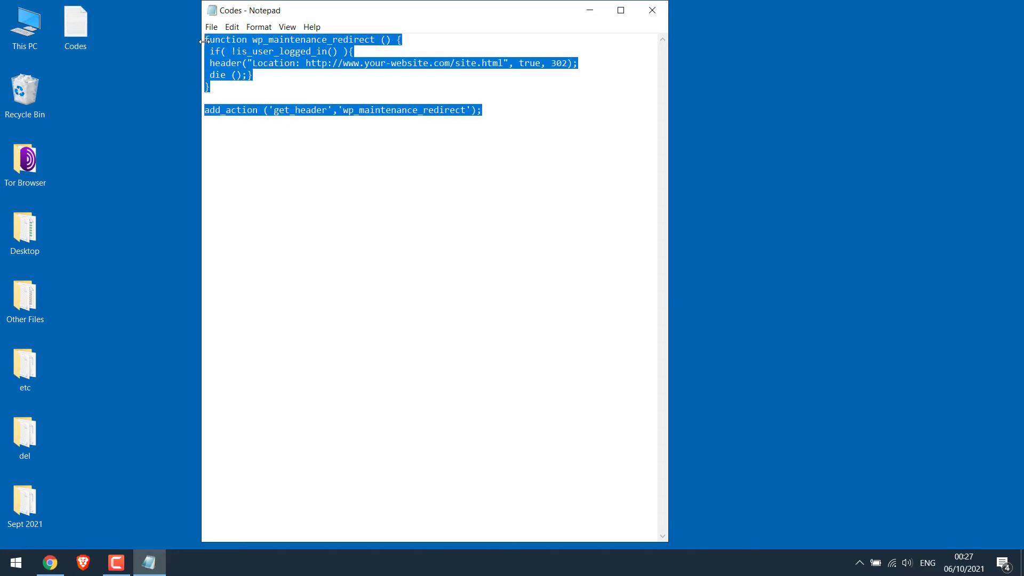
right_click(217, 52)
click(234, 94)
- Paste the redirect code, point its Location URL to the comingsoon page, and save functions.php
click(50, 563)
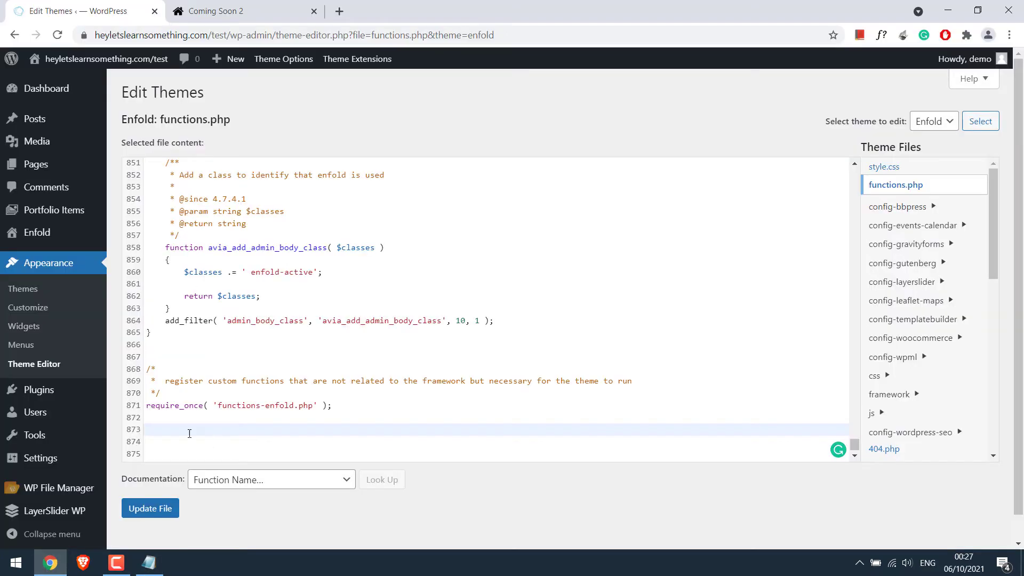
key(ctrl+v)
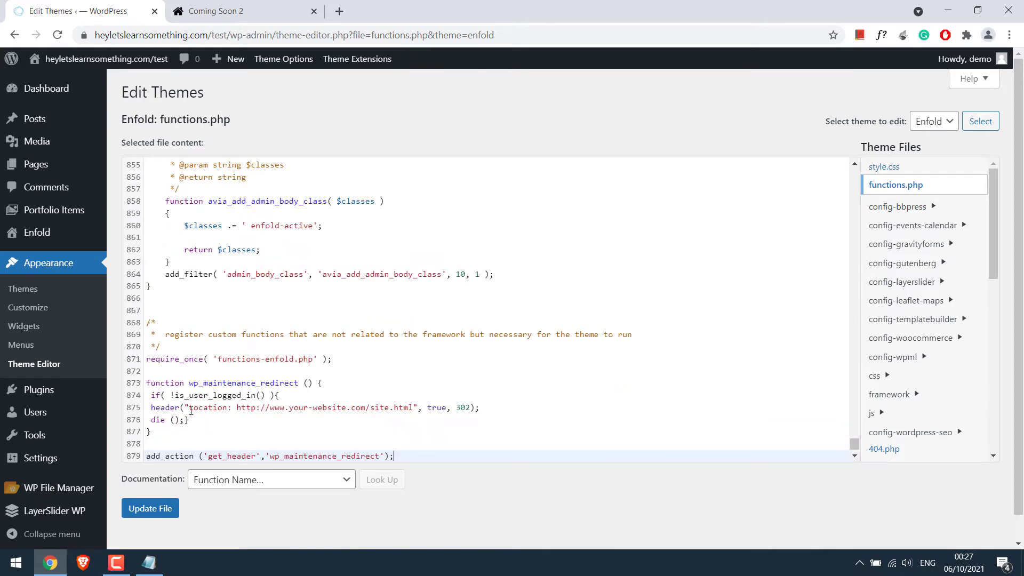
drag(190, 409, 413, 406)
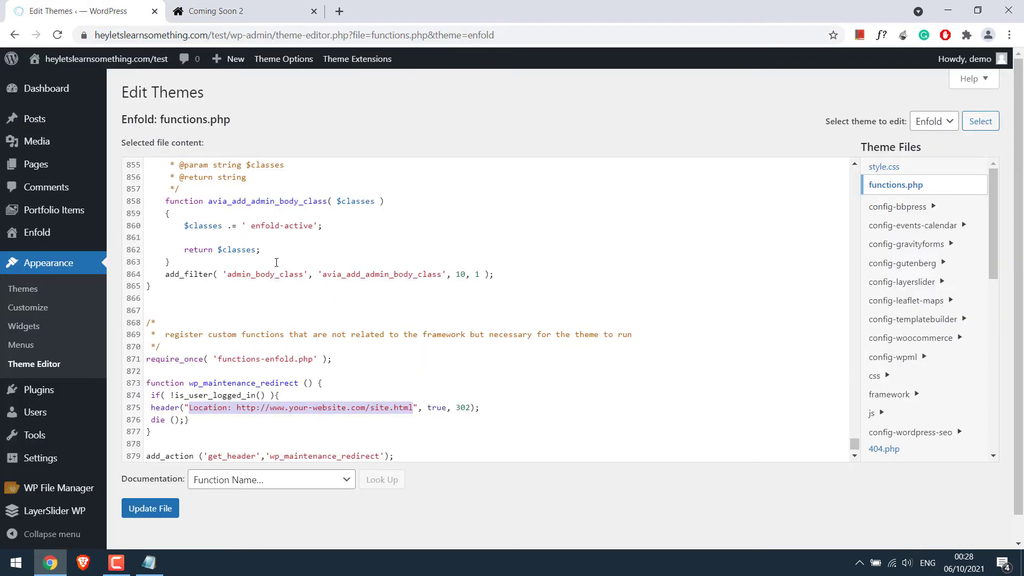
click(249, 408)
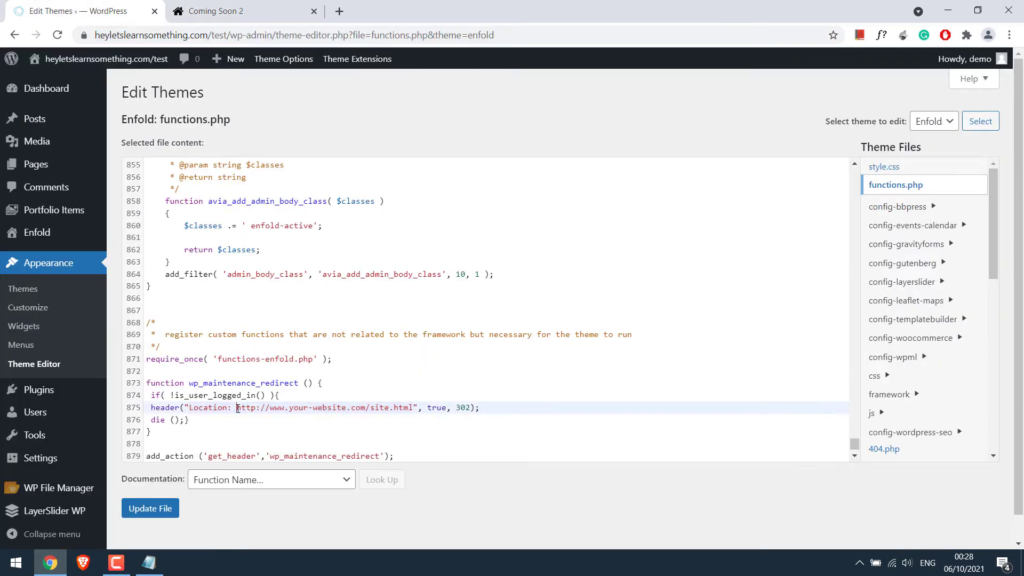
drag(238, 409, 410, 408)
key(ctrl+v)
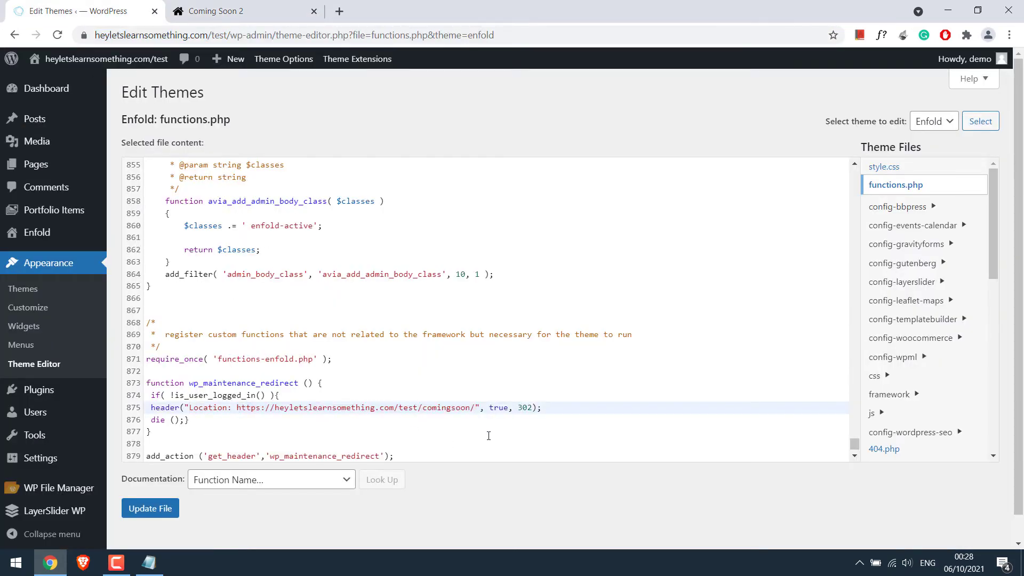
click(164, 508)
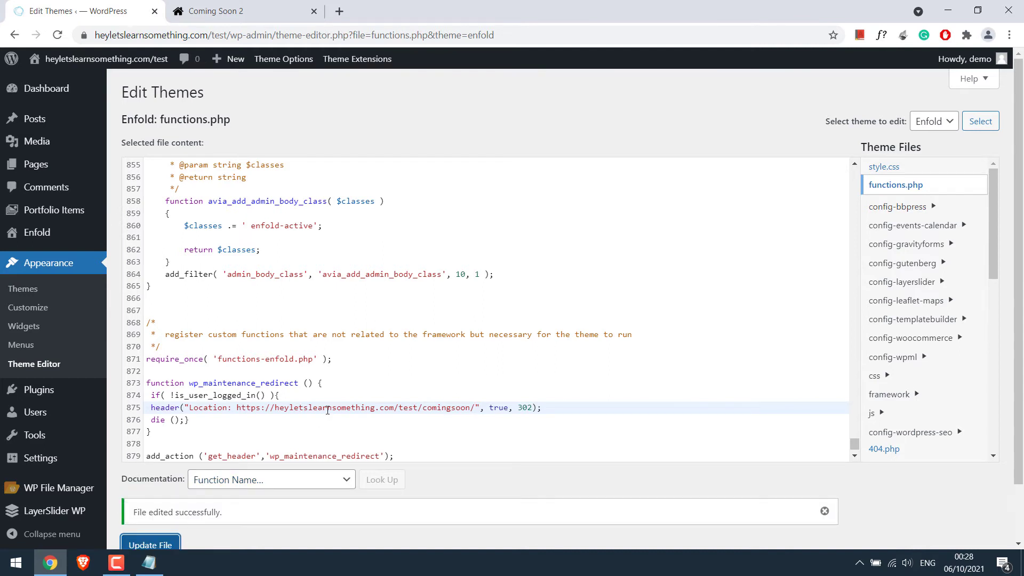
- Open the site's address in a private window to test it as a logged-out visitor
scroll(328, 410, down, 1)
scroll(327, 410, up, 3)
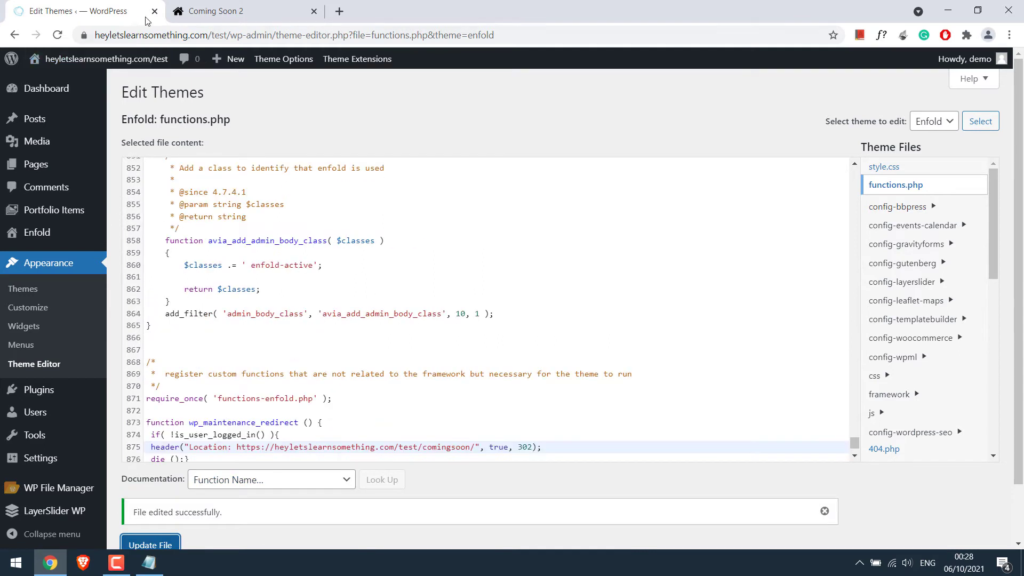
drag(226, 35, 77, 42)
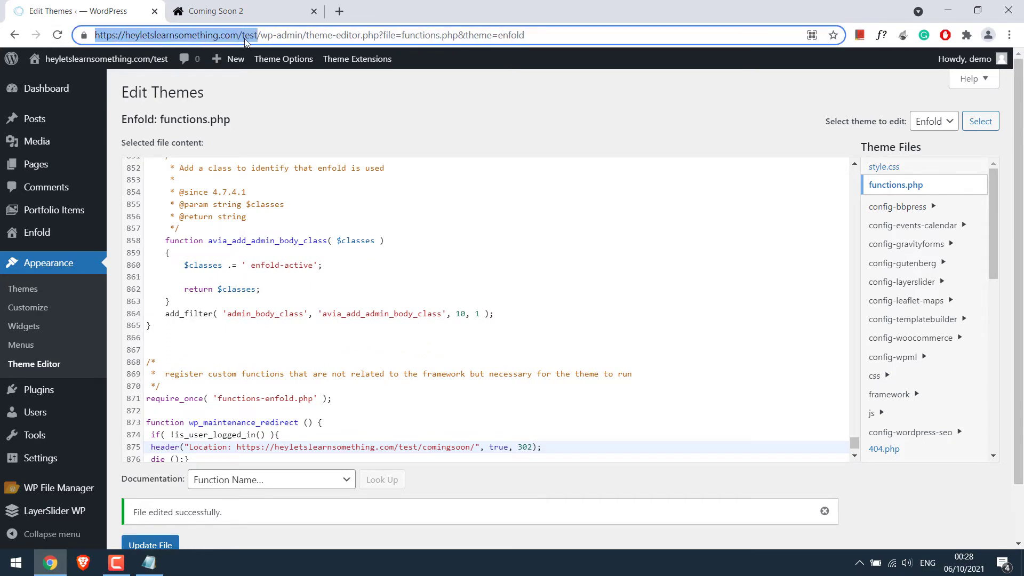
key(ctrl+c)
key(ctrl+shift+n)
key(ctrl+v)
key(Return)
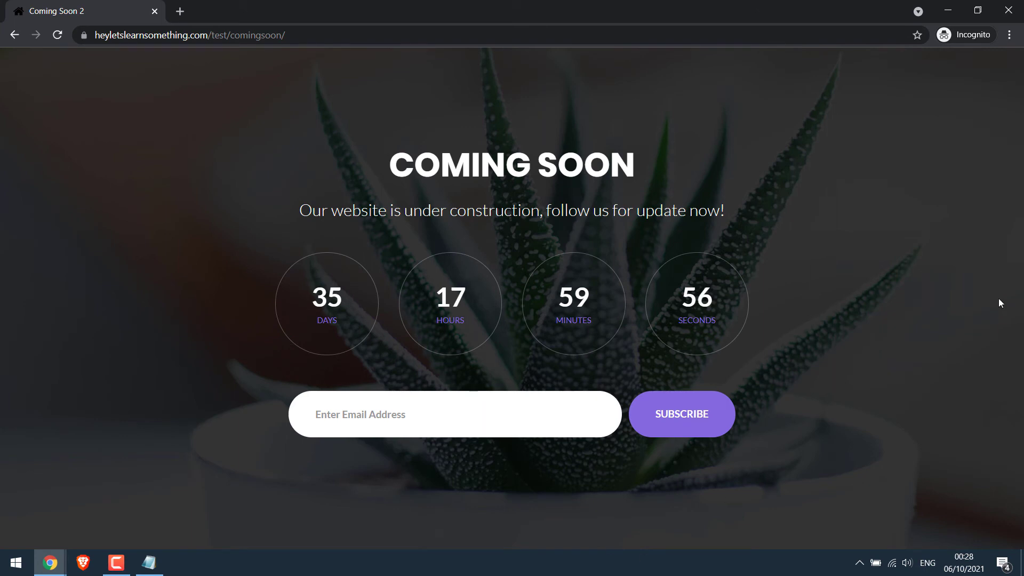
- Go to /test/wp-admin and log in to the WordPress dashboard with the admin credentials
click(281, 34)
click(295, 35)
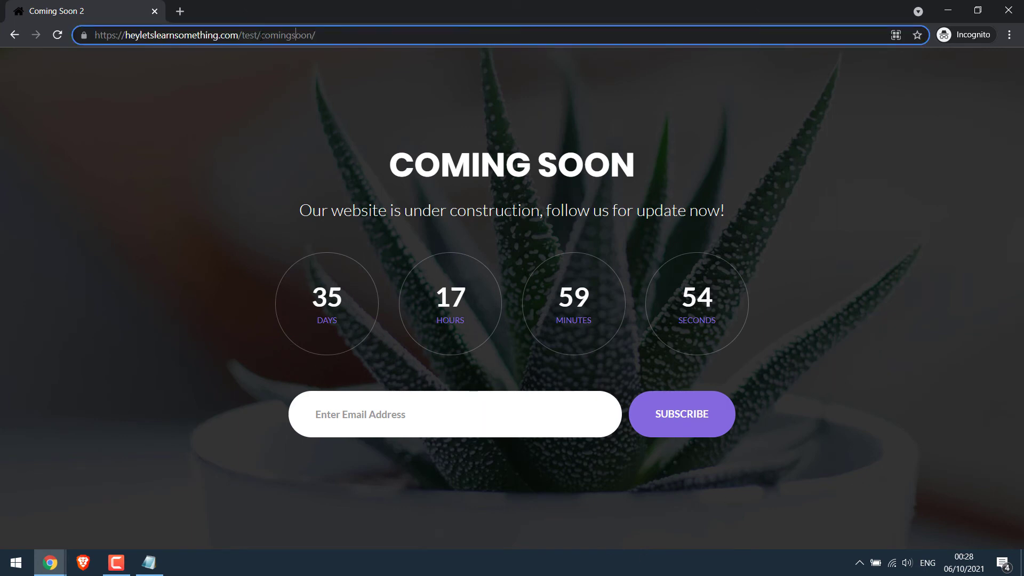
key(shift+End)
text(wp)
key(Delete)
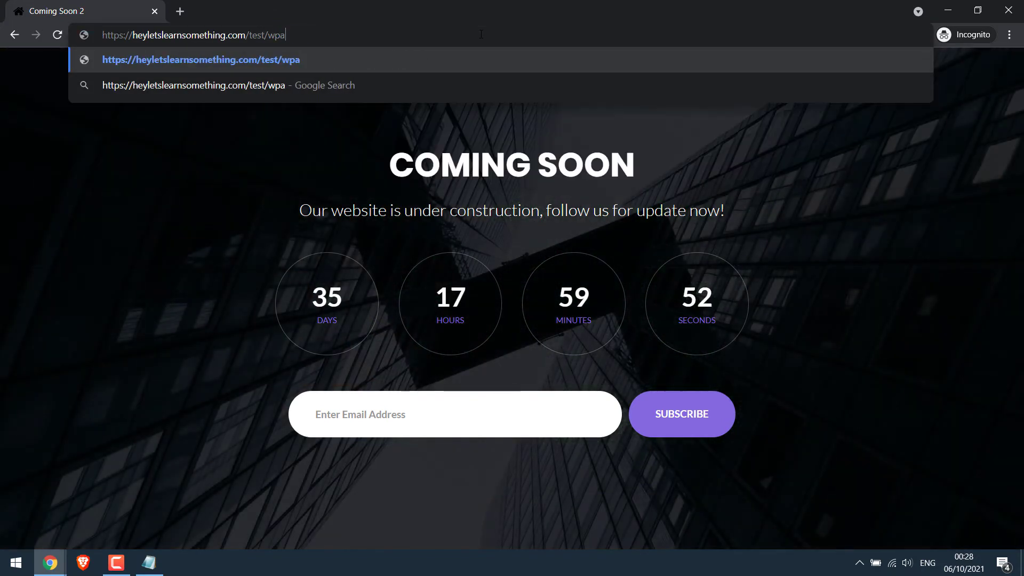
text(-admin)
key(Return)
text(test)
key(Tab)
text(test)
key(Return)
text(deom)
key(Tab)
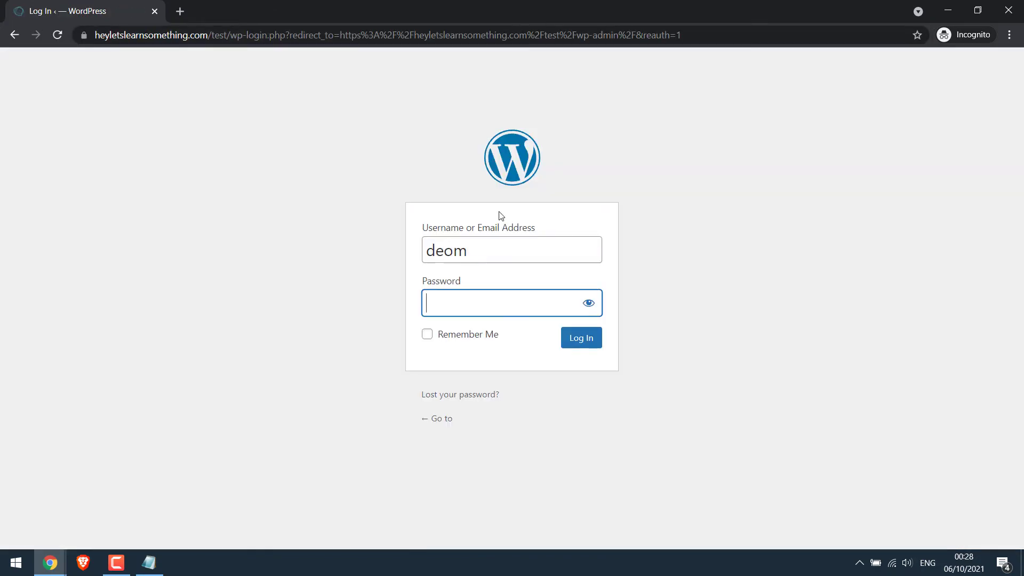
key(Return)
- Open the site front page in a new tab to view it as a logged-in admin
mouse_move(82, 61)
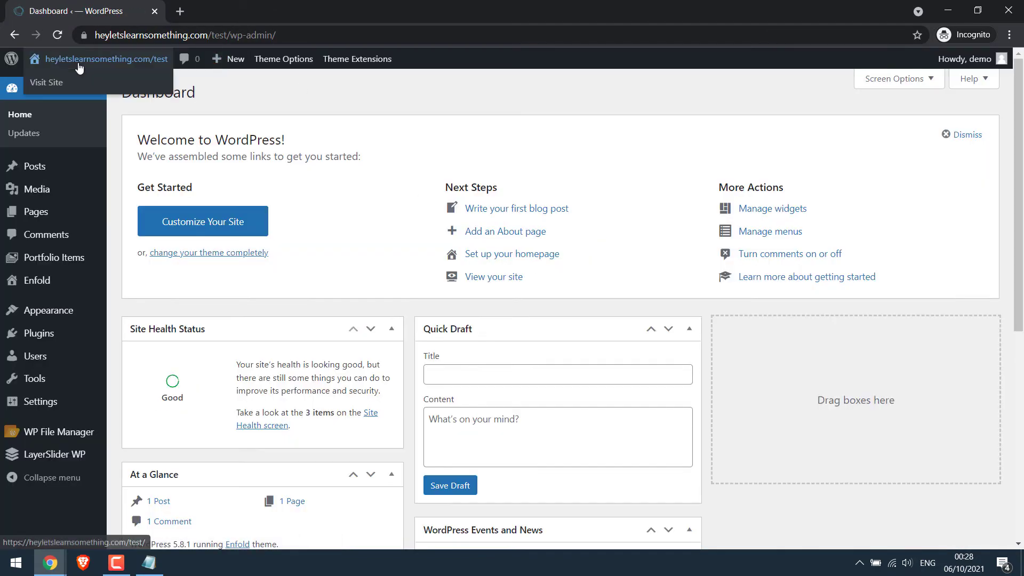
right_click(62, 84)
click(77, 92)
click(240, 11)
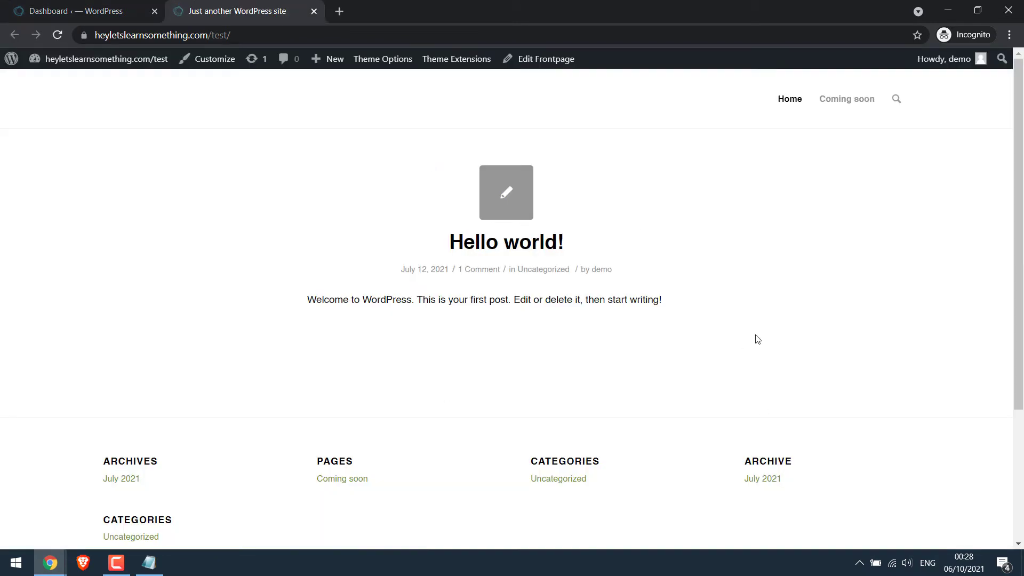
- Log out, then load /test/ as a visitor to see the Coming Soon 2 redirect
mouse_move(945, 59)
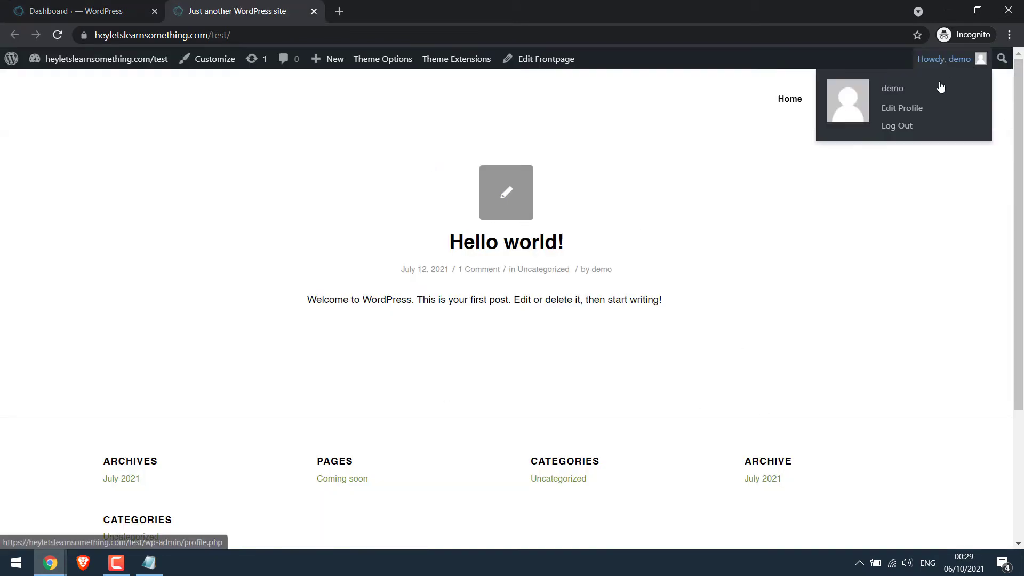
click(853, 126)
drag(230, 35, 686, 85)
key(BackSpace)
key(Return)
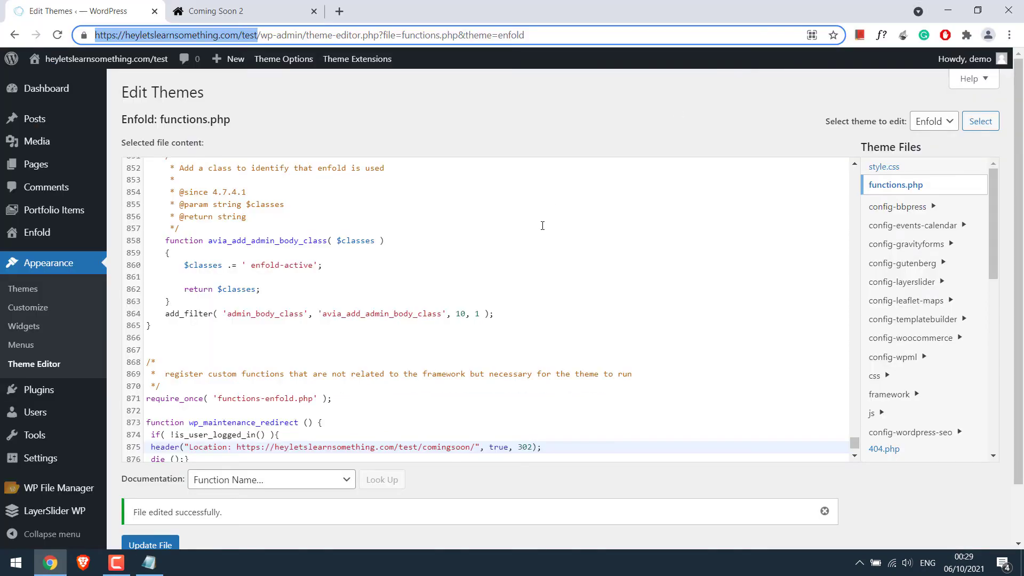
- Open the Pages list in a new tab, close the Coming Soon 2 tab, and edit Coming soon
right_click(73, 164)
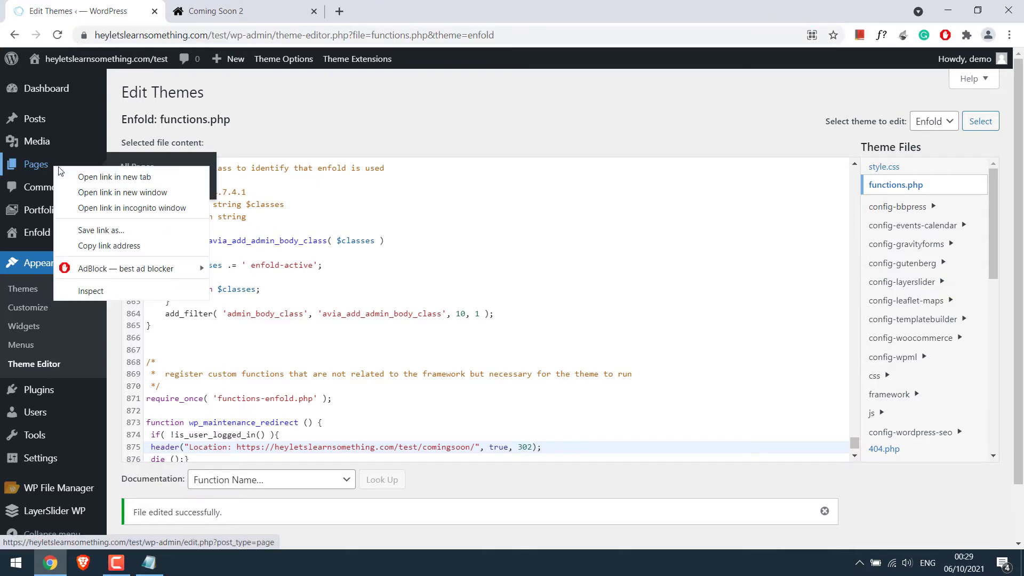
click(73, 176)
click(246, 11)
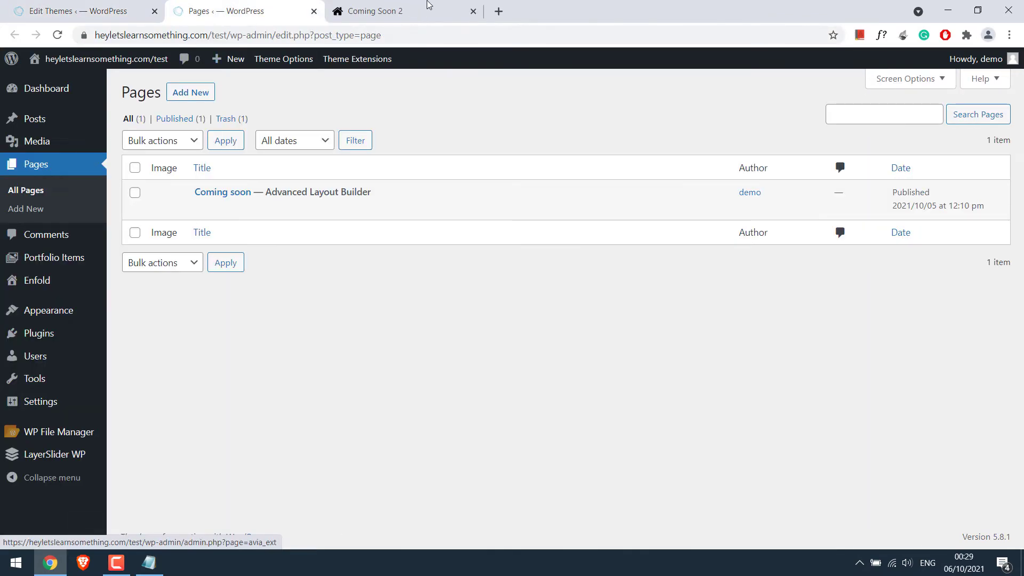
click(473, 11)
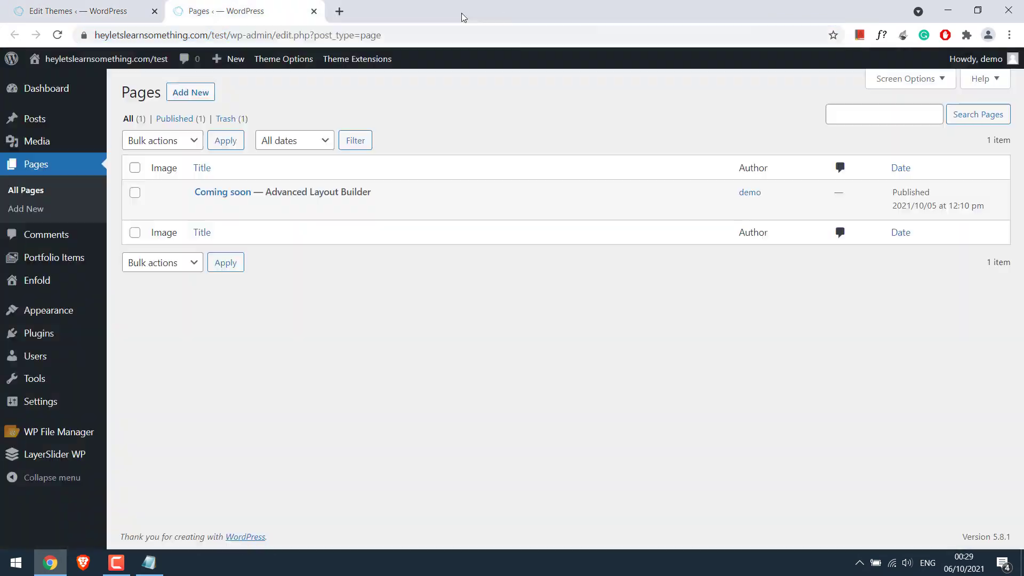
click(227, 193)
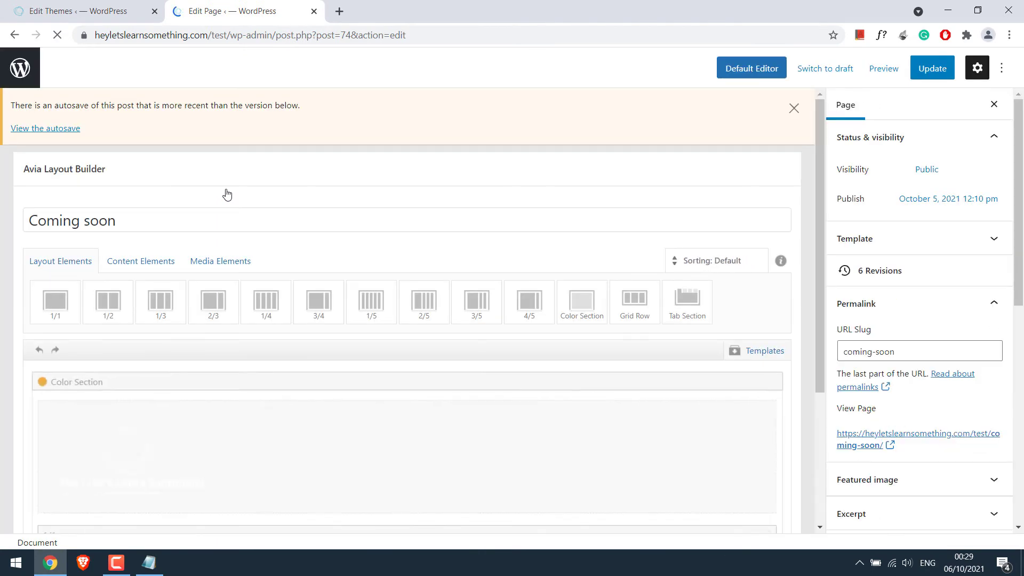
- Preview Coming soon in a new tab and strip the ?preview query to load /test/coming-soon/
click(880, 71)
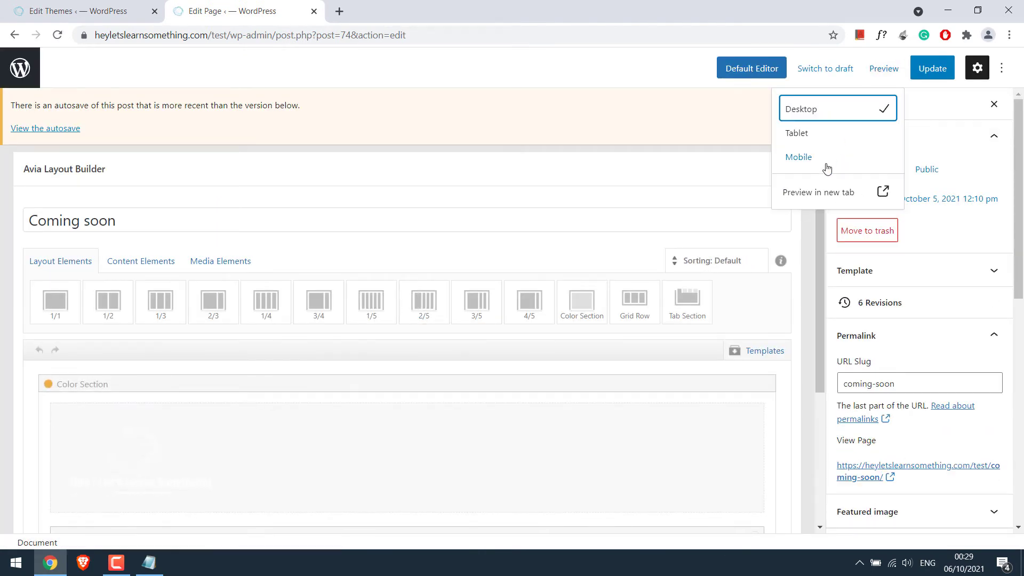
right_click(816, 195)
click(832, 201)
click(377, 7)
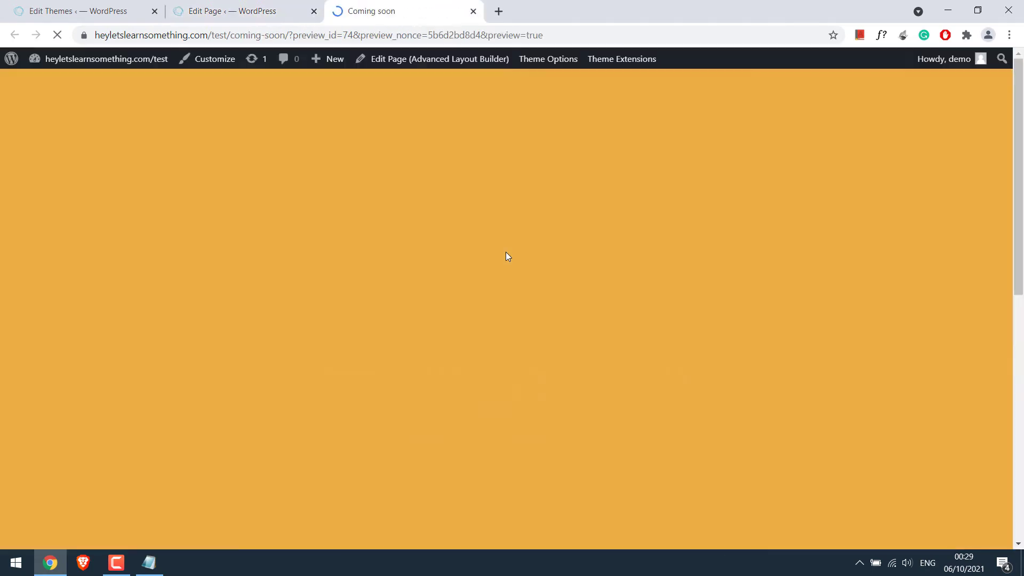
drag(319, 36, 687, 41)
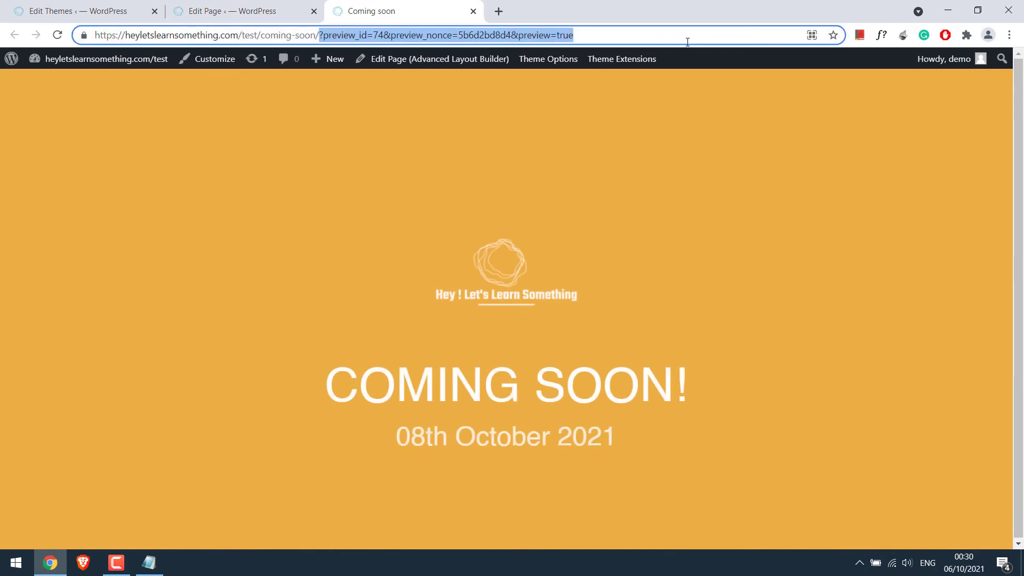
key(Delete)
key(Return)
click(298, 35)
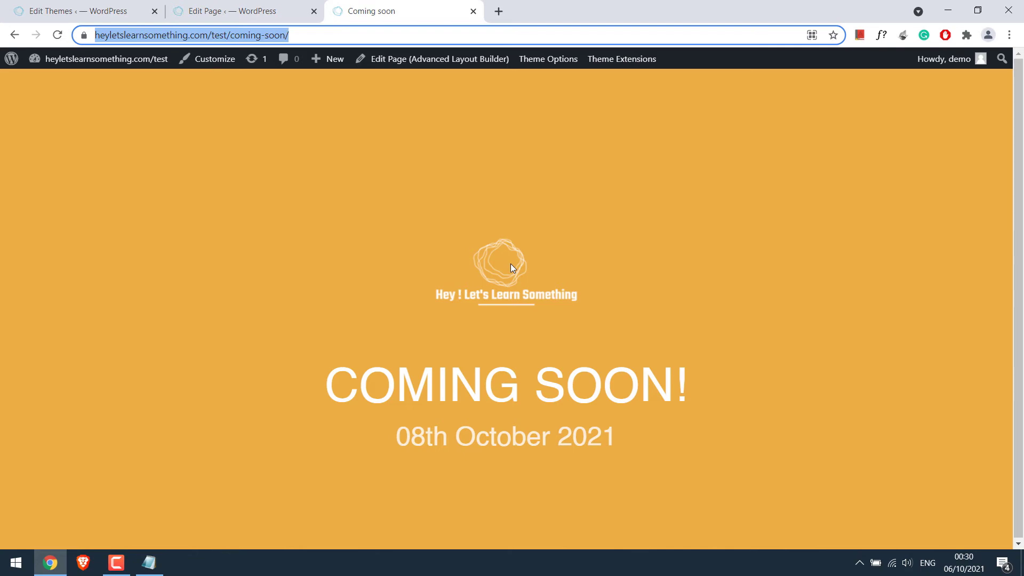
click(112, 5)
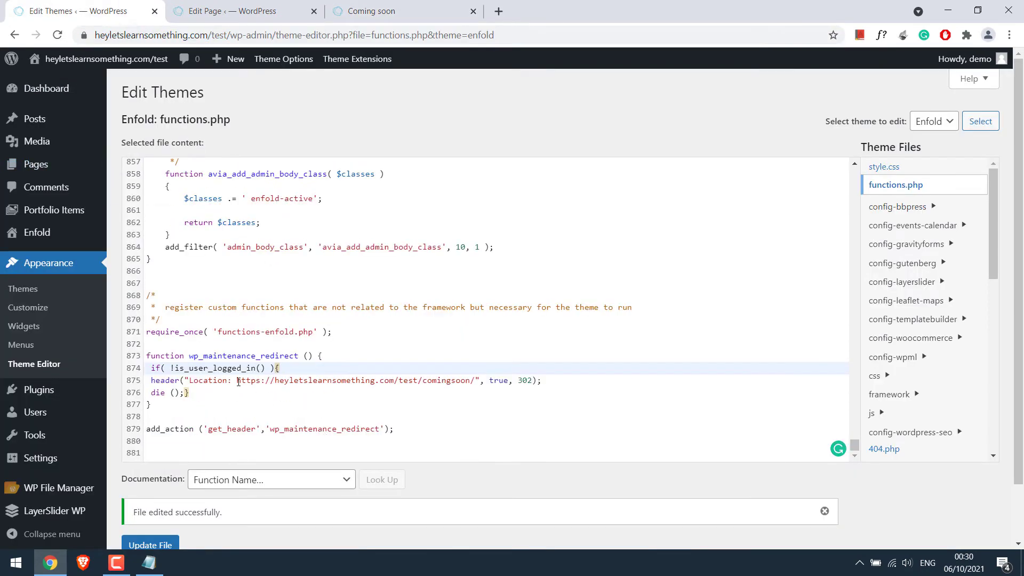
- Point line 875's redirect at the coming-soon URL, save, and test Incognito, getting ERR_TOO_MANY_REDIRECTS
drag(237, 381, 469, 380)
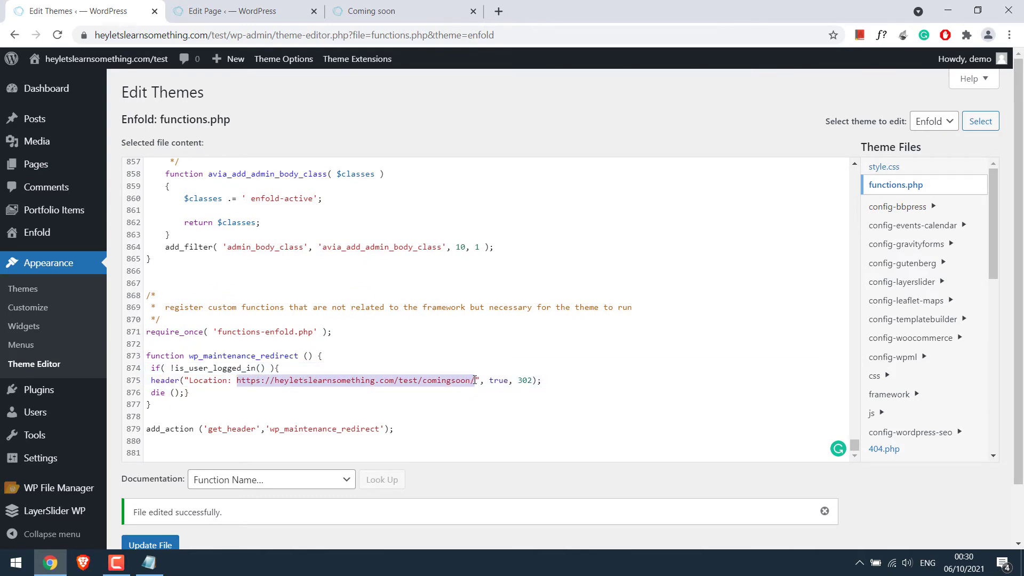
key(ctrl+v)
click(155, 508)
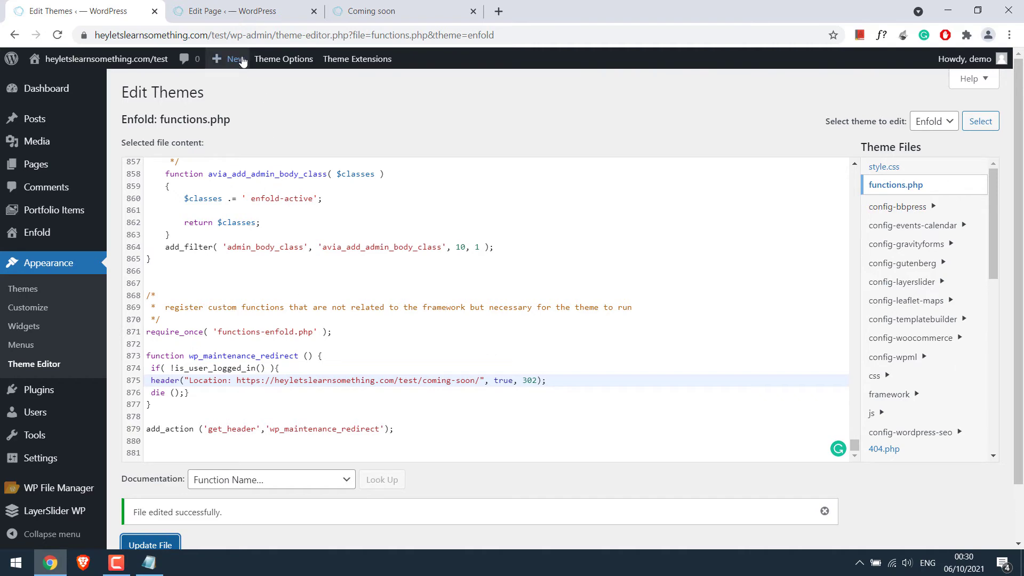
drag(94, 35, 260, 35)
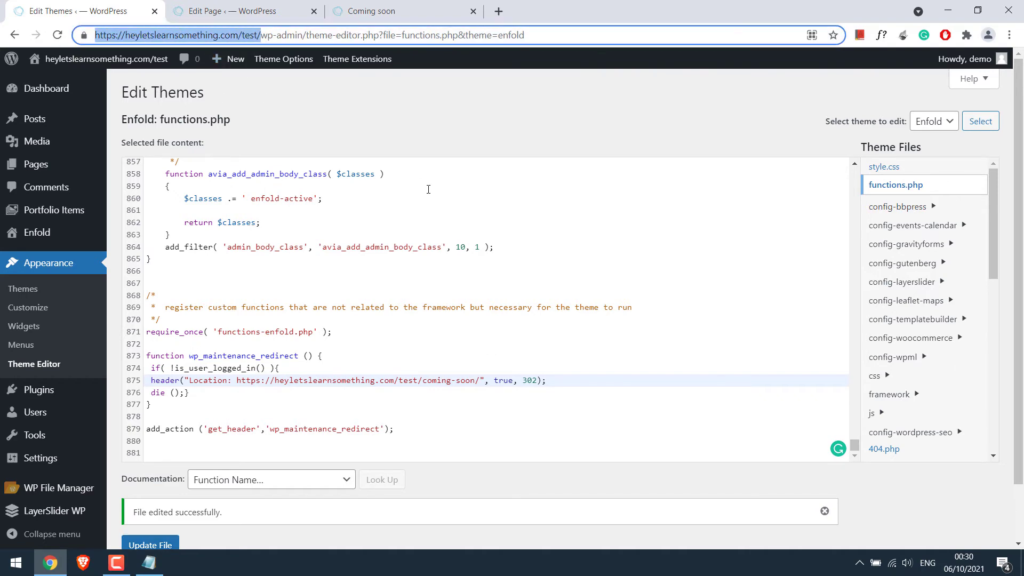
key(ctrl+c)
key(ctrl+shift+n)
key(ctrl+v)
key(Return)
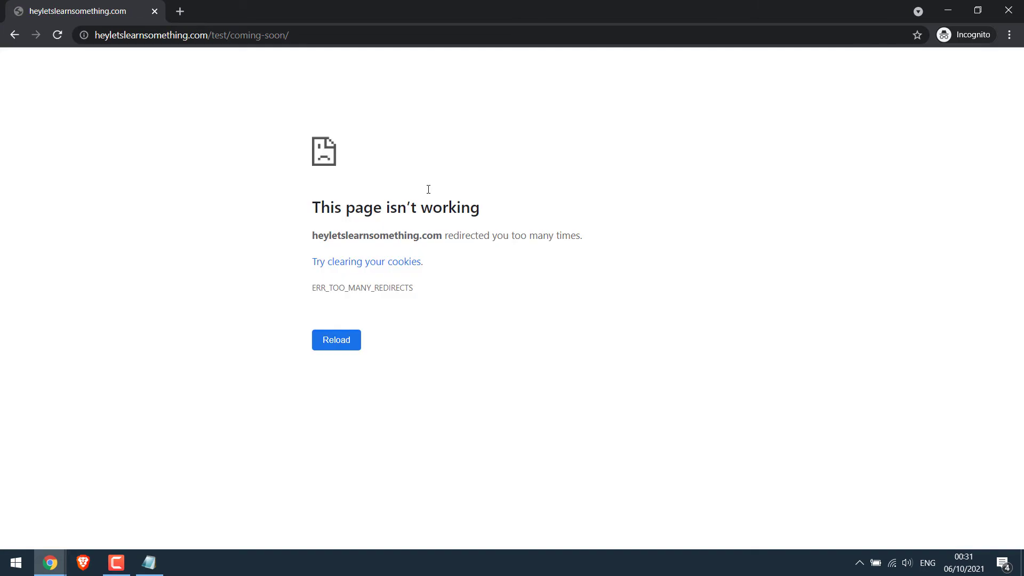
click(352, 344)
drag(309, 295, 426, 295)
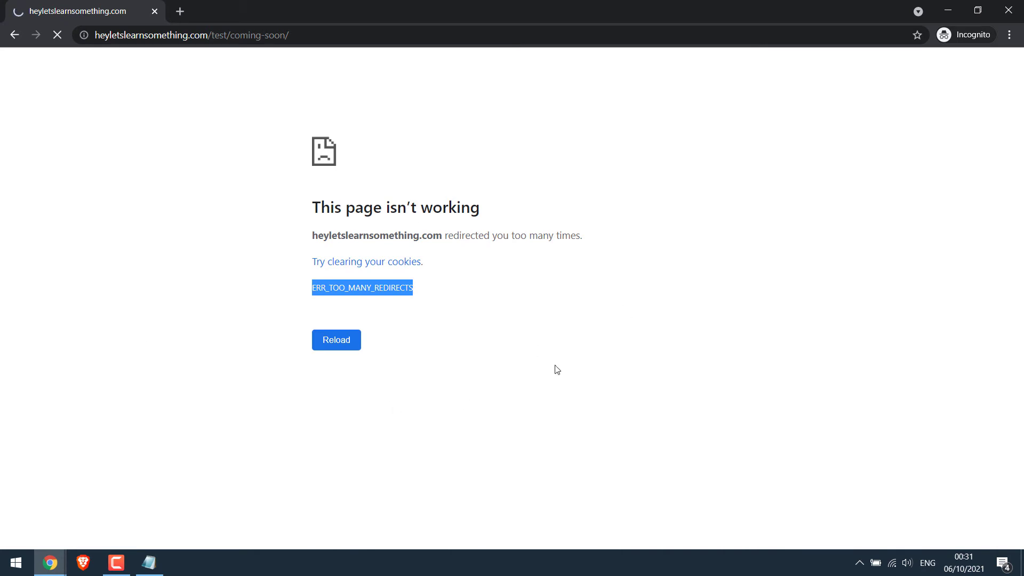
click(1008, 11)
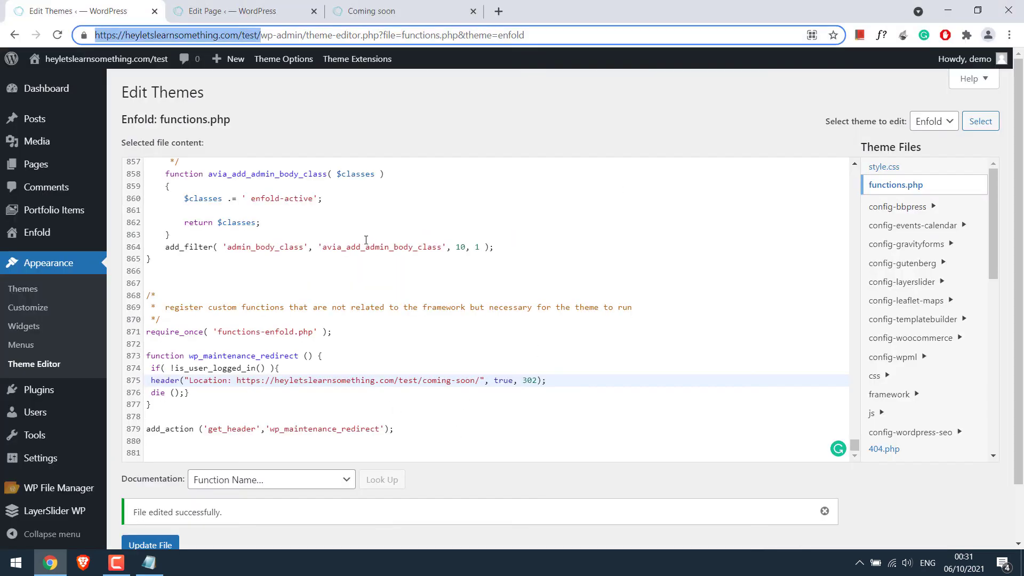
- Delete the redirect function on lines 873–880, update functions.php, and close the Edit Page tab
click(274, 384)
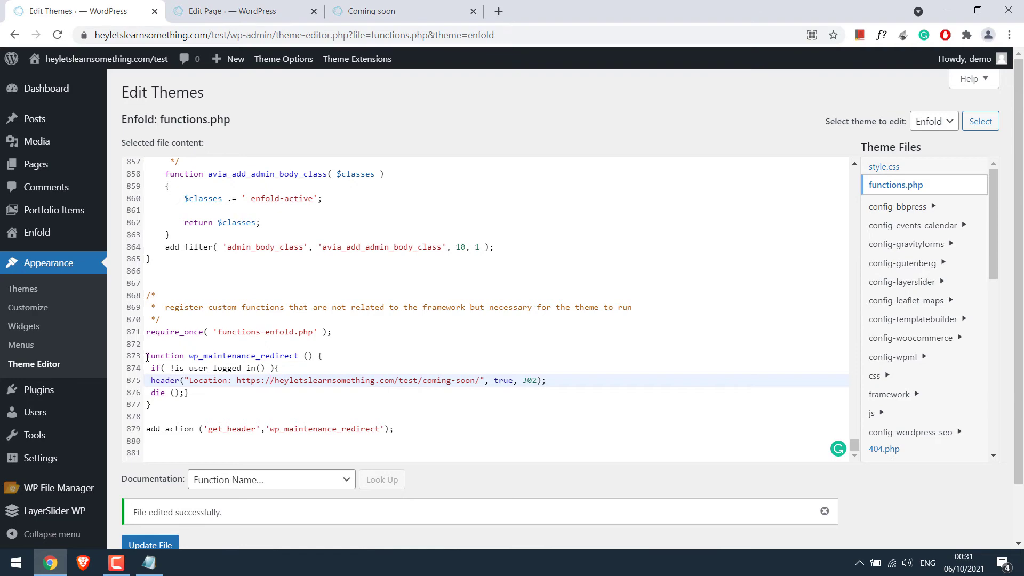
drag(147, 357, 428, 457)
key(Delete)
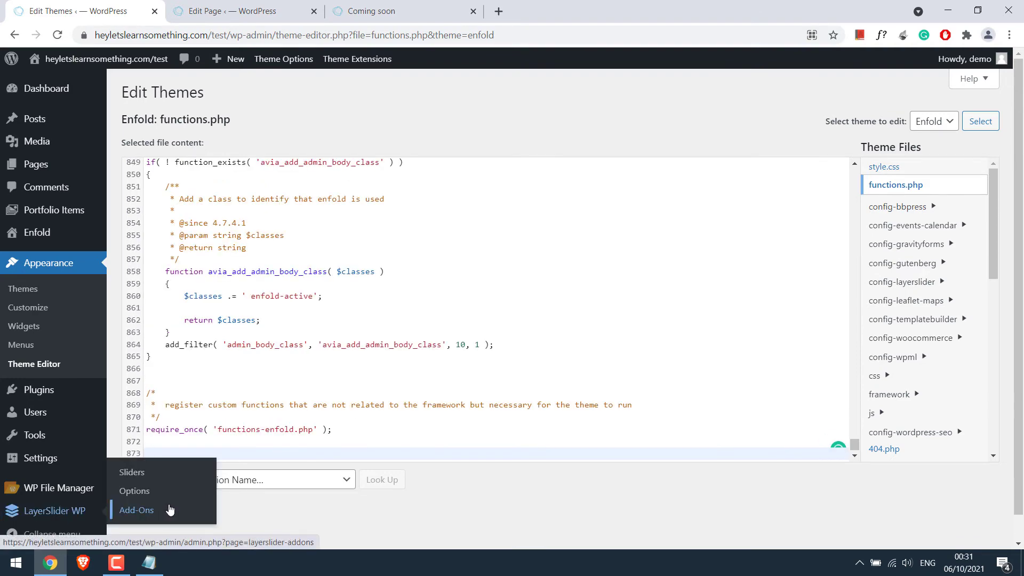
click(150, 508)
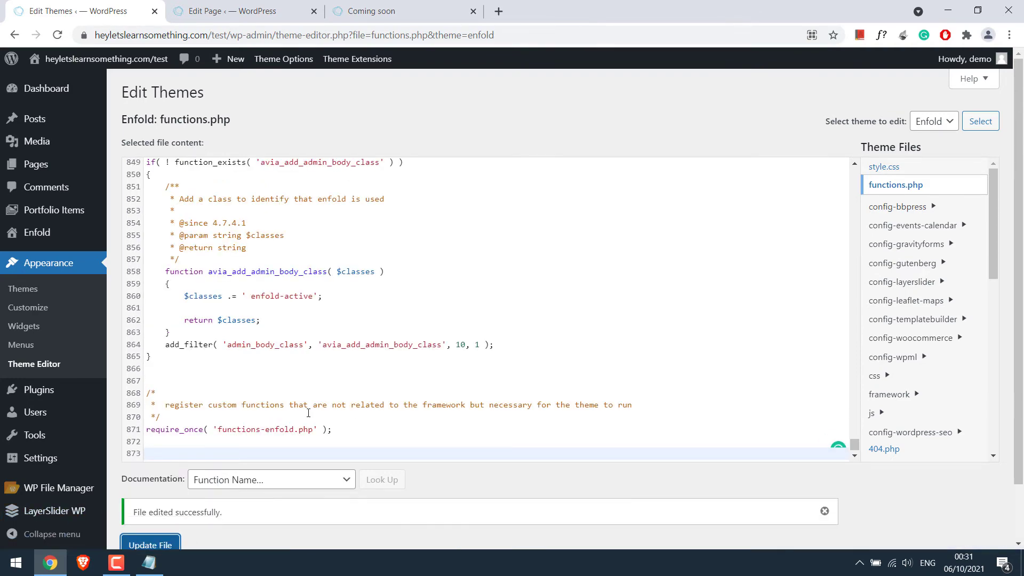
click(266, 4)
key(ctrl+w)
click(566, 113)
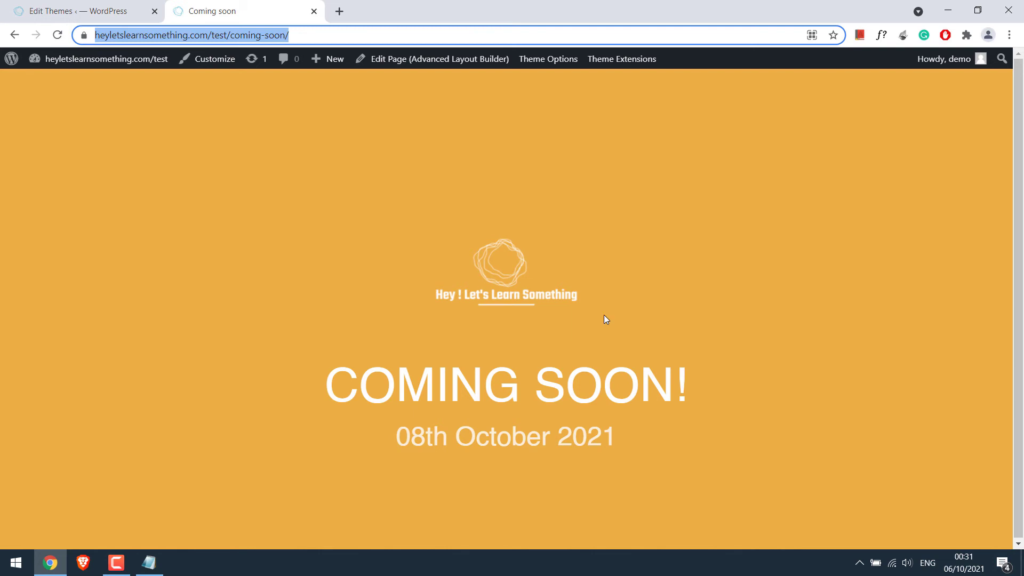
- Search 'save page we' and add the Save Page WE extension from the Chrome Web Store
click(340, 10)
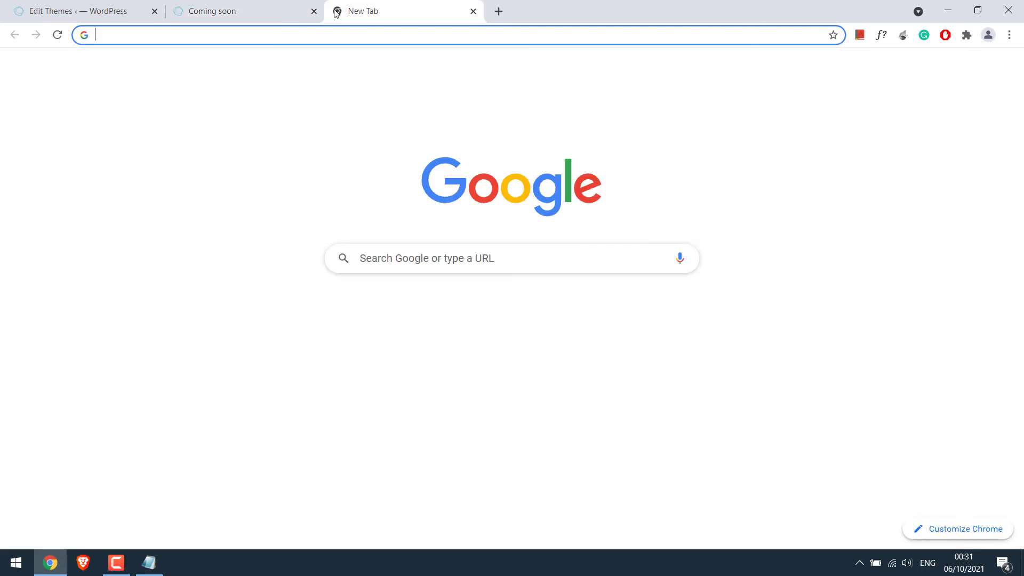
text(save page we)
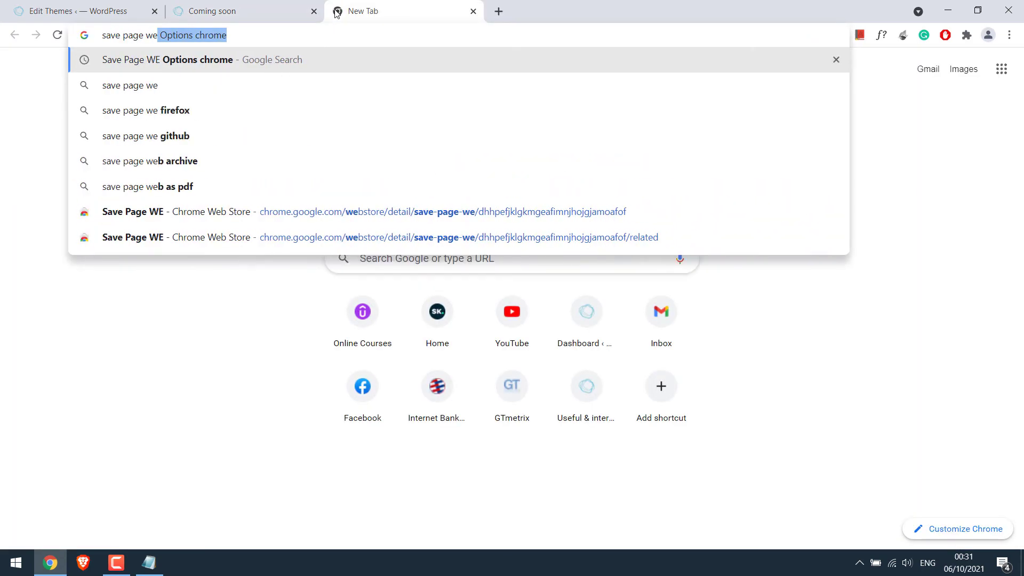
key(Delete)
key(Return)
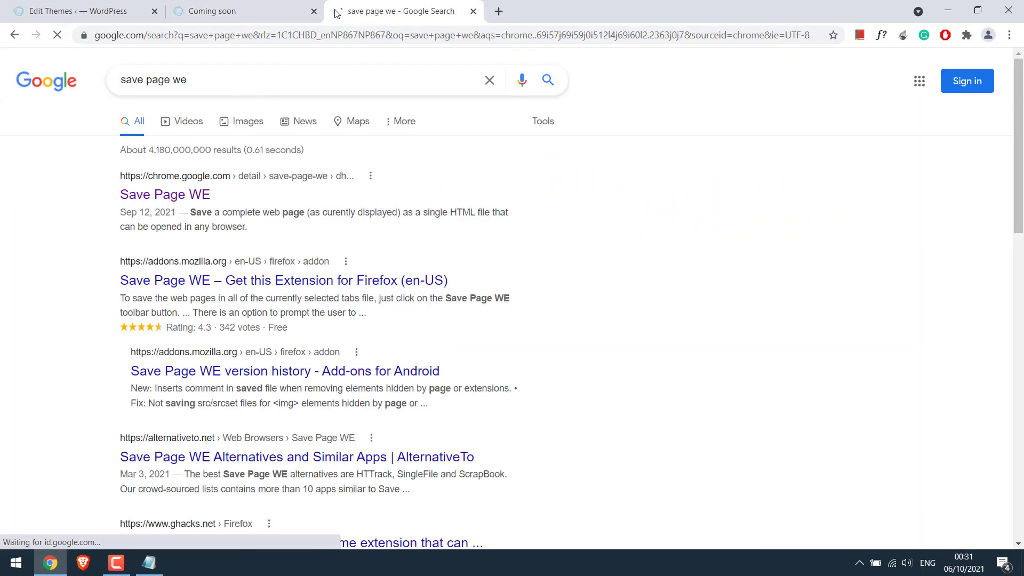
click(198, 196)
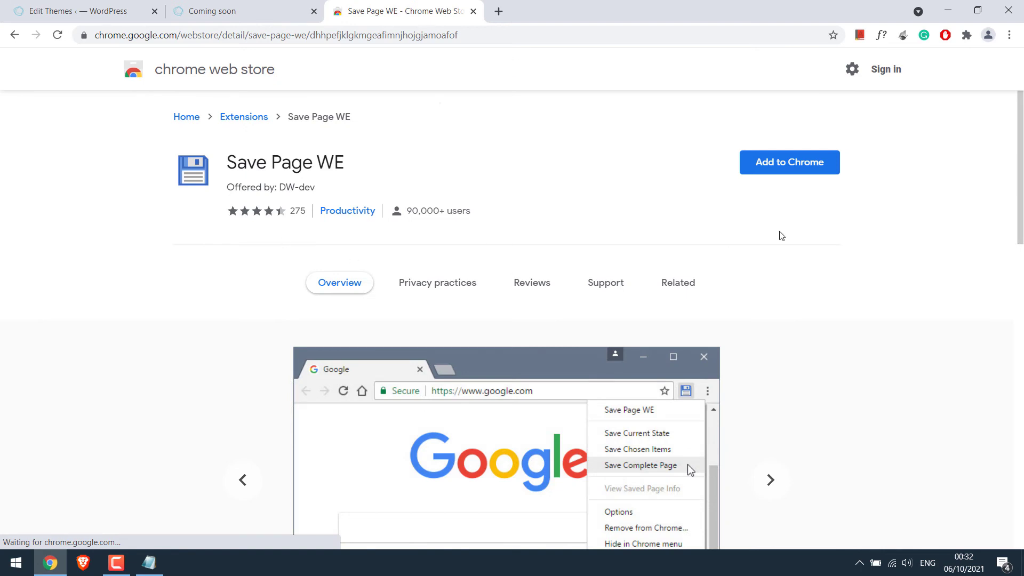
click(781, 174)
click(541, 185)
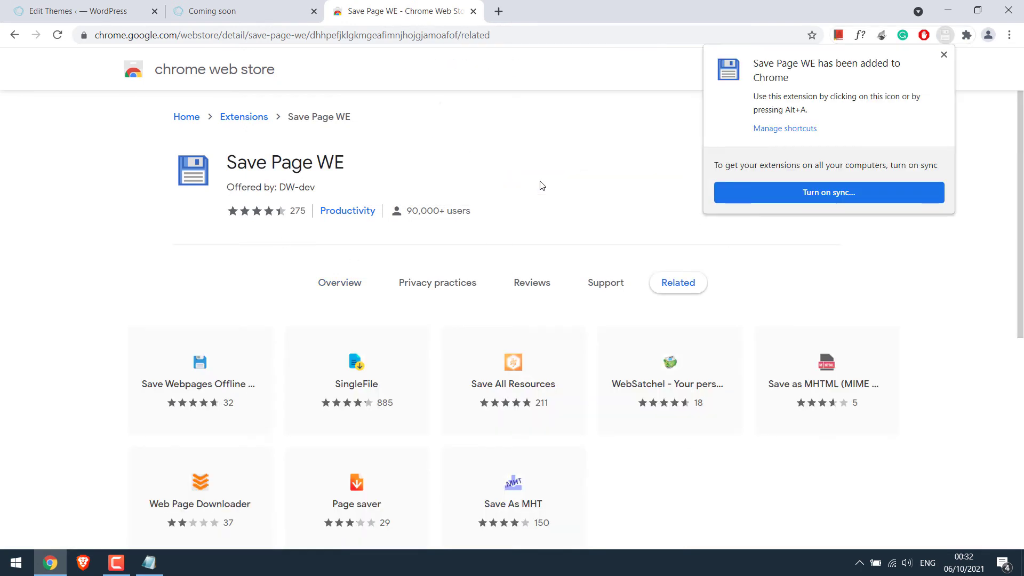
- Pin Save Page WE to the toolbar and return to the Coming soon tab
click(944, 54)
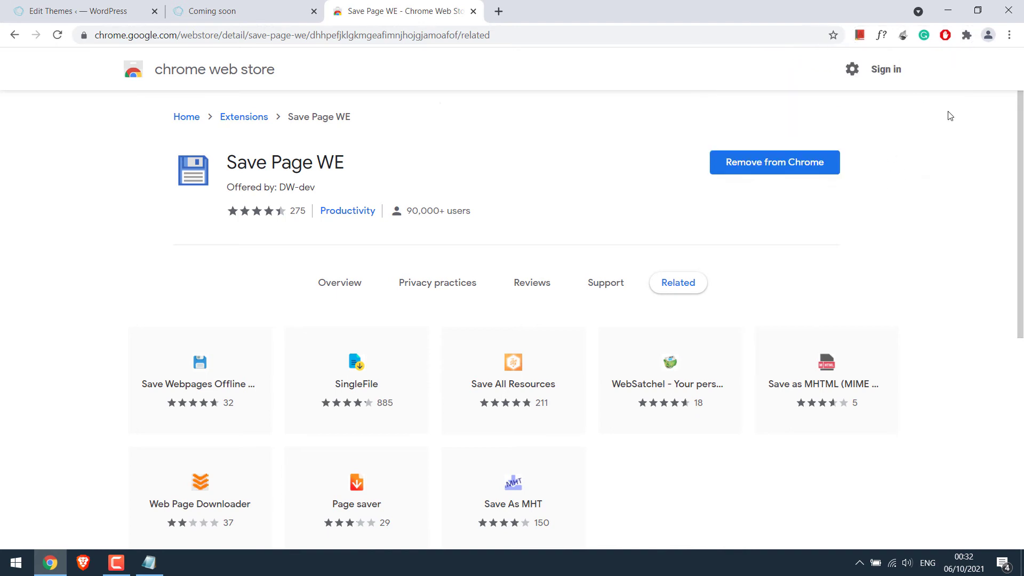
click(967, 36)
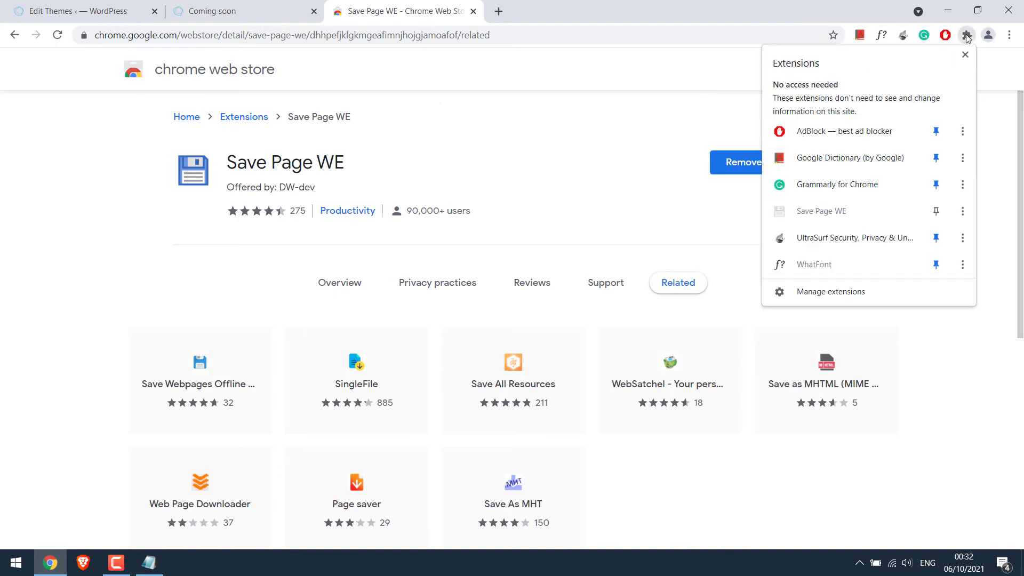
click(937, 214)
click(716, 123)
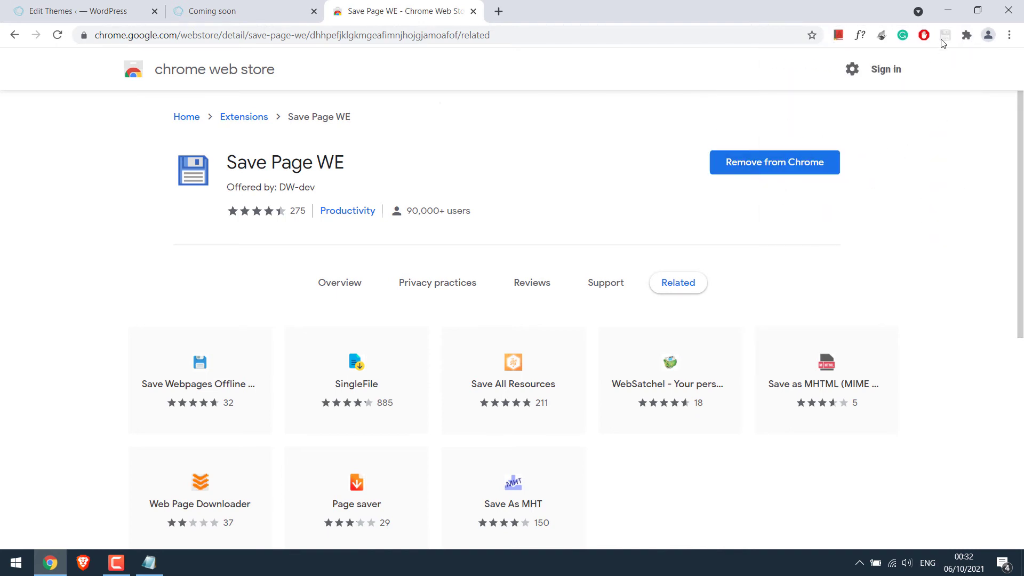
click(254, 8)
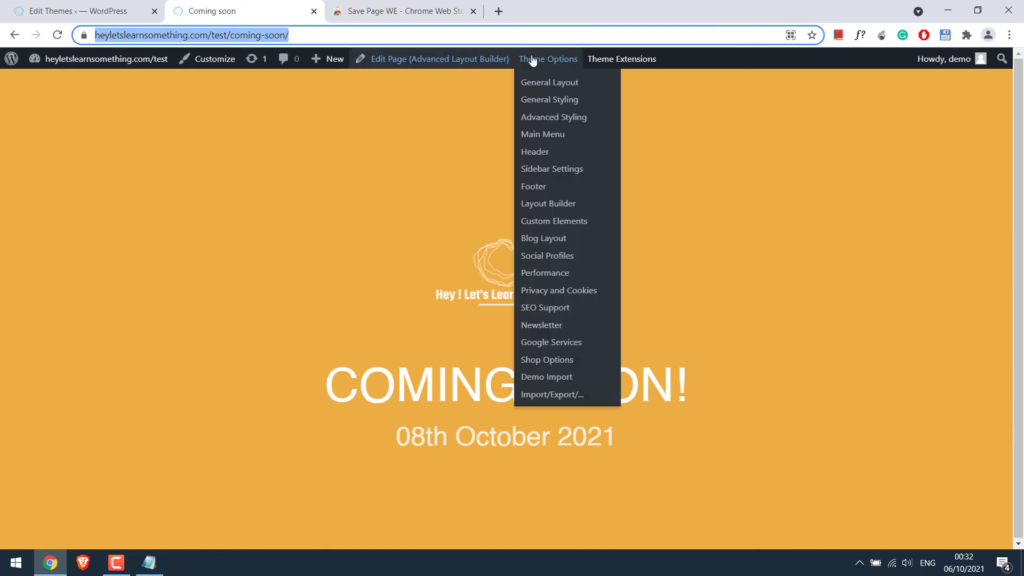
- Log out, reload the coming-soon page as a visitor, and save it as one HTML file with Save Page WE
click(910, 129)
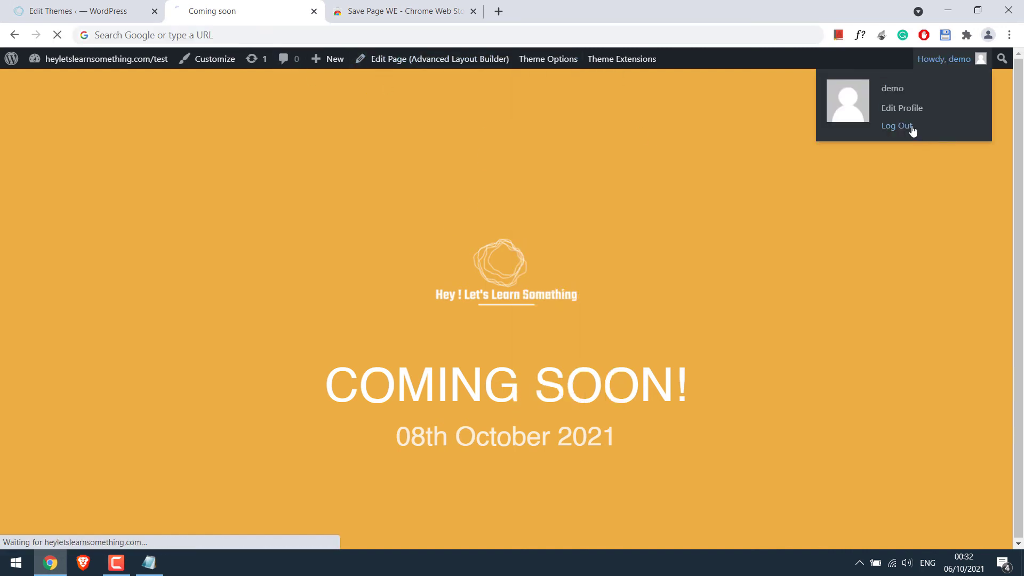
key(ctrl+v)
key(Return)
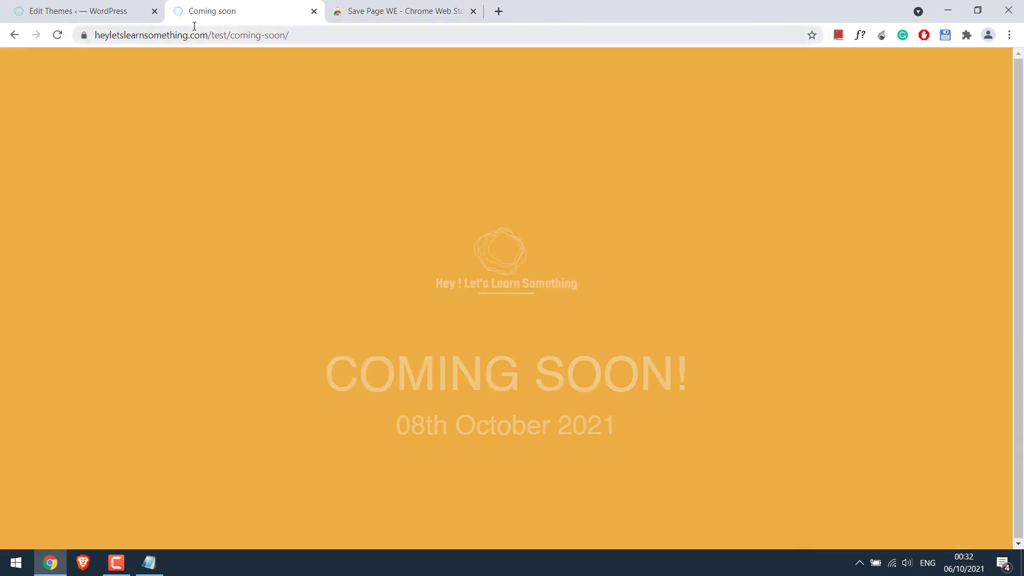
click(154, 11)
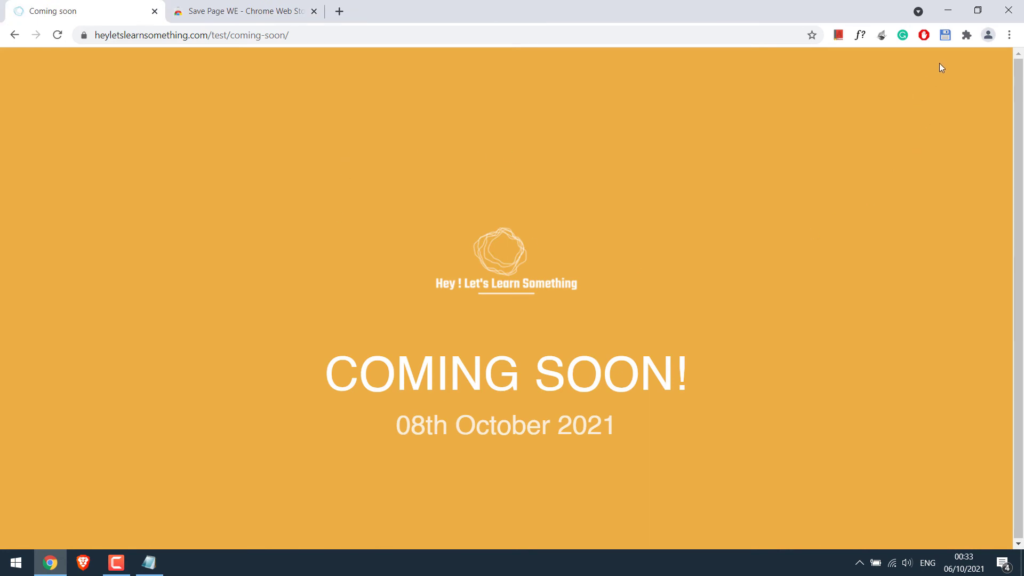
click(945, 34)
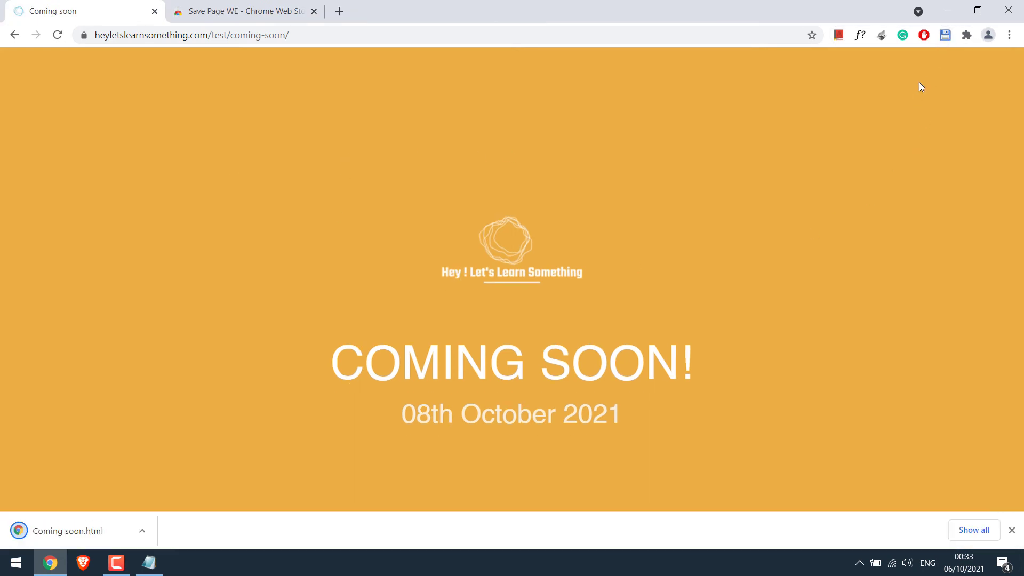
- Put the downloaded Coming soon.html on the desktop and open it in the browser
click(974, 529)
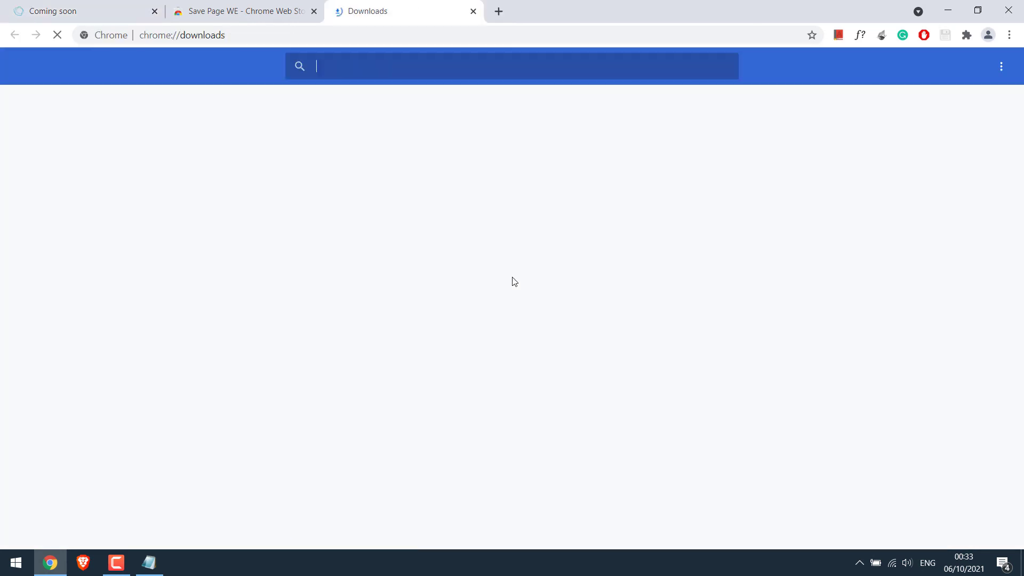
click(376, 192)
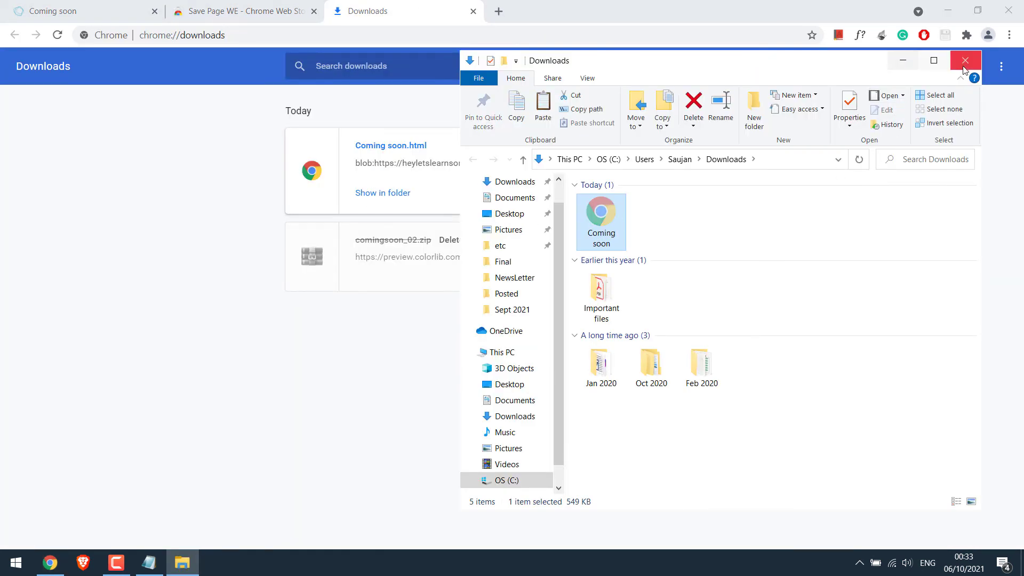
click(902, 59)
click(947, 11)
click(603, 15)
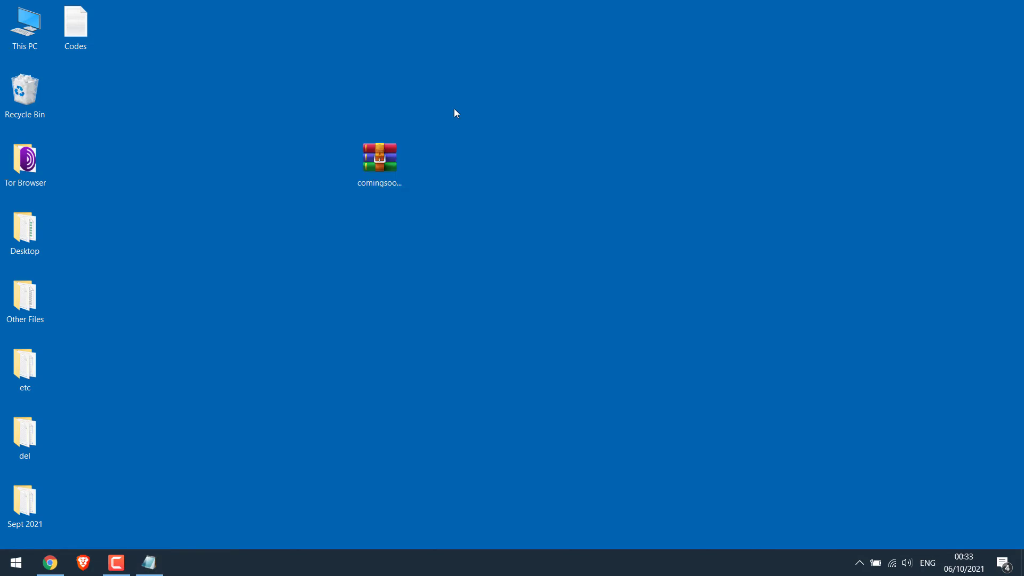
right_click(261, 225)
click(297, 305)
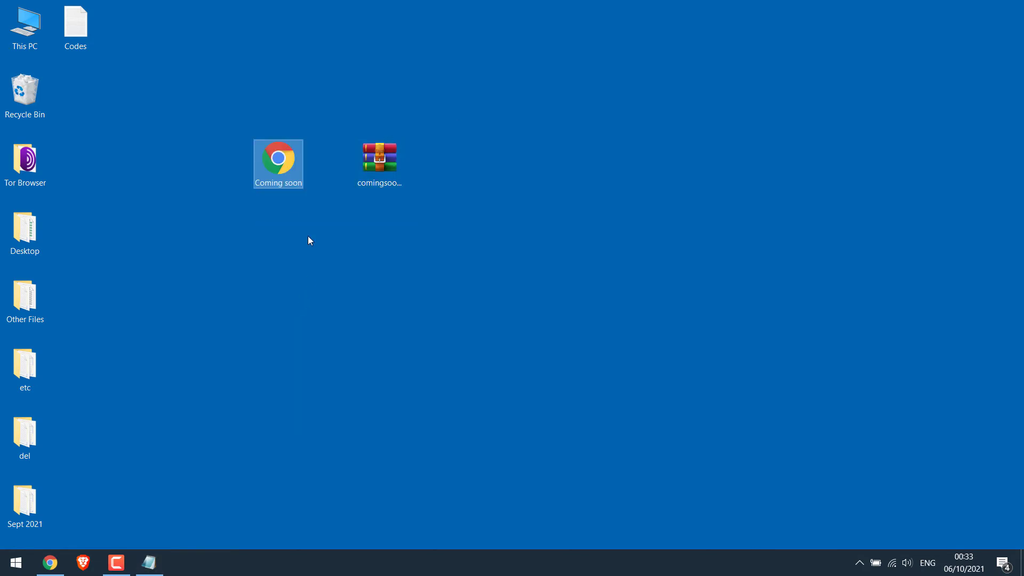
double_click(278, 160)
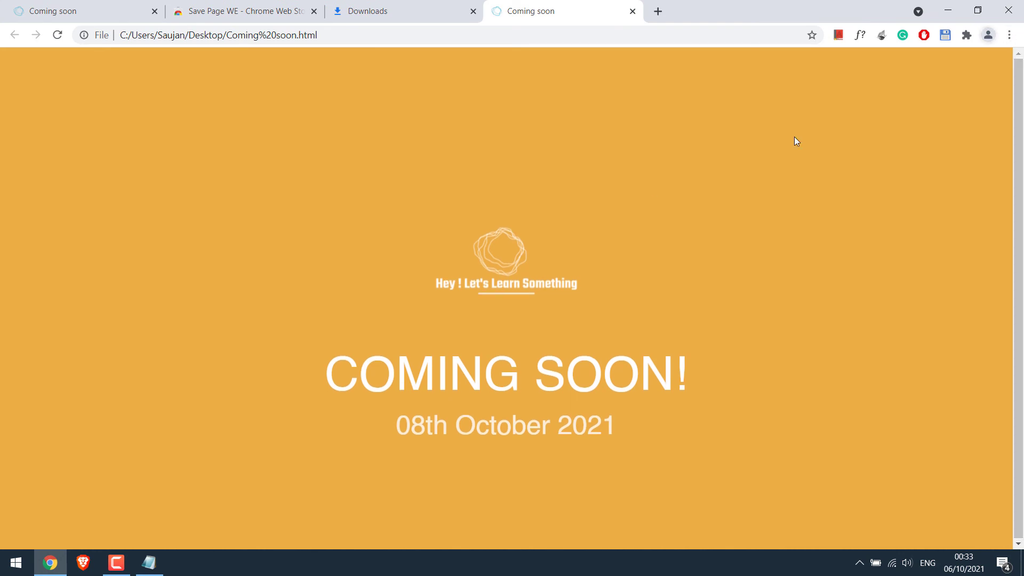
click(321, 33)
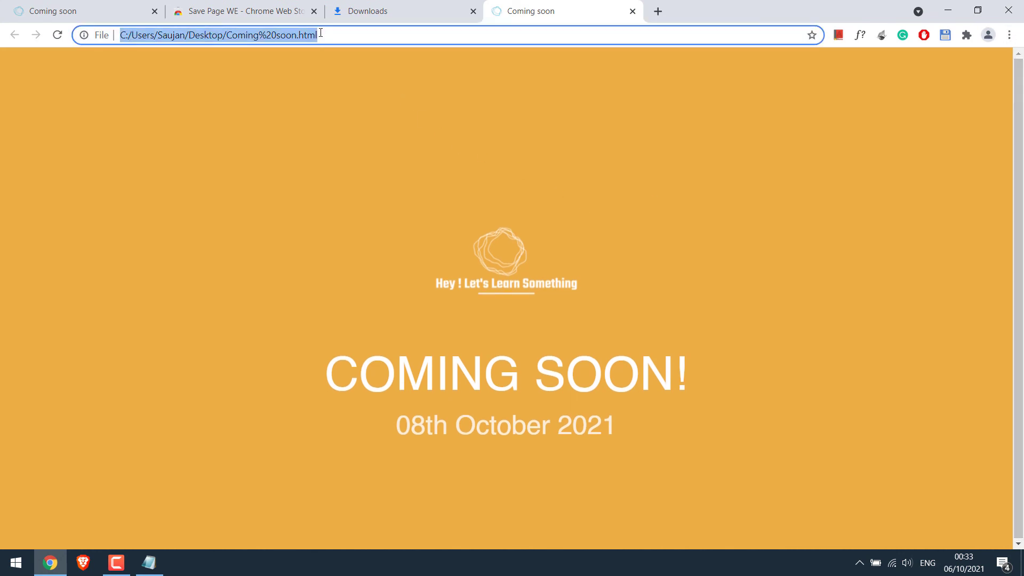
click(577, 303)
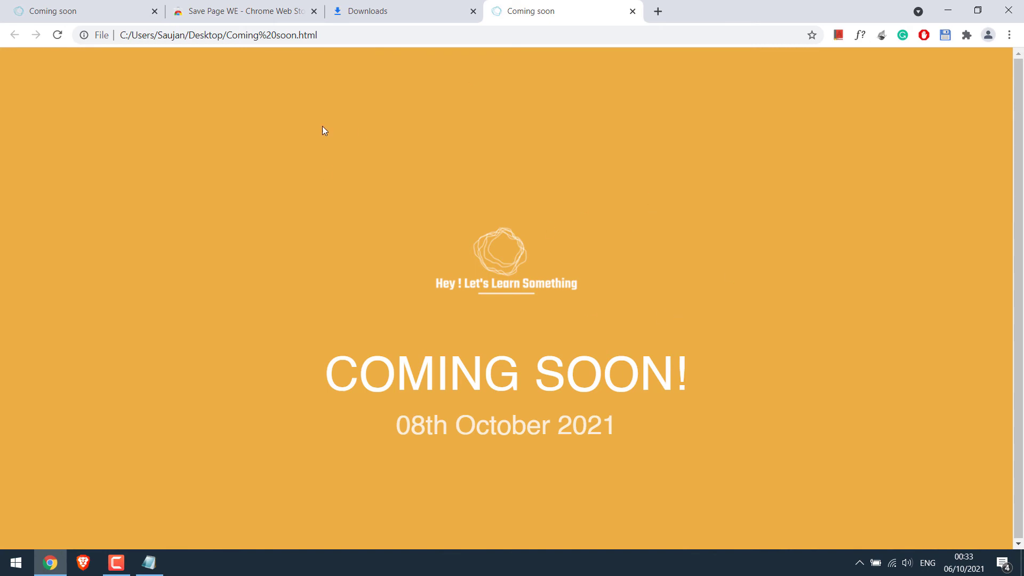
- Replace /coming-soon/ with /wp-admin in the address, log in as admin, and open WP File Manager
click(633, 11)
click(94, 8)
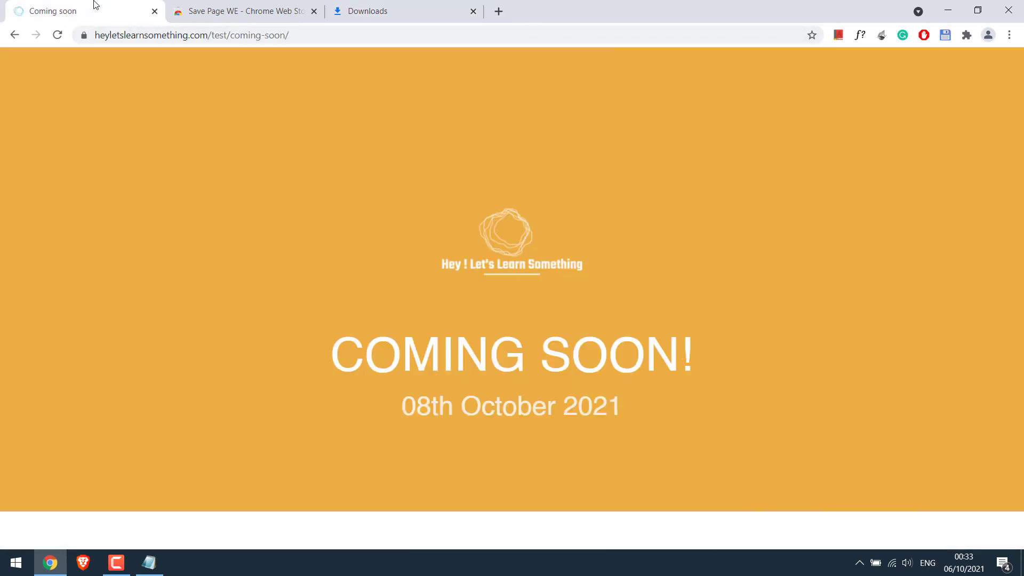
drag(228, 36, 512, 60)
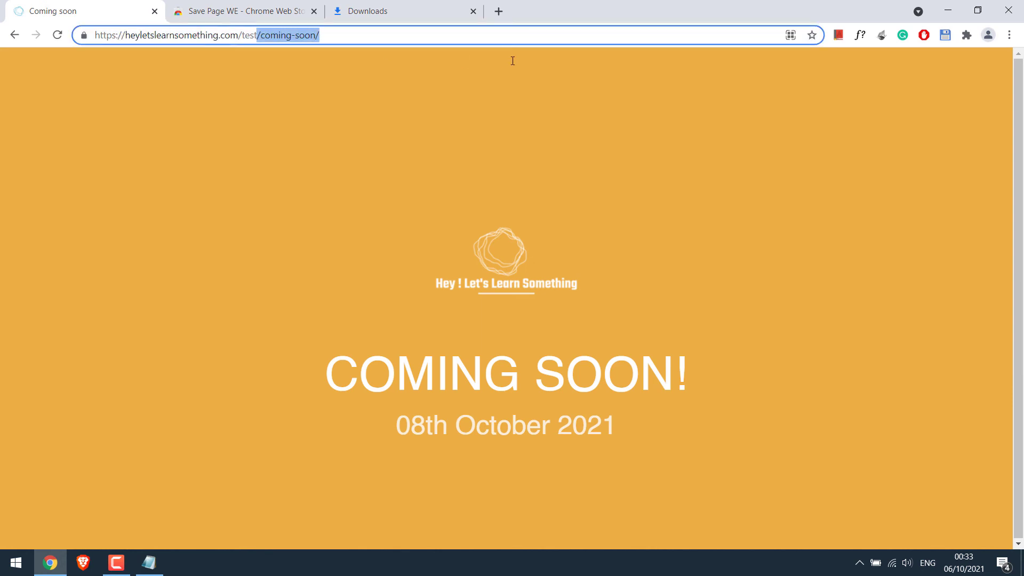
text(/wp-admin)
key(Return)
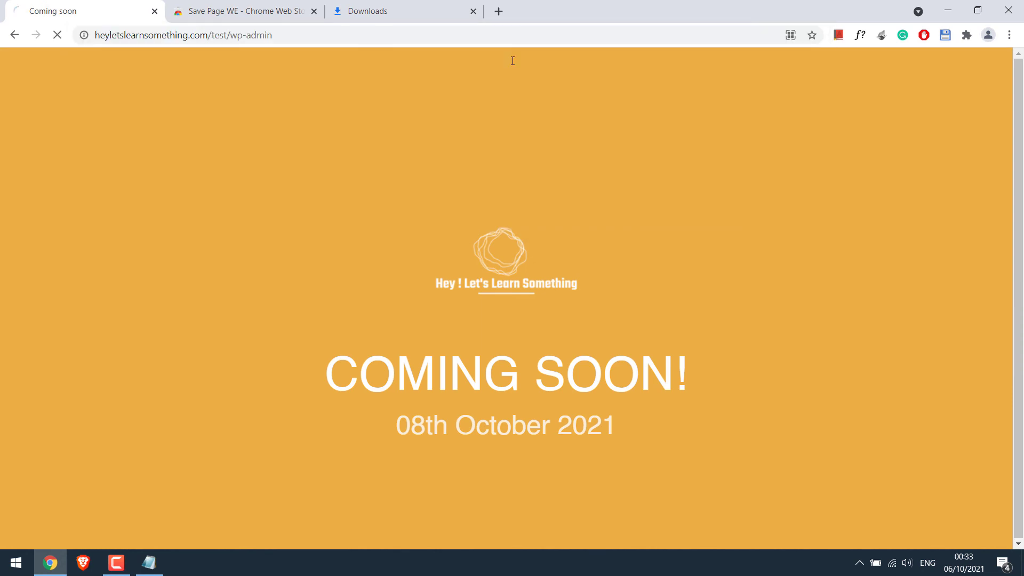
text(demo)
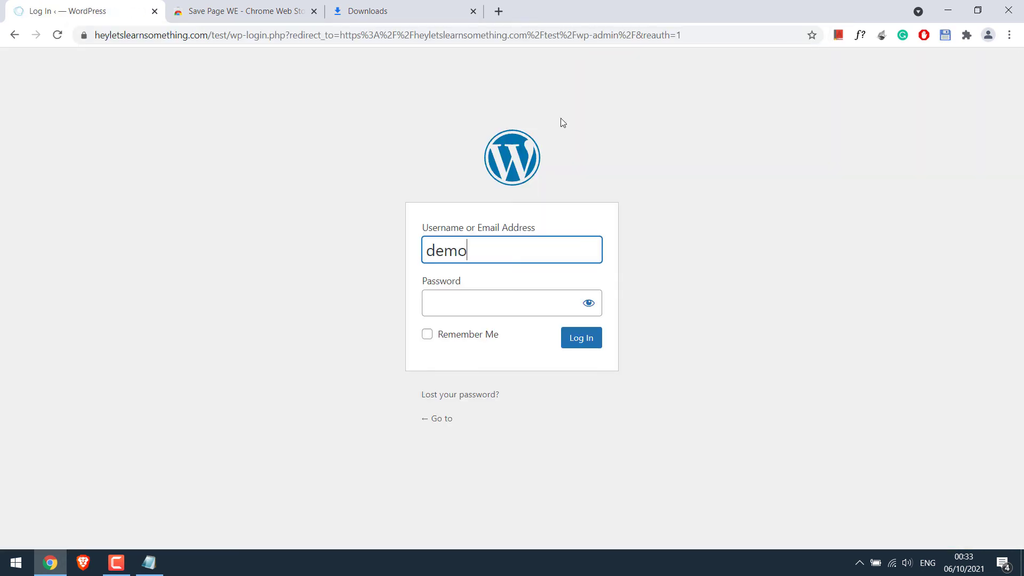
key(Tab)
text(•••••••••••••••)
key(Return)
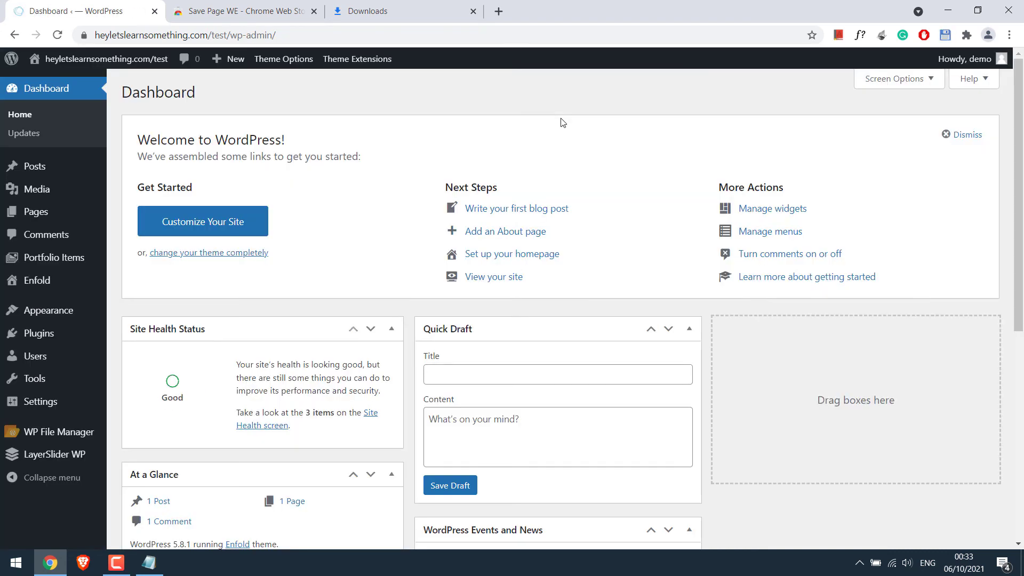
click(60, 433)
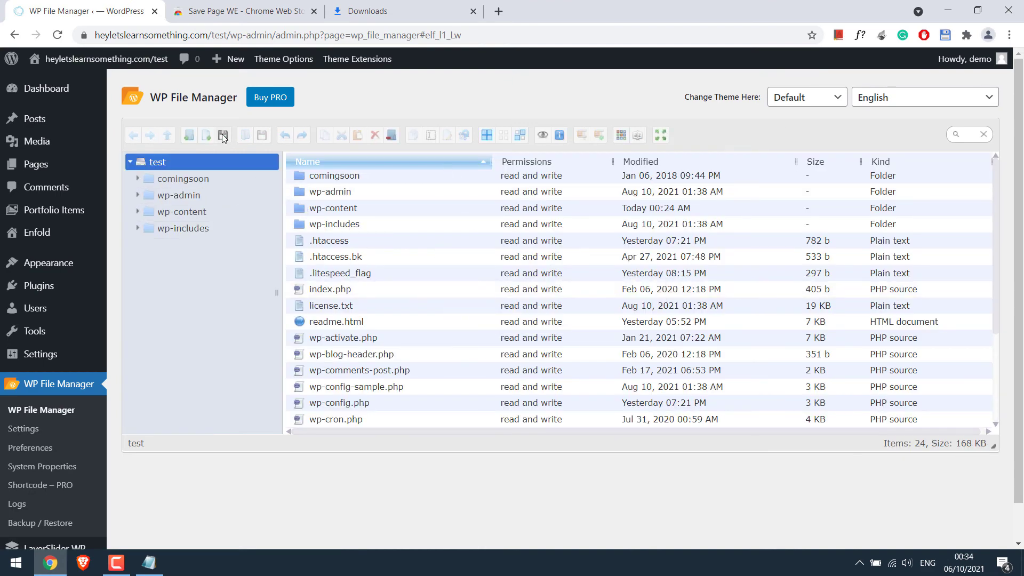
- Upload Coming soon from the Desktop into the site's root test folder
click(223, 136)
click(494, 308)
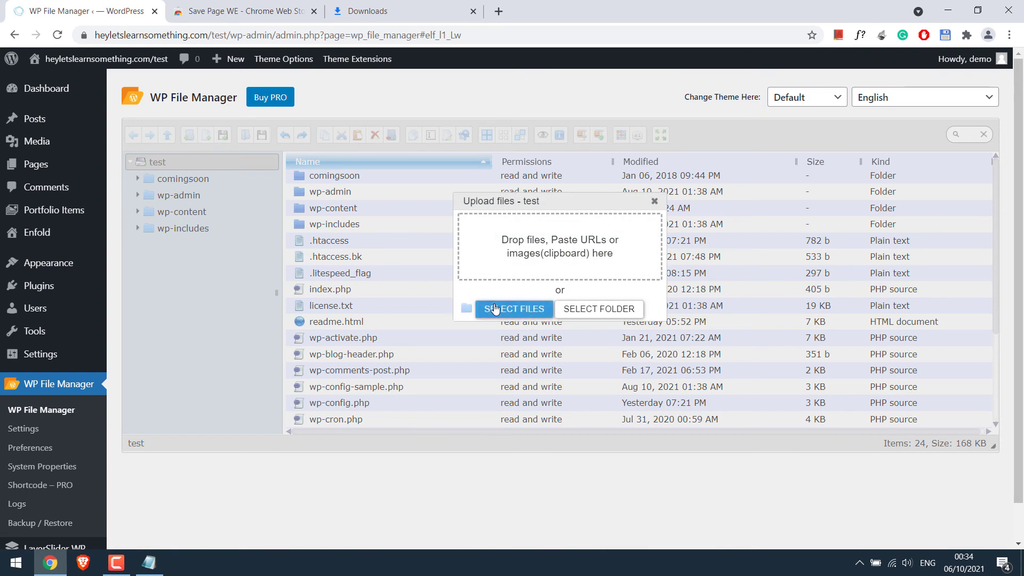
click(576, 133)
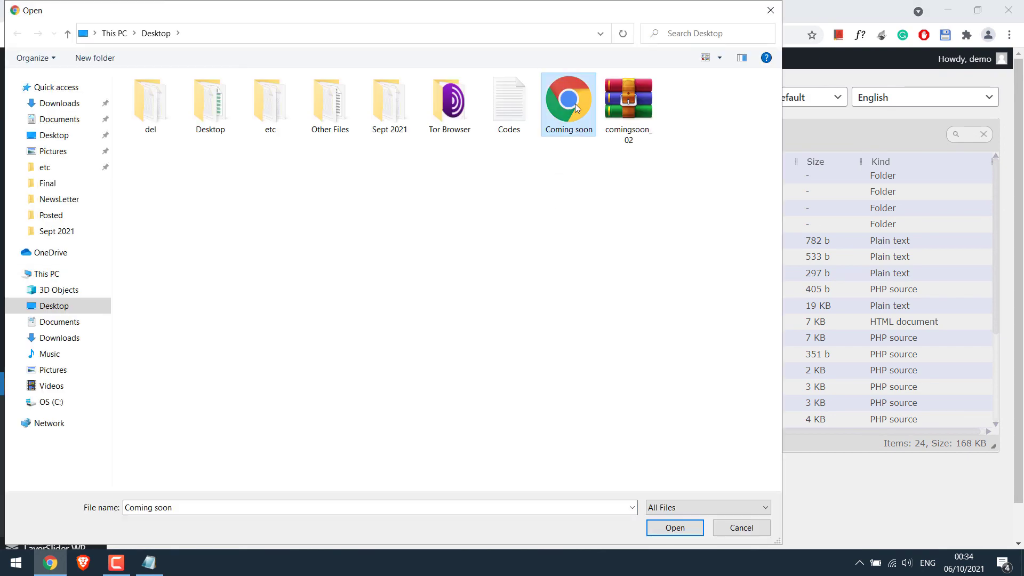
click(675, 527)
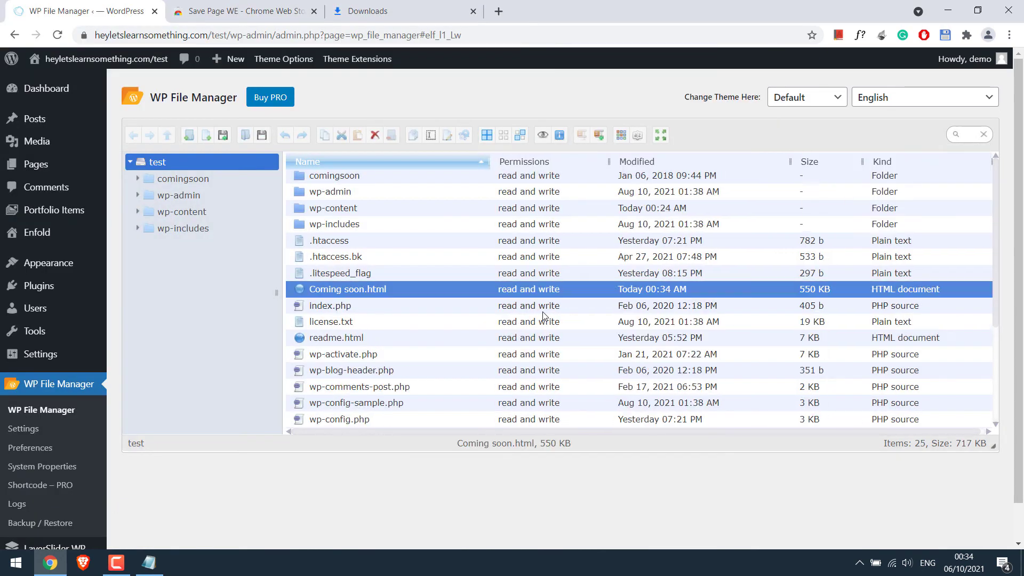
- Rename the uploaded file to Coming-soon.html and copy the site's base address
right_click(348, 293)
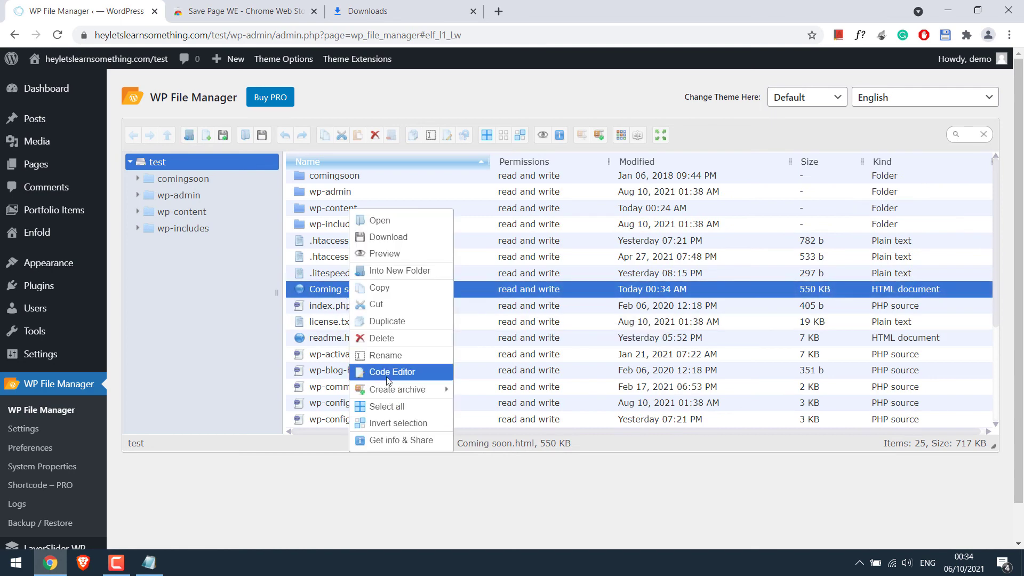
click(417, 356)
click(346, 292)
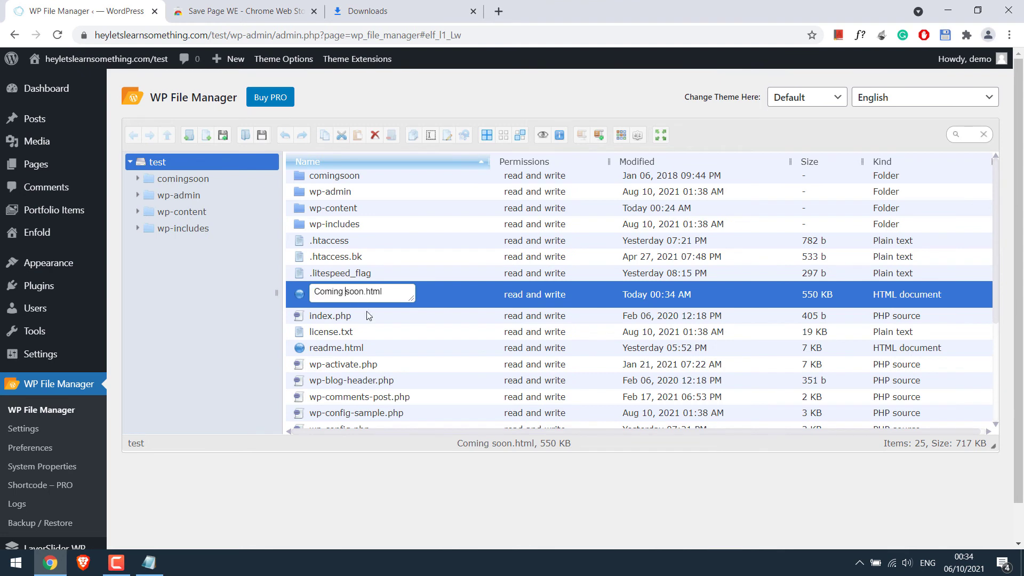
key(BackSpace)
text(-)
key(Return)
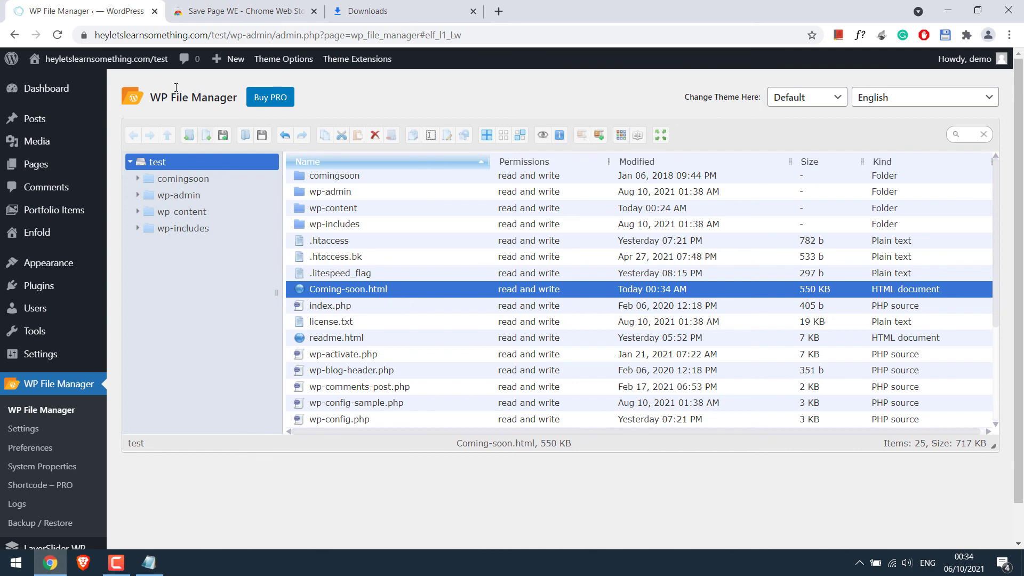
drag(230, 39, 37, 43)
key(ctrl+c)
- Load /test/Coming-soon.html in a new tab, fixing the capital C, then return to the admin window
click(500, 11)
key(ctrl+v)
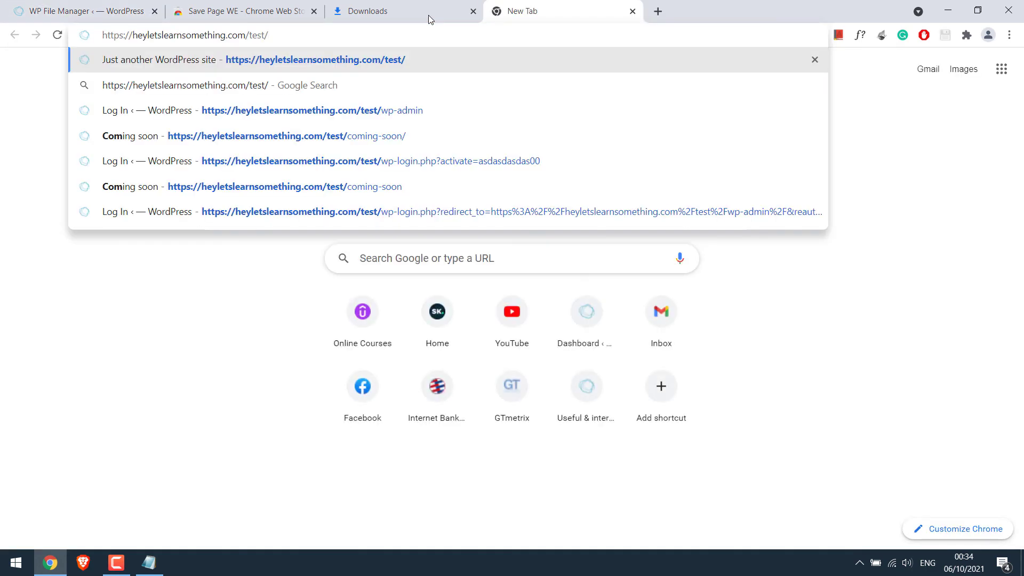
text(coming-soon)
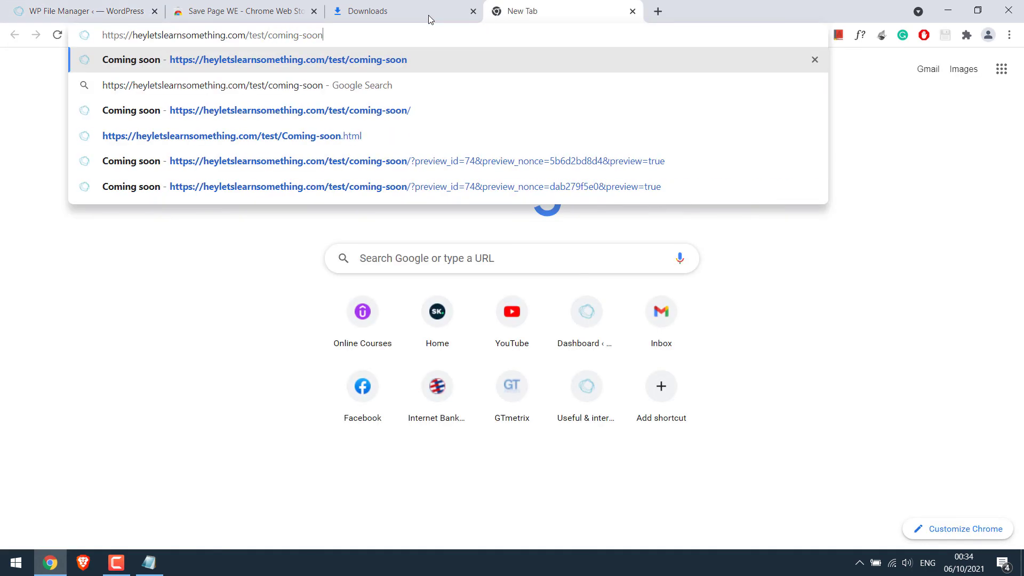
text(.html)
key(Return)
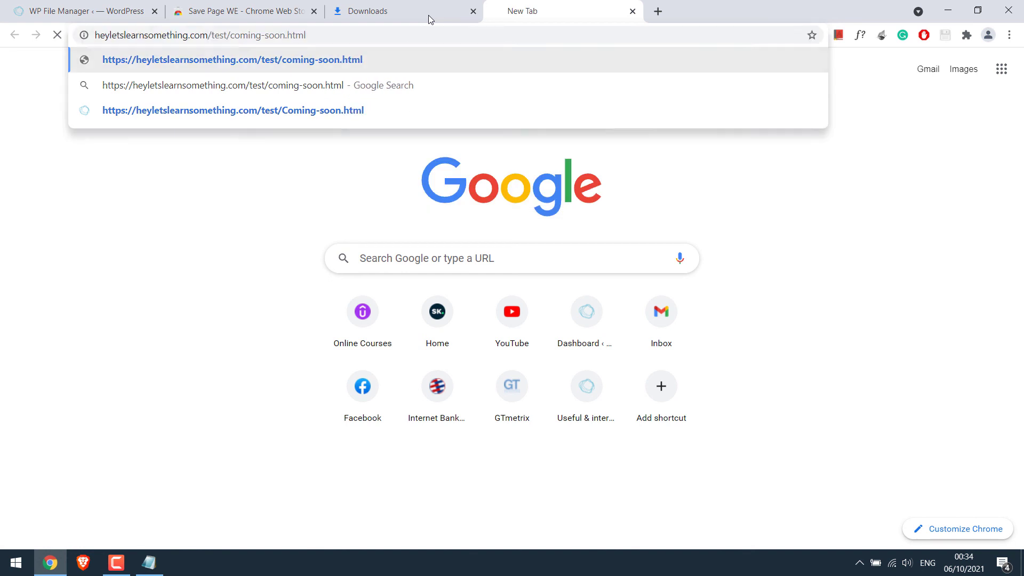
drag(230, 35, 321, 37)
click(265, 35)
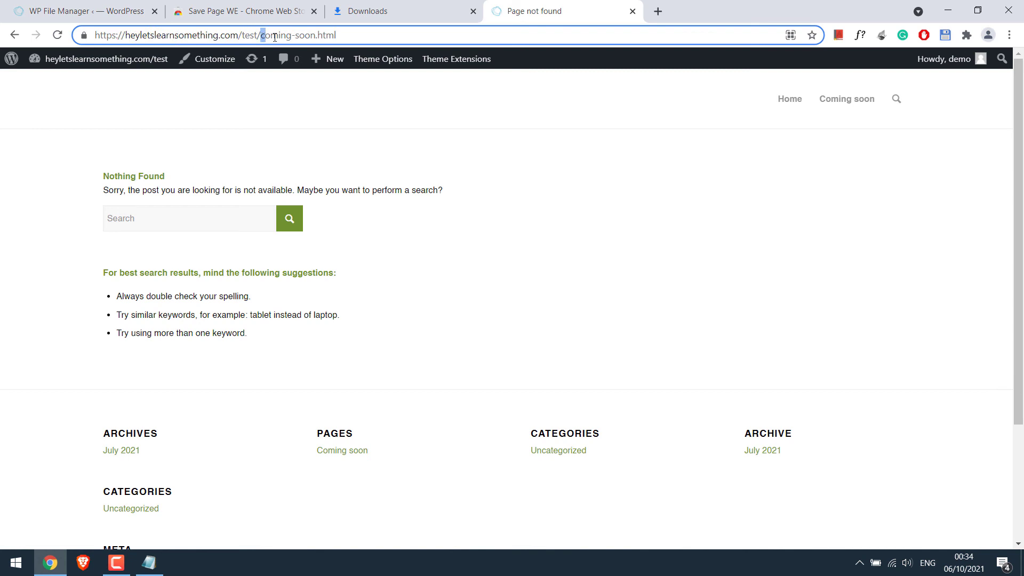
text(C)
key(Return)
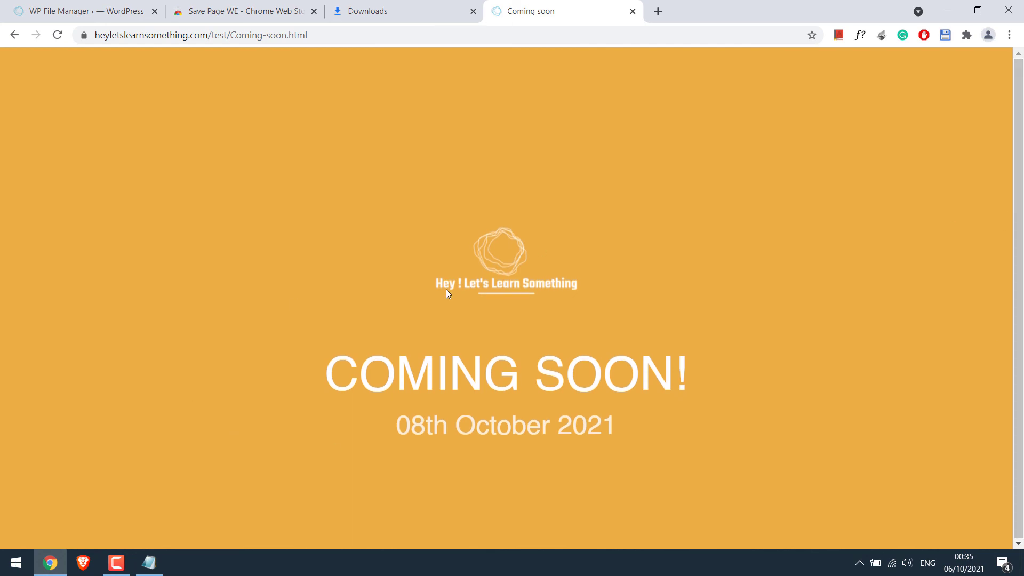
key(alt+Tab)
click(58, 5)
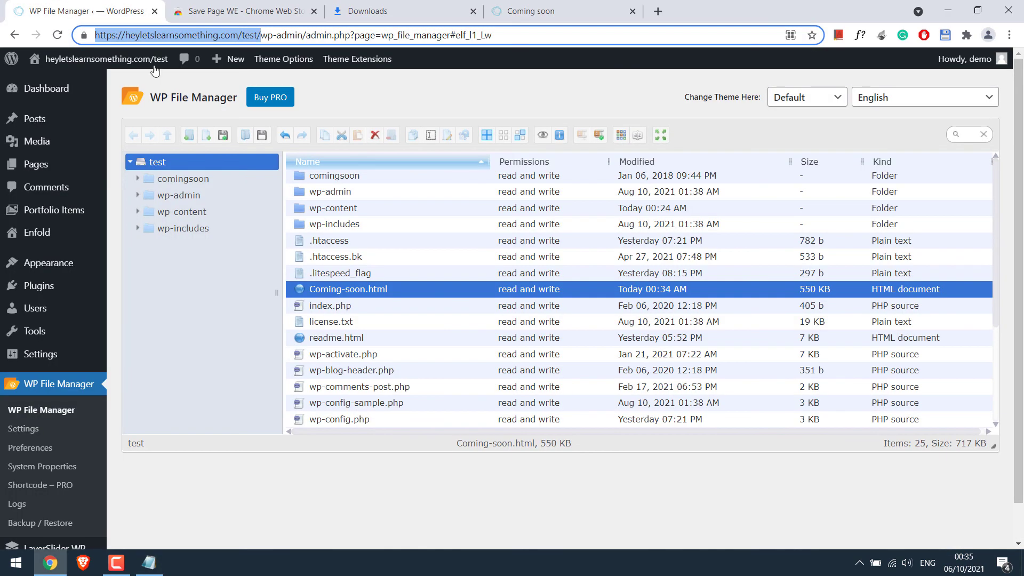
- Open Enfold's functions.php in the theme editor and paste the redirect code from the notepad at line 873
mouse_move(51, 264)
click(157, 346)
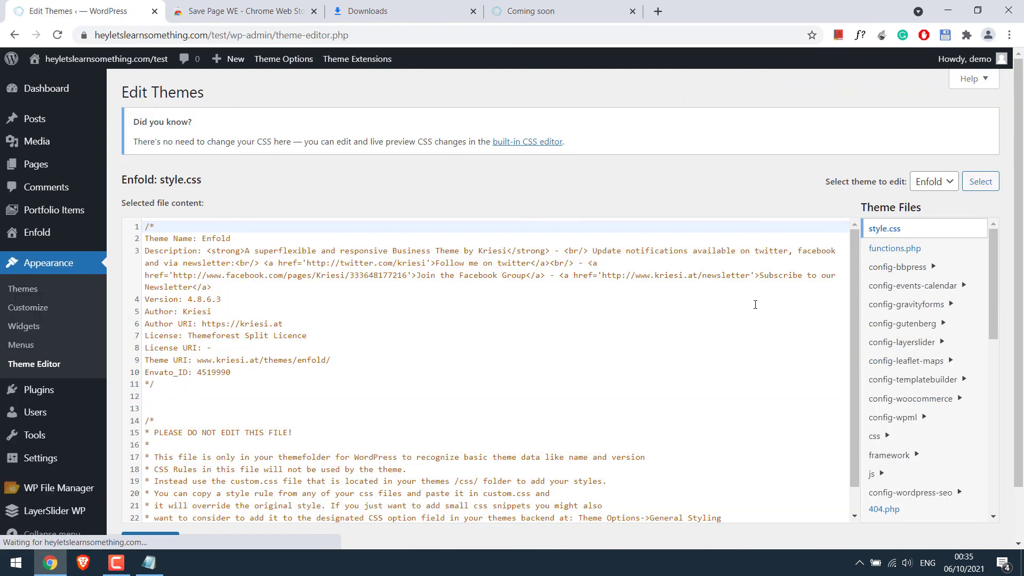
click(888, 250)
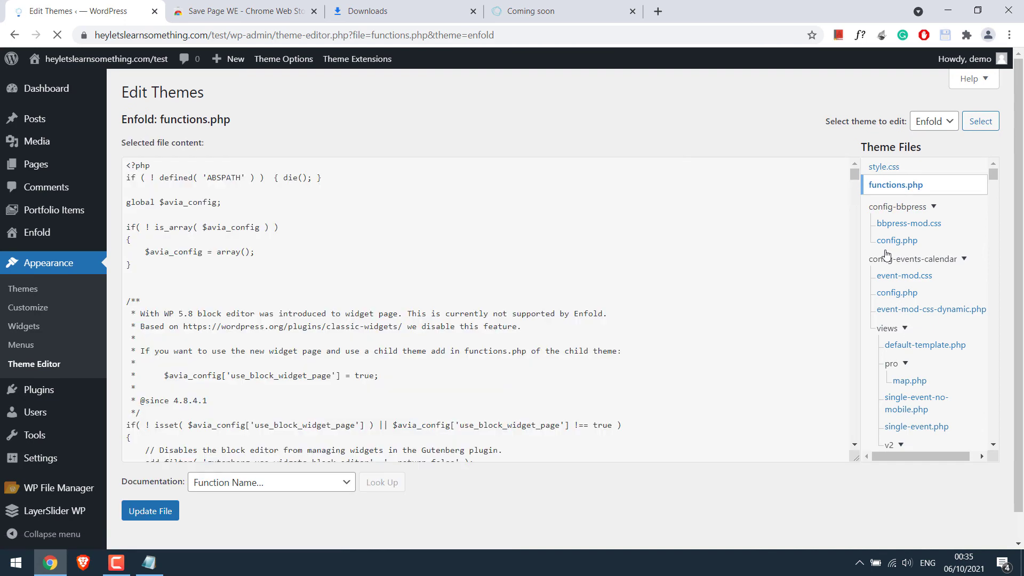
drag(859, 226, 878, 470)
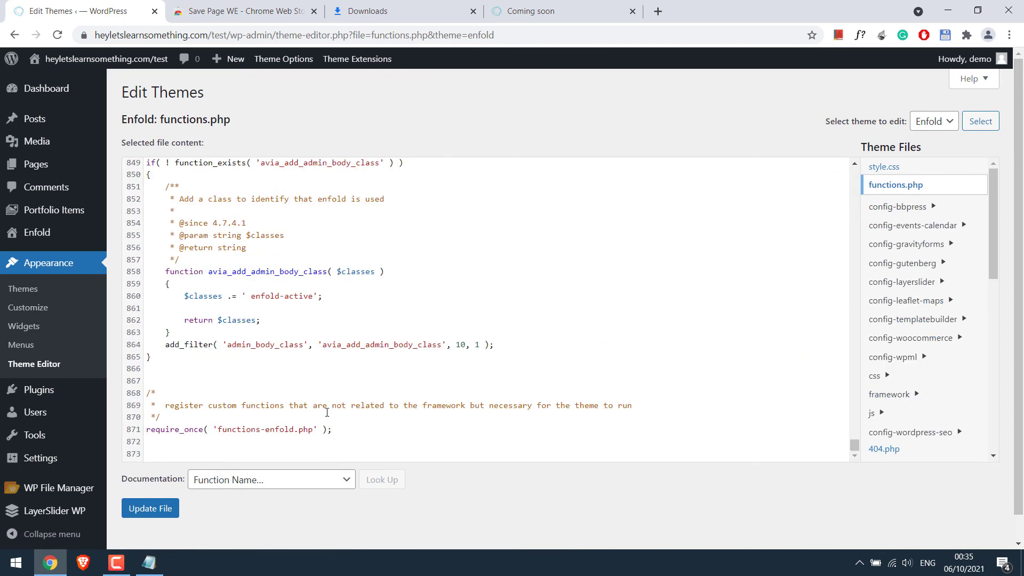
click(149, 562)
right_click(244, 71)
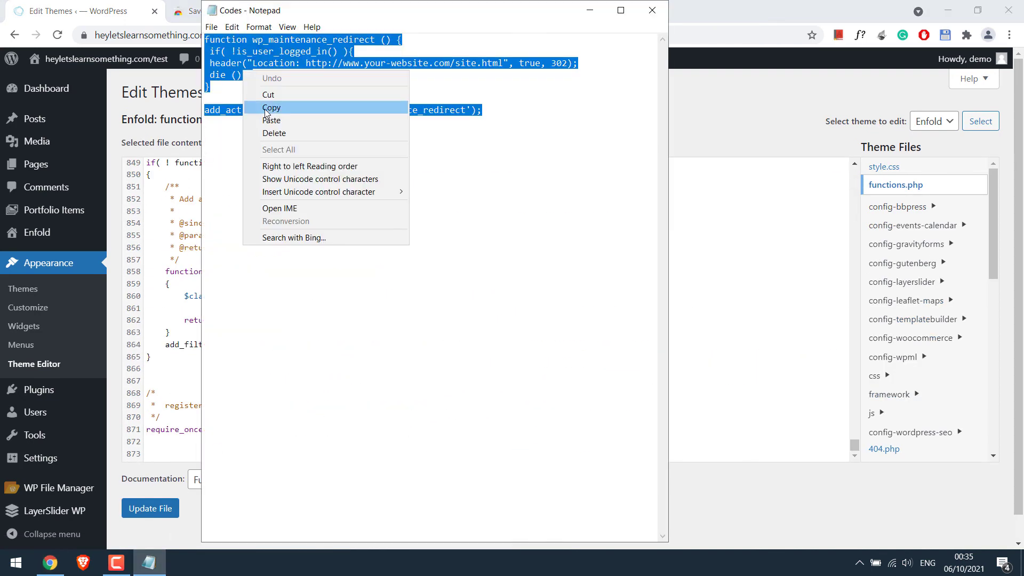
click(267, 112)
click(126, 4)
click(217, 452)
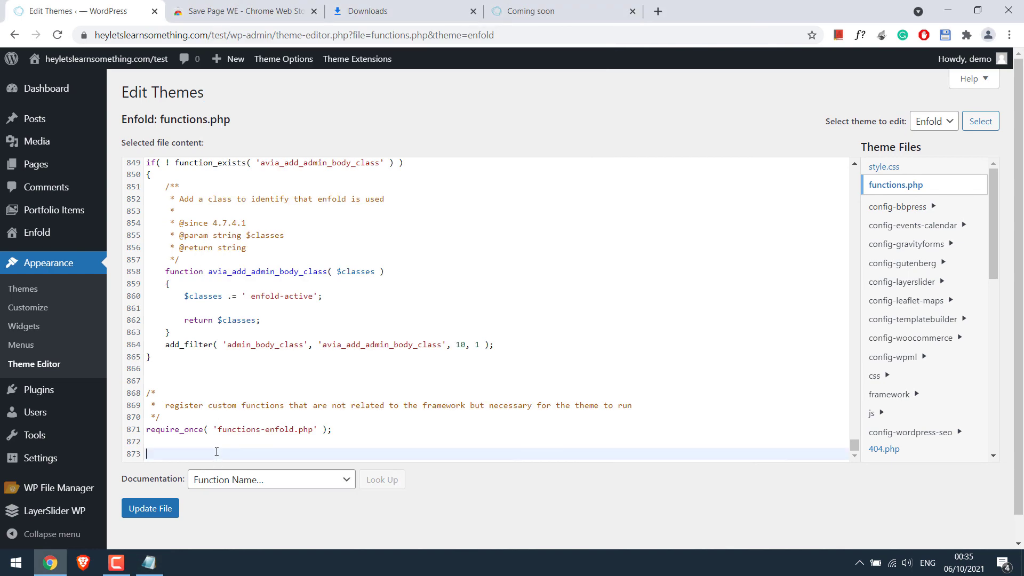
key(ctrl+v)
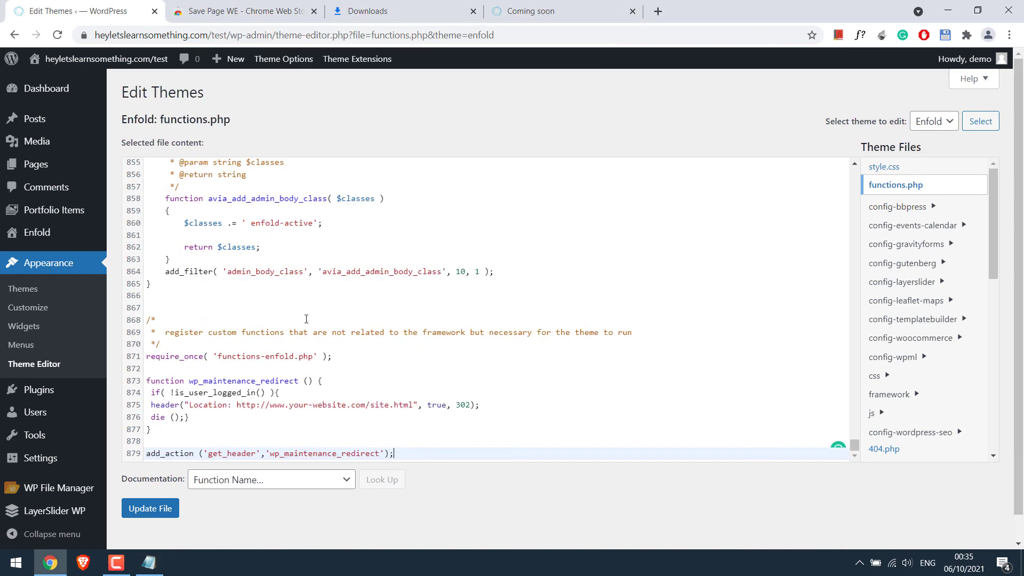
- Replace line 875's placeholder URL with the Coming-soon.html address, update the file, and copy the site address
click(545, 10)
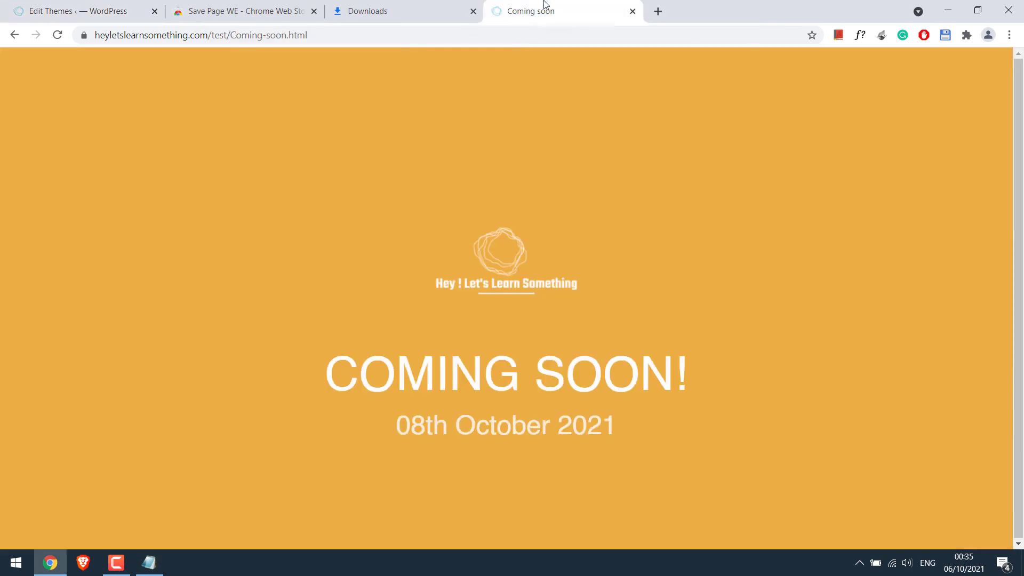
click(394, 36)
click(120, 4)
drag(237, 405, 398, 405)
key(ctrl+v)
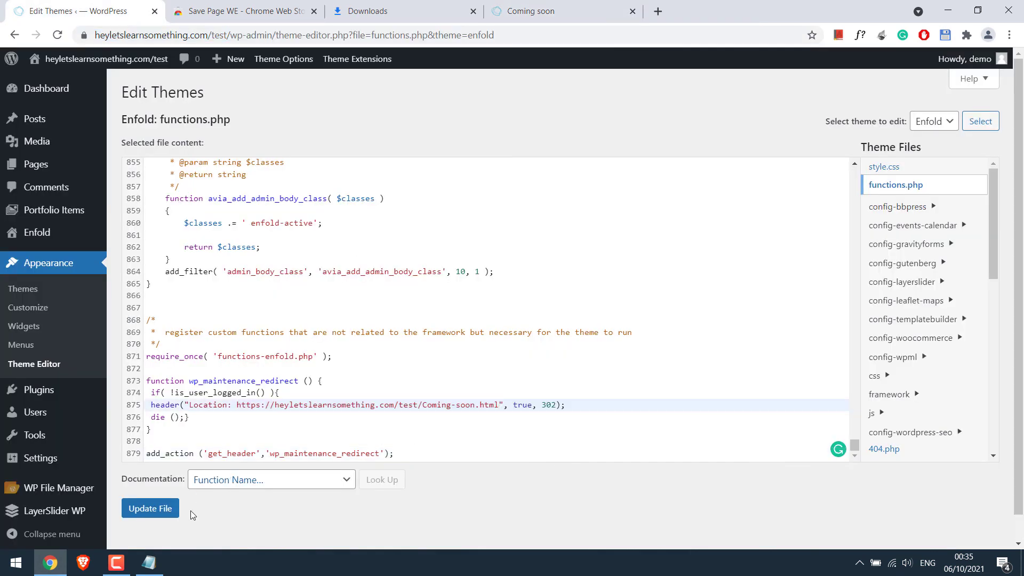
click(150, 509)
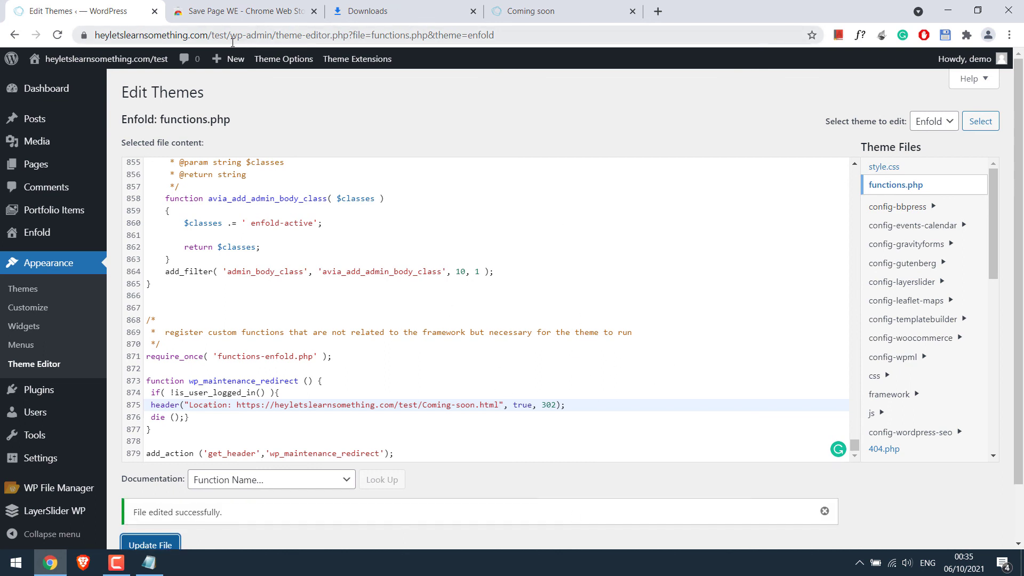
drag(232, 43, 95, 36)
key(ctrl+c)
key(ctrl+shift+n)
key(ctrl+v)
key(Return)
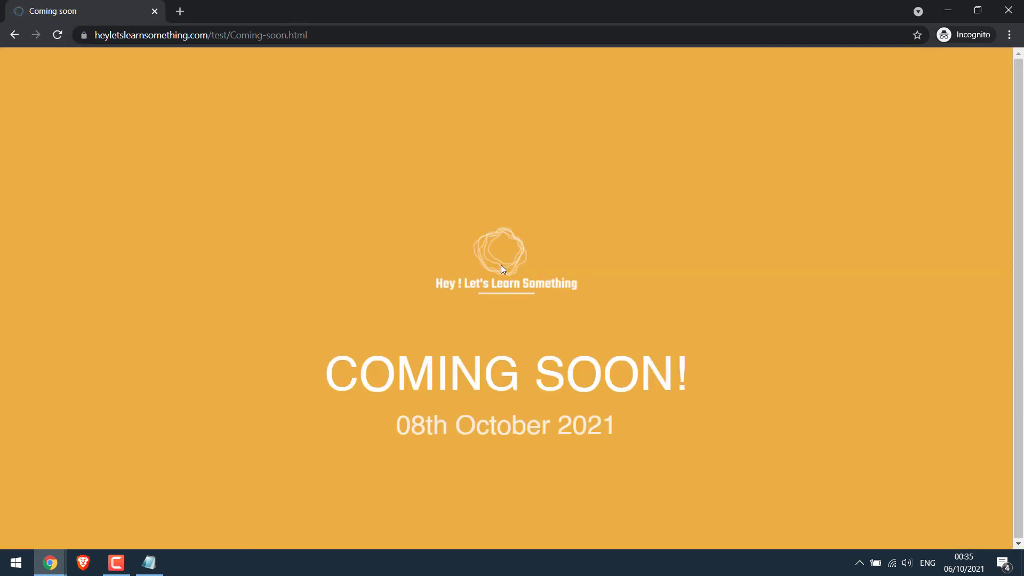
drag(231, 35, 619, 106)
text(wp-admin)
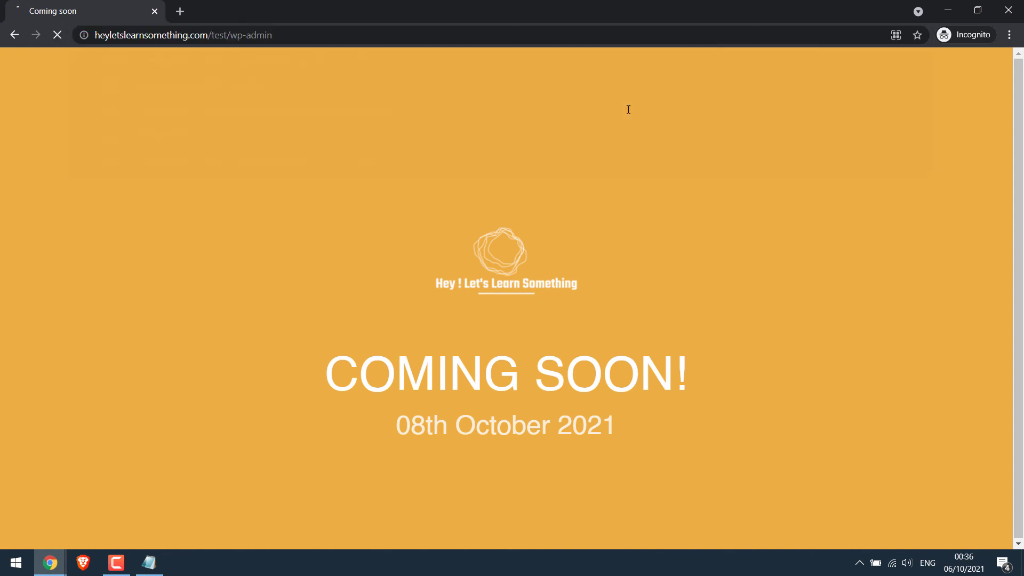
key(Return)
text(••••)
key(Return)
text(demo)
key(Tab)
text(•••••••••••••••)
key(Return)
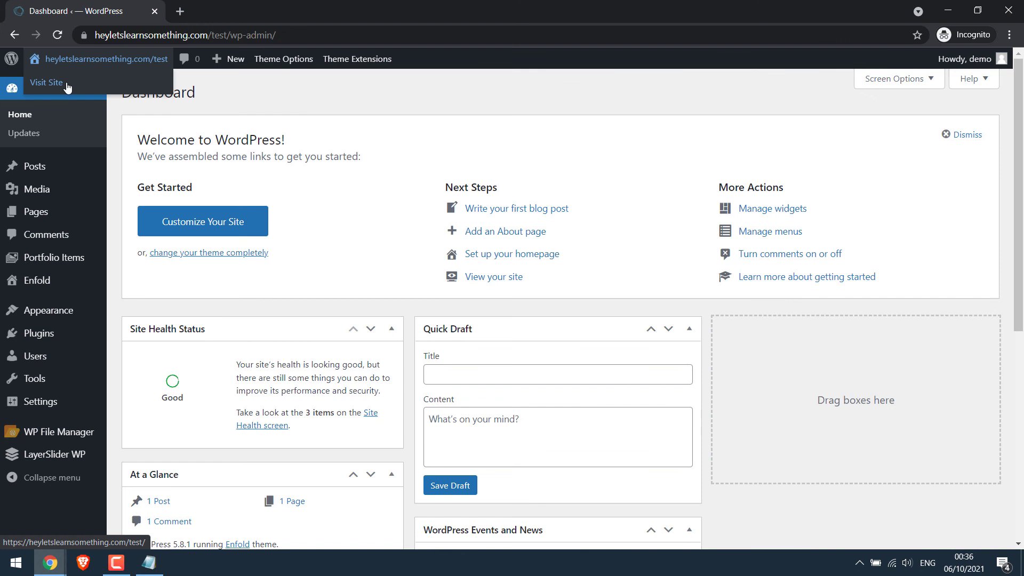
right_click(64, 84)
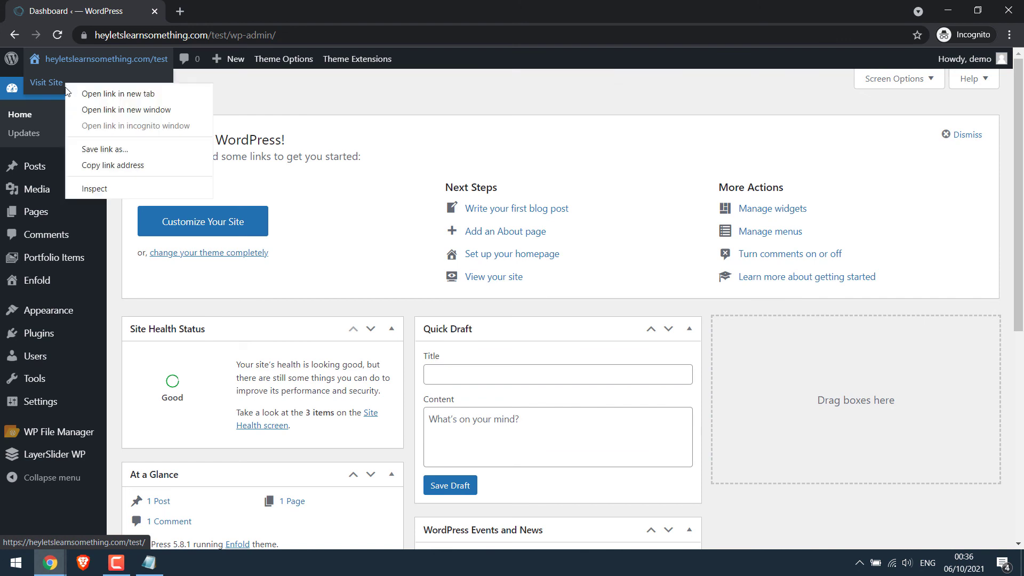
click(110, 94)
key(ctrl+Tab)
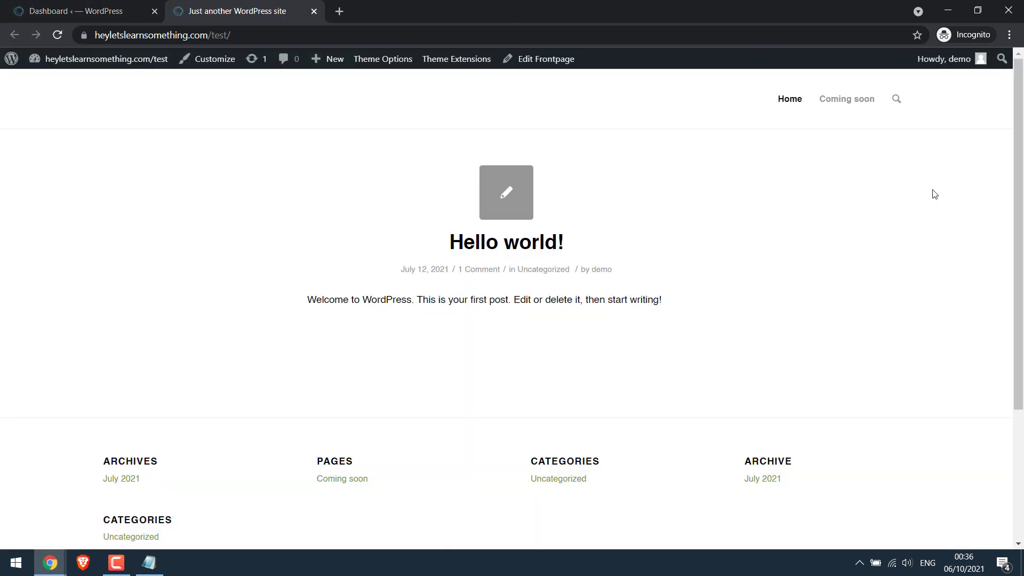
mouse_move(950, 58)
click(839, 129)
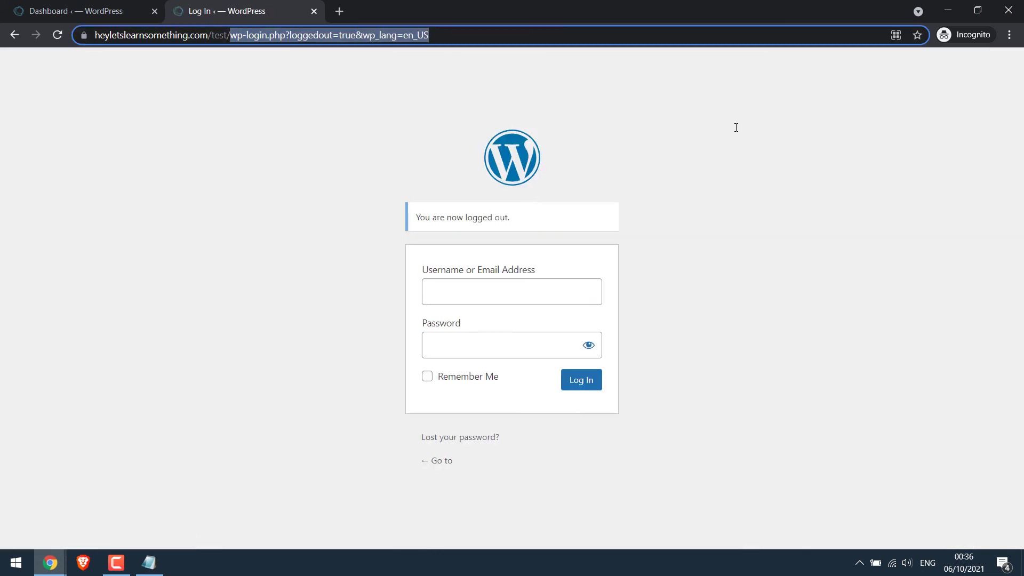
key(BackSpace)
key(Return)
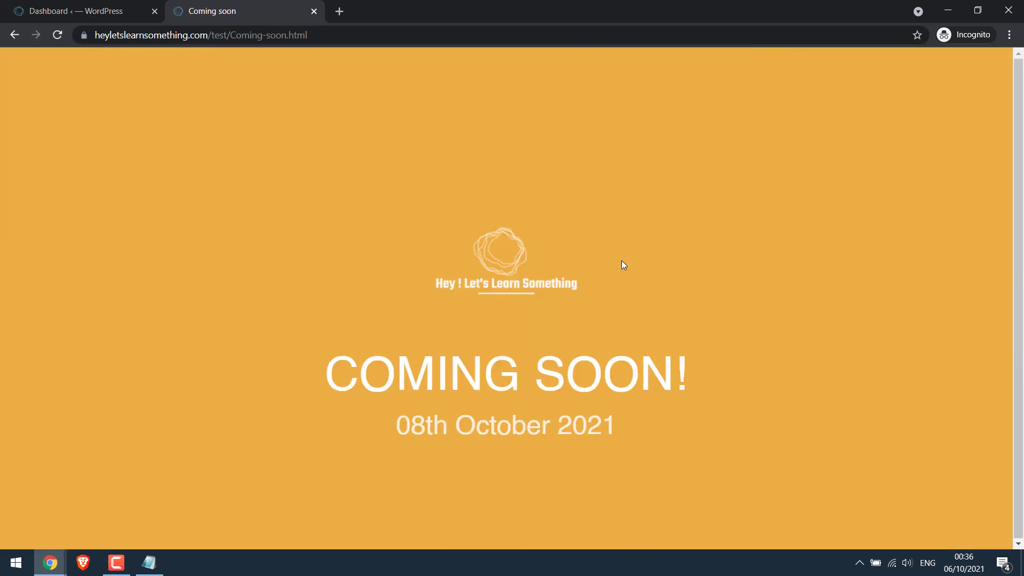
click(1008, 10)
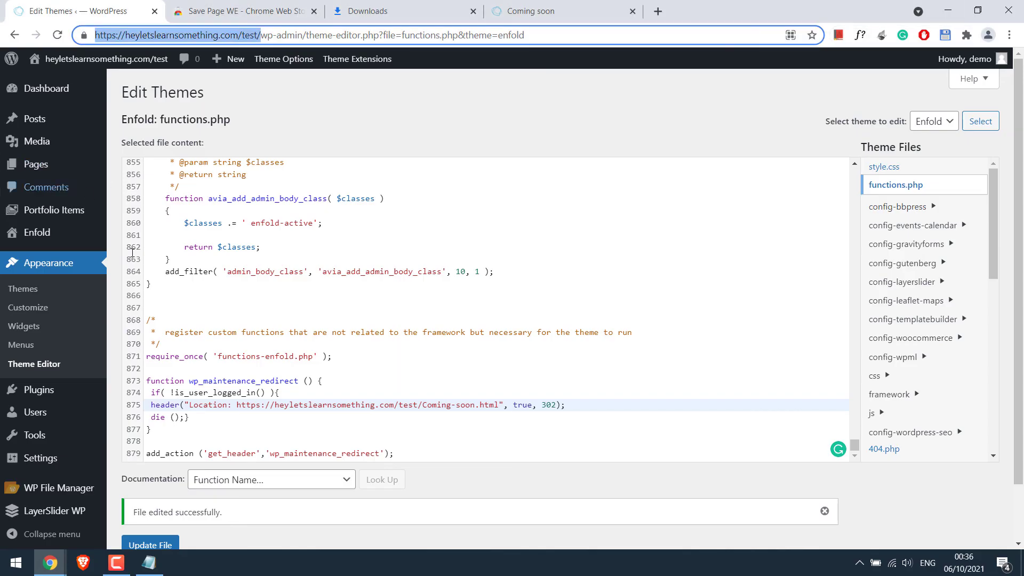
- Deactivate and delete the WP File Manager plugin from the Plugins list
click(67, 394)
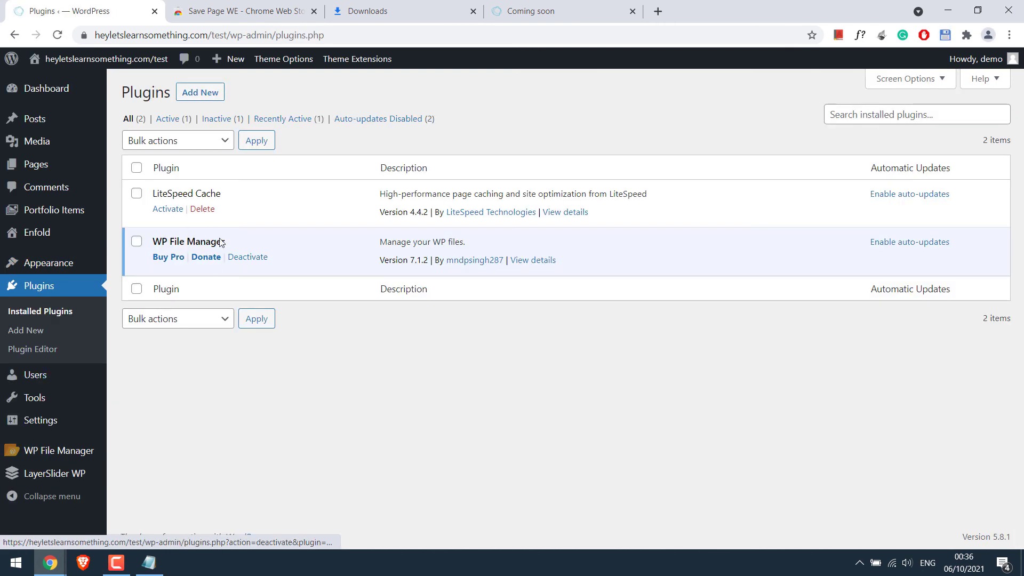
click(257, 258)
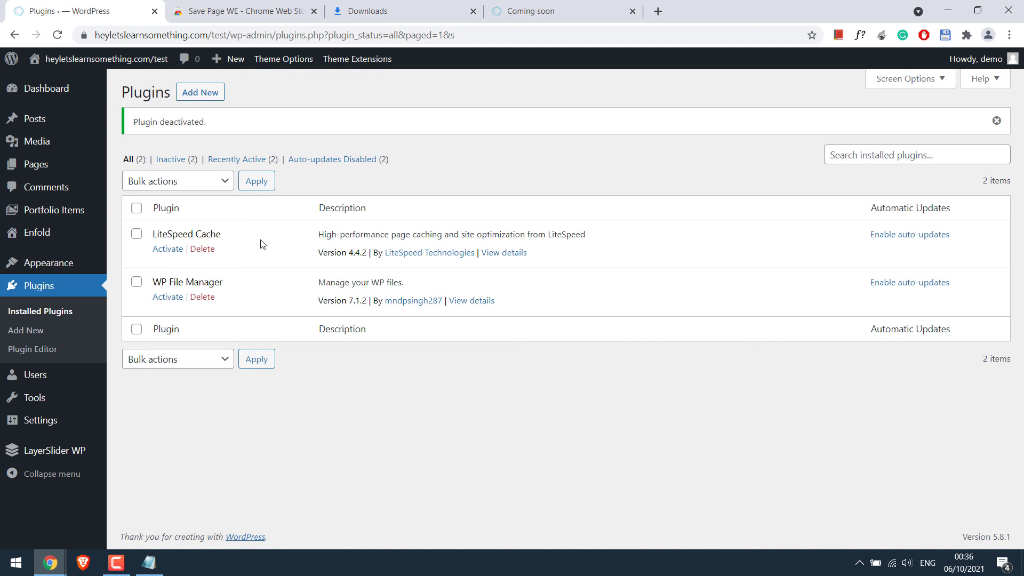
click(202, 296)
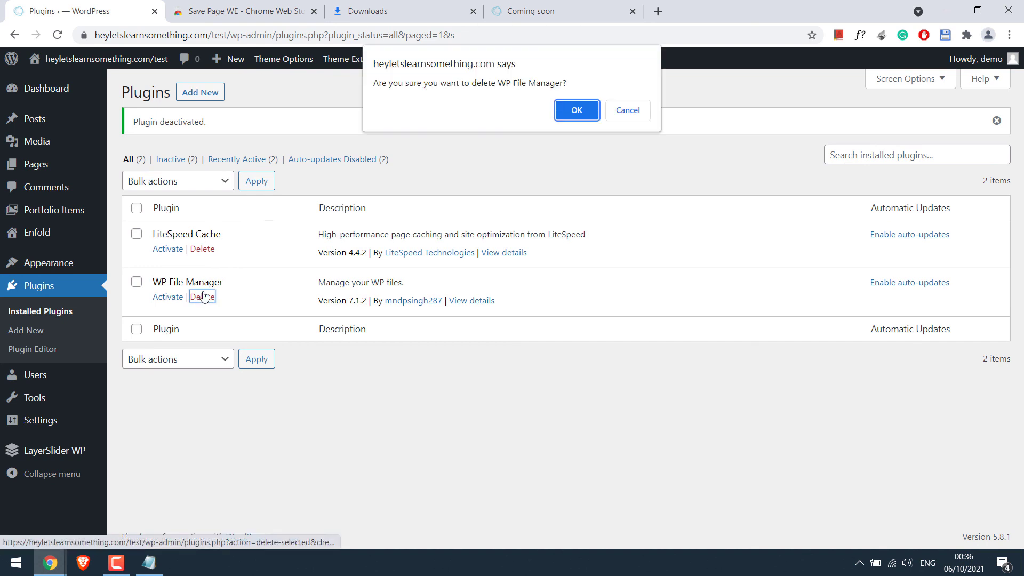
click(577, 111)
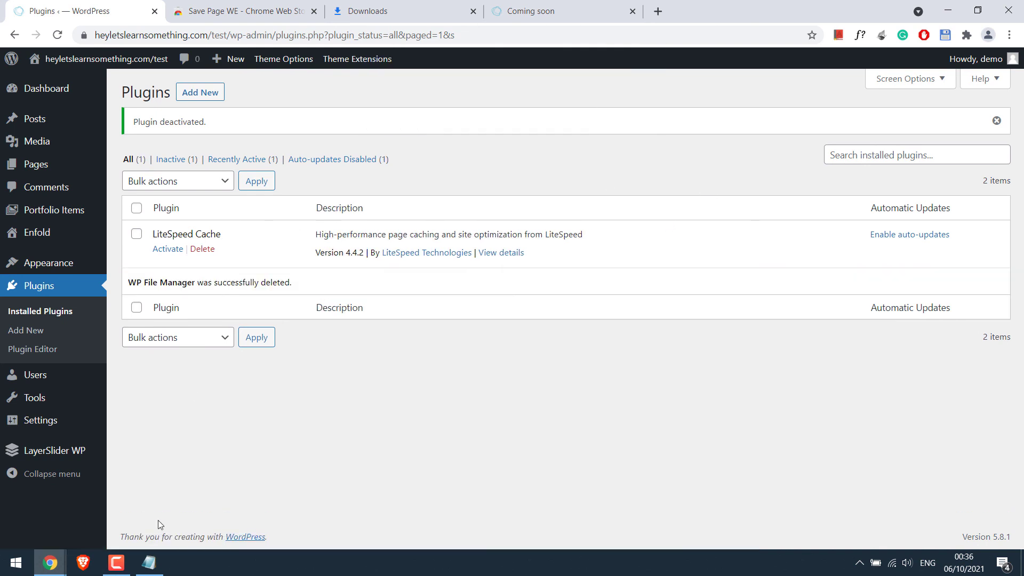
- Reload the Coming soon page in the private window
click(213, 504)
click(279, 35)
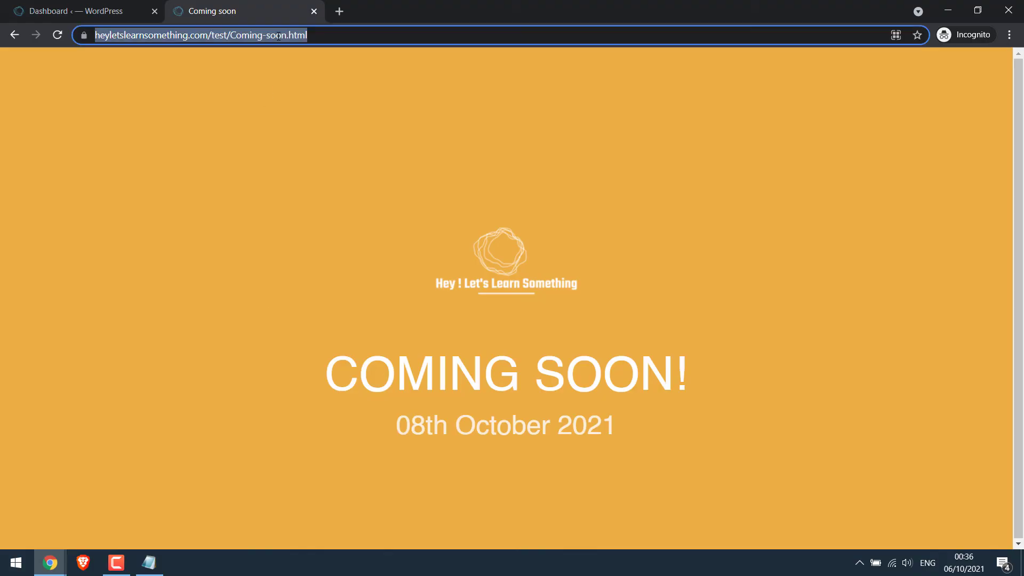
key(Return)
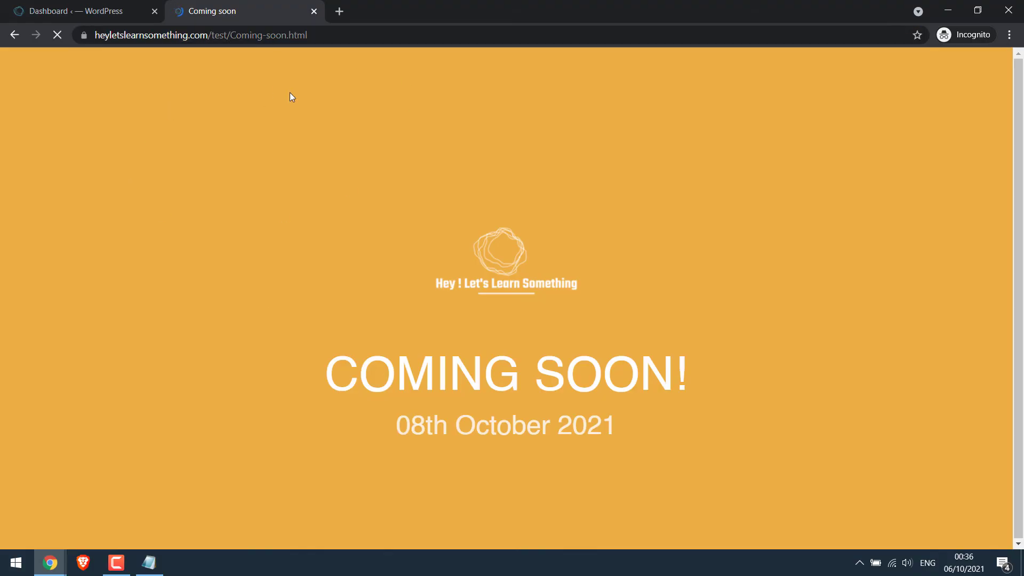